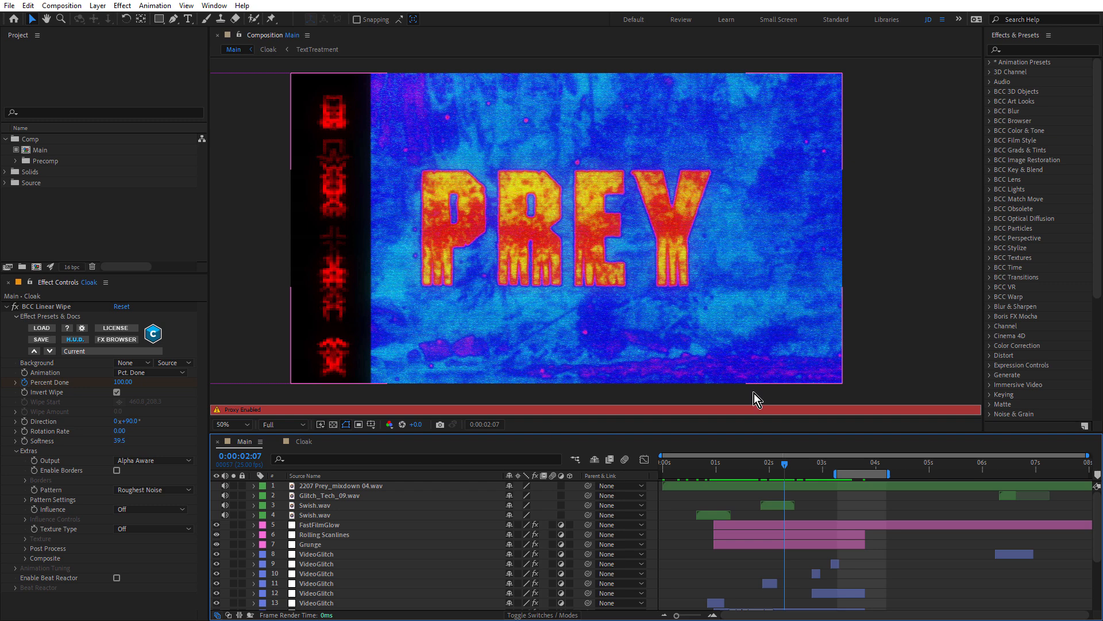
# Scrub through the Main composition around the three-second mark to examine the title's look changes, and return to 0:00:01:03.
pyautogui.click(807, 466)
pyautogui.moveTo(808, 474); pyautogui.dragTo(823, 477)
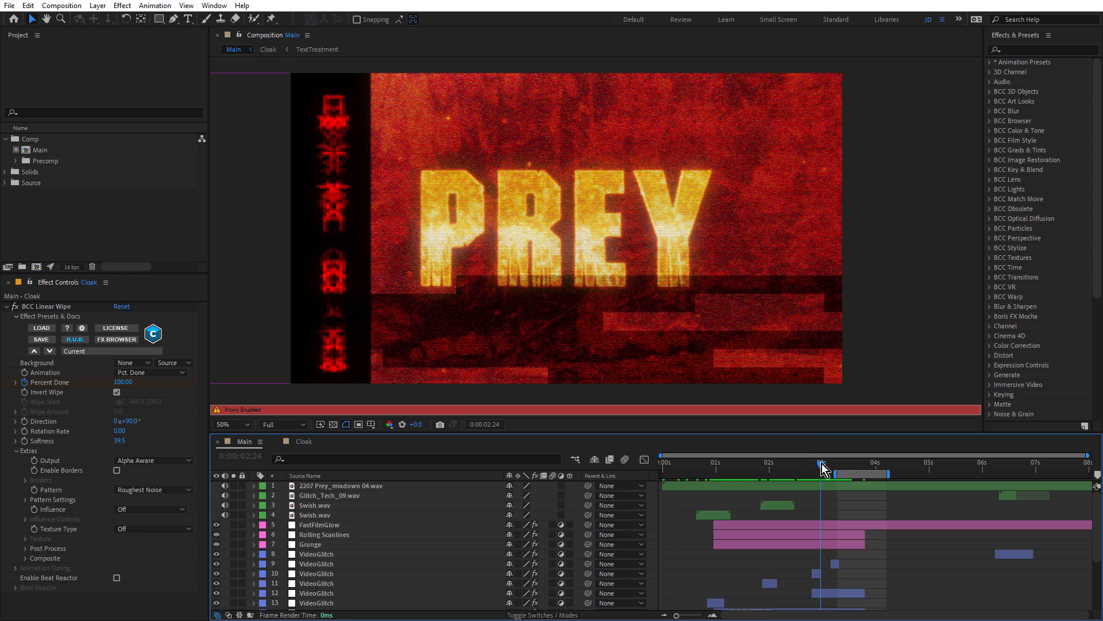
pyautogui.moveTo(827, 465)
pyautogui.mouseDown()
pyautogui.moveTo(845, 468)
pyautogui.moveTo(826, 472)
pyautogui.mouseUp()
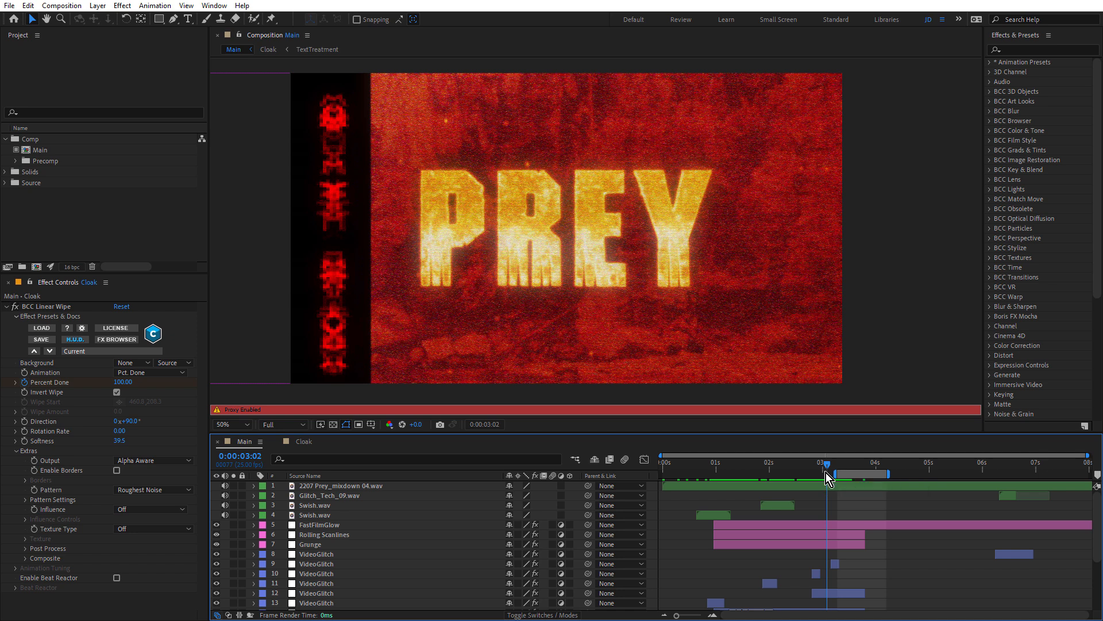
pyautogui.moveTo(827, 478); pyautogui.dragTo(737, 512)
pyautogui.press('space')
pyautogui.scroll(-5, 737, 512)
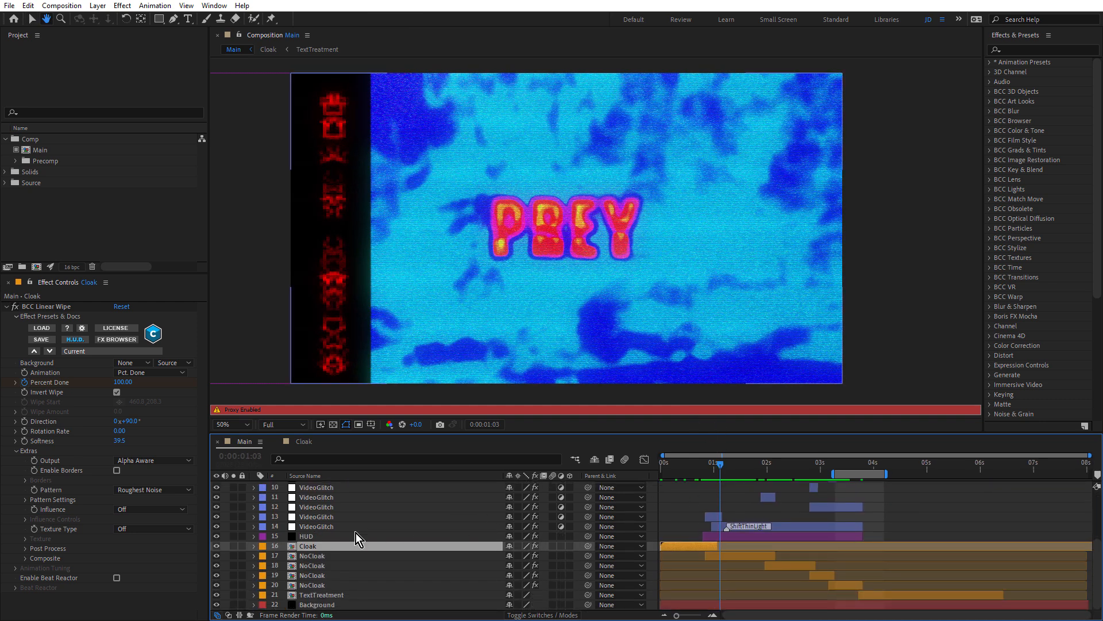
# Open the first NoCloak precomp from the Main composition and rename it Thermal.
pyautogui.click(310, 556)
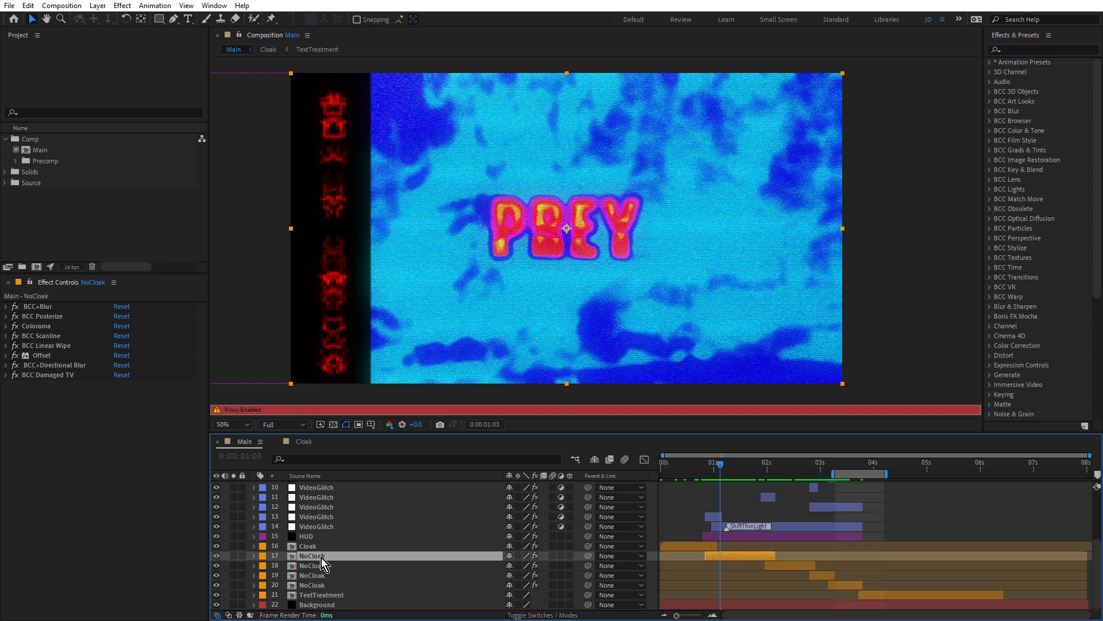
pyautogui.doubleClick(321, 556)
pyautogui.hotkey('ctrl', 'k')
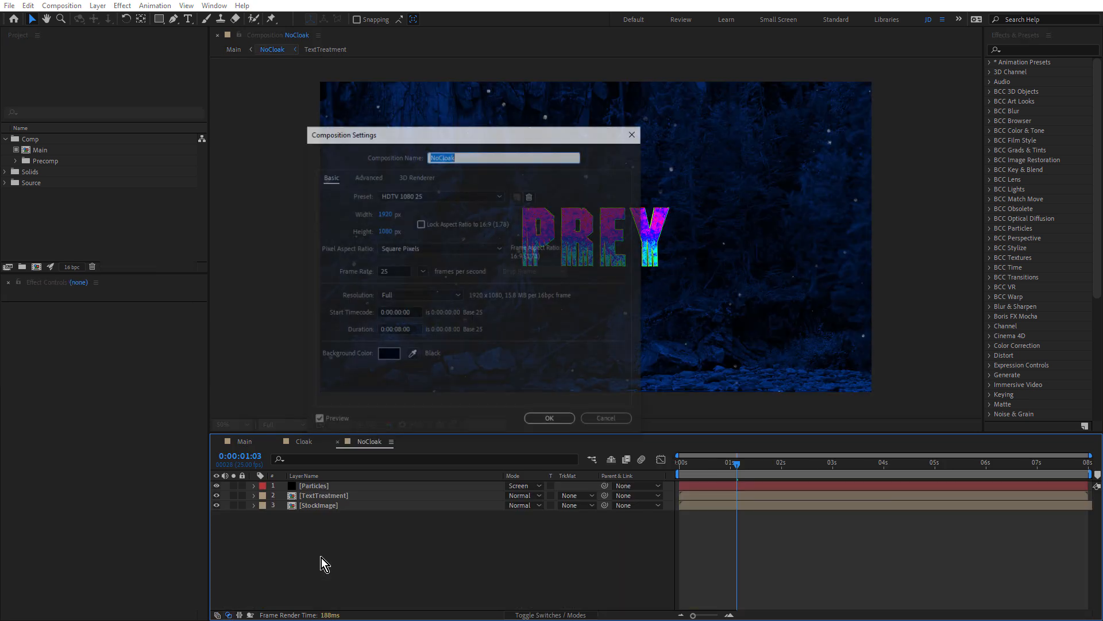
pyautogui.write('T')
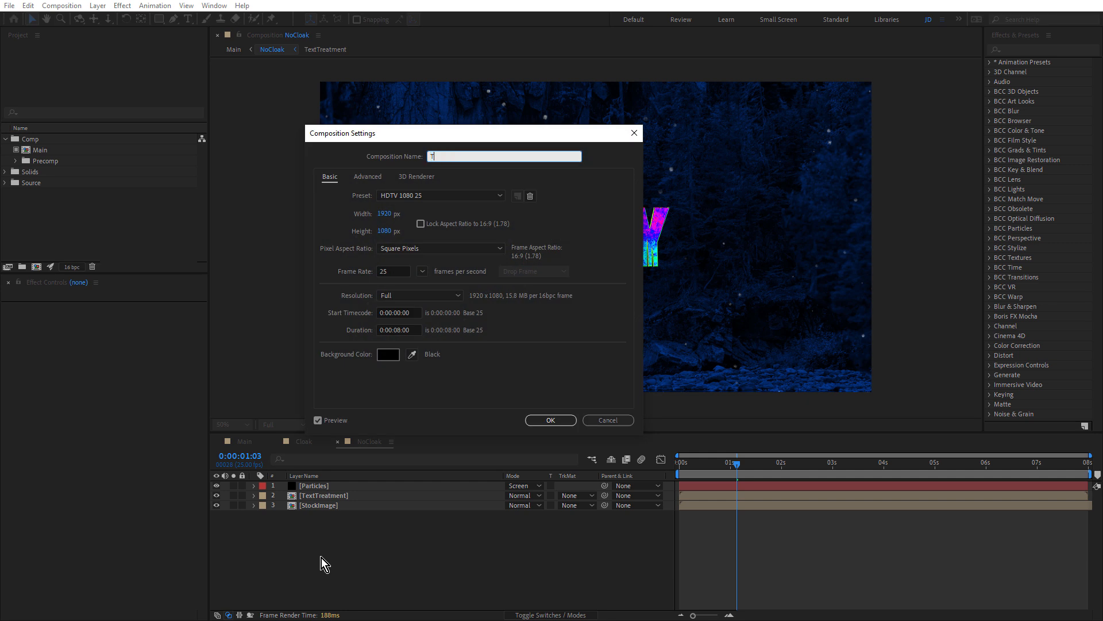
pyautogui.write('hrermal')
pyautogui.click(560, 422)
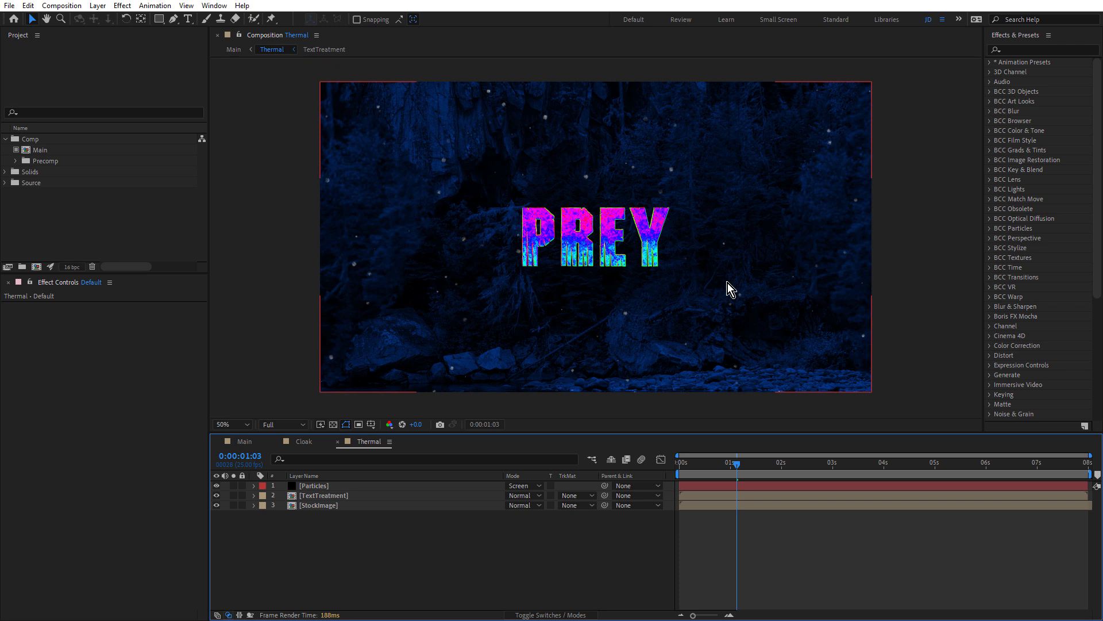
# Solo the StockImage layer, inspect its source precomp, and return to the Thermal composition.
pyautogui.click(234, 506)
pyautogui.doubleClick(330, 506)
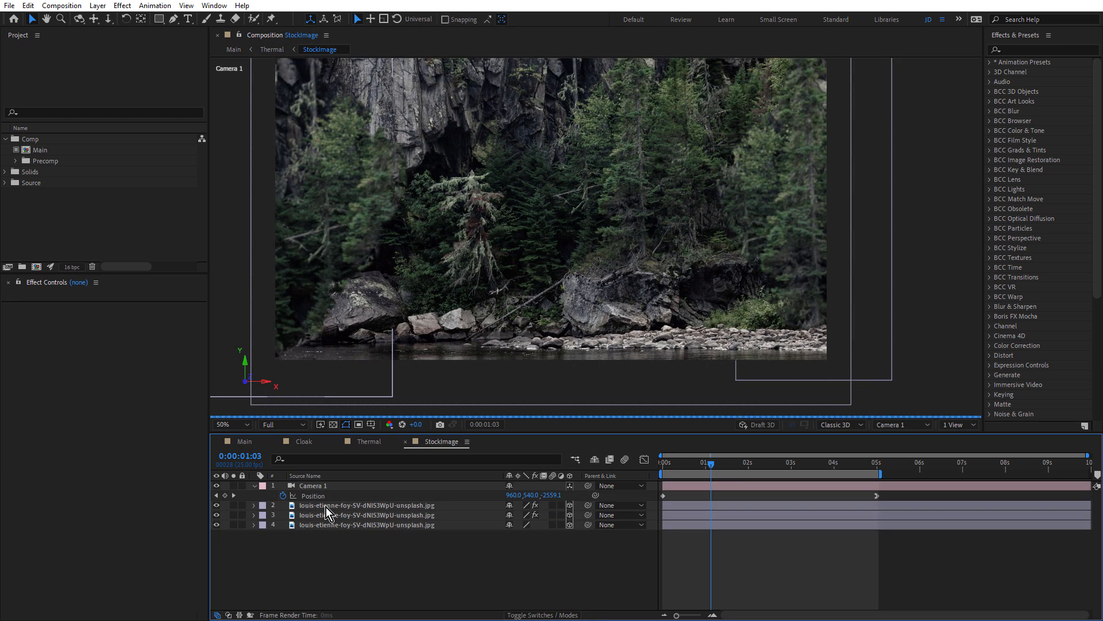
pyautogui.click(372, 443)
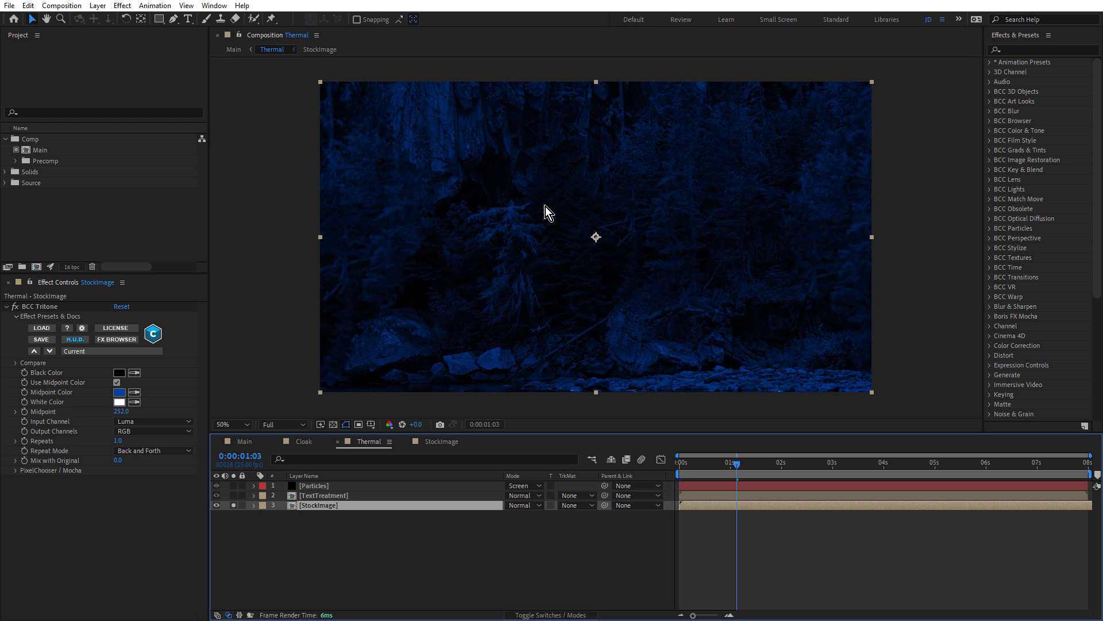
# Solo the TextTreatment layer and reveal its Colorama output cycle and Phase Shift expression for inspection.
pyautogui.click(319, 495)
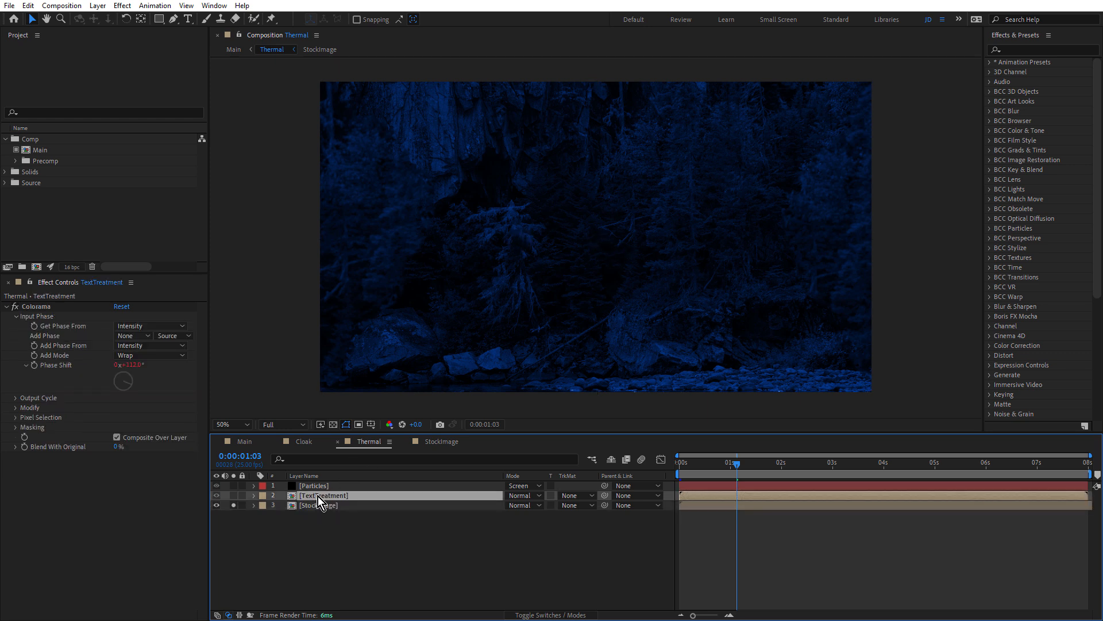
pyautogui.click(234, 495)
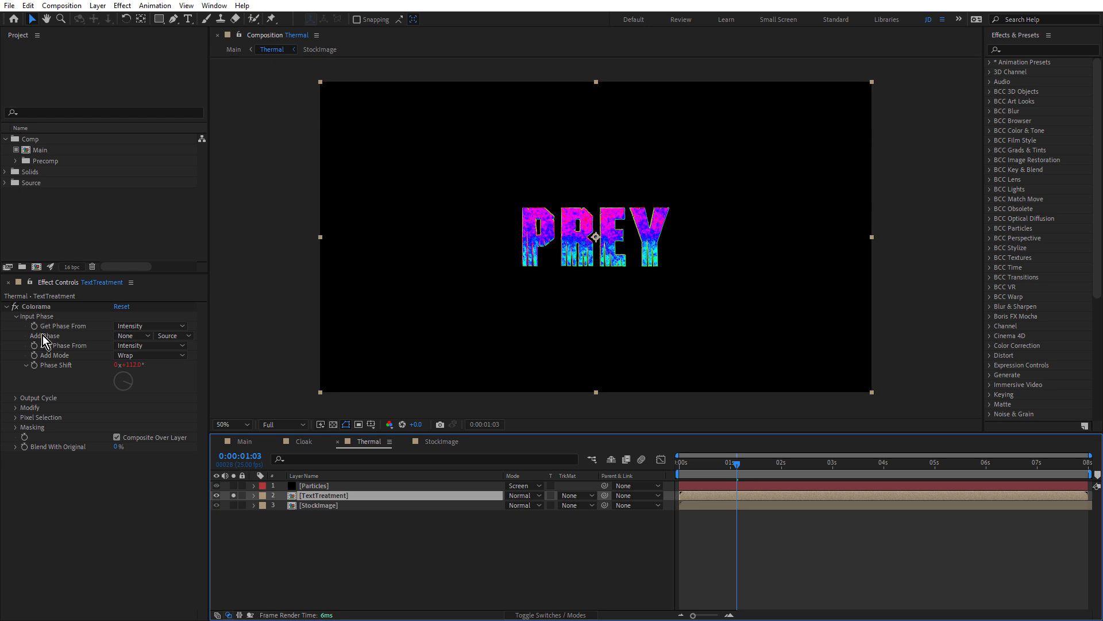
pyautogui.click(16, 398)
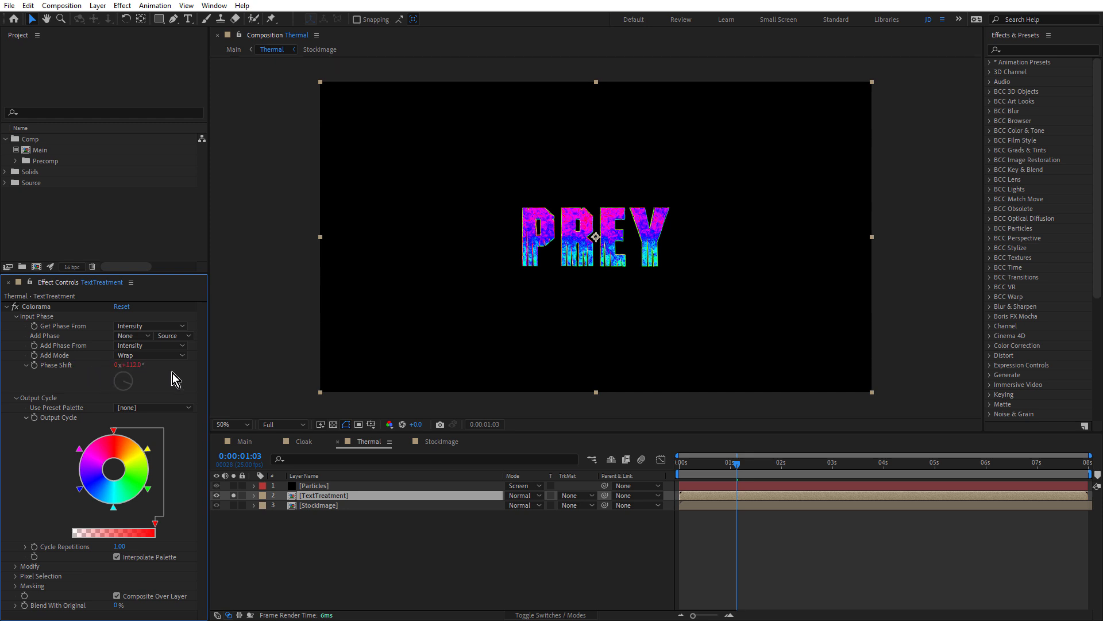
pyautogui.click(325, 495)
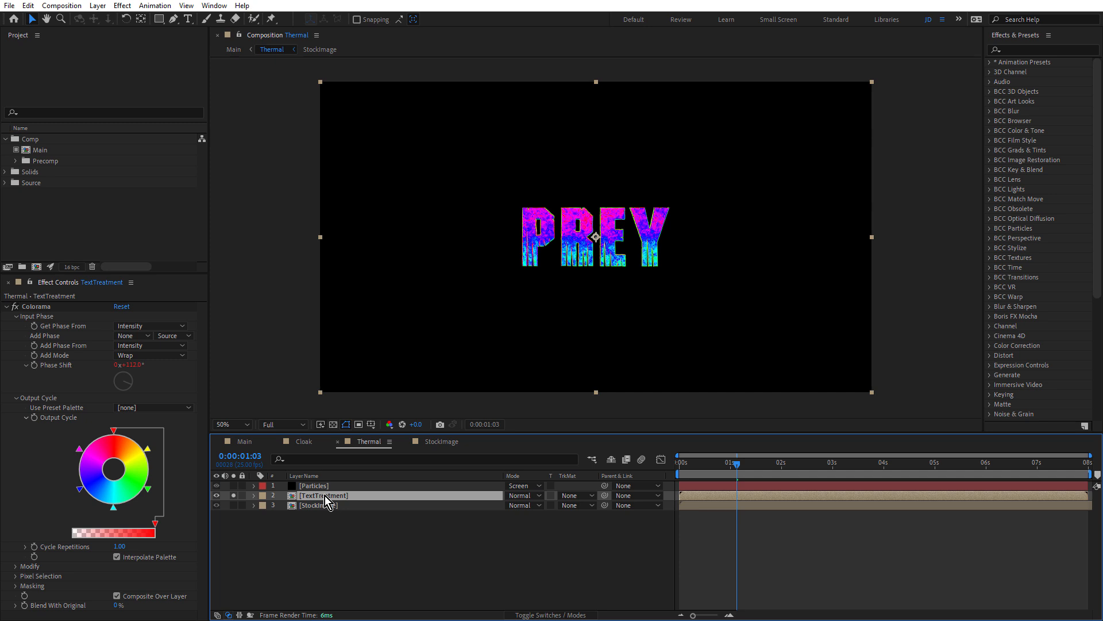
pyautogui.press('e')
pyautogui.press('e')
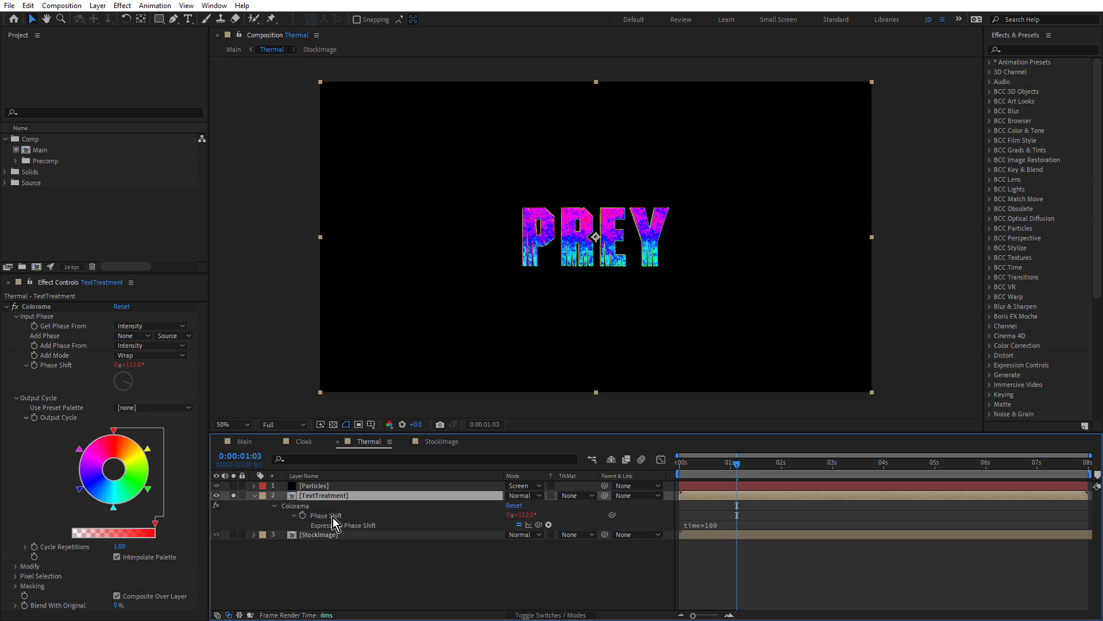
# Try shifting Colorama's Phase Shift manually to 2x+41.0° with its expression disabled, and re-enable the time*100 expression.
pyautogui.click(519, 525)
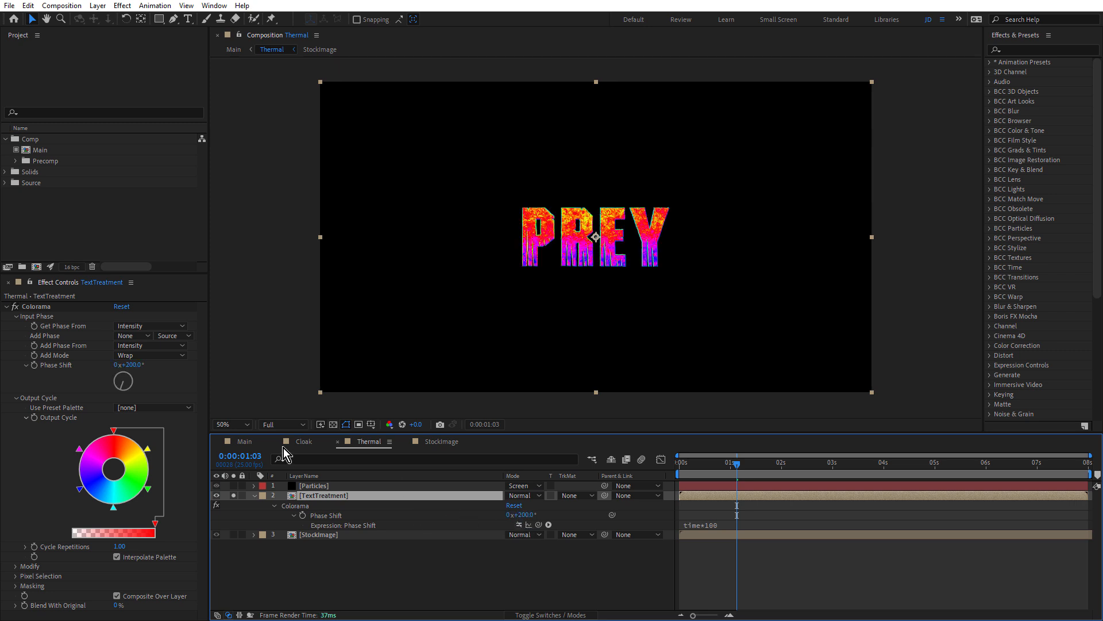
pyautogui.click(138, 364)
pyautogui.moveTo(138, 364); pyautogui.dragTo(489, 398)
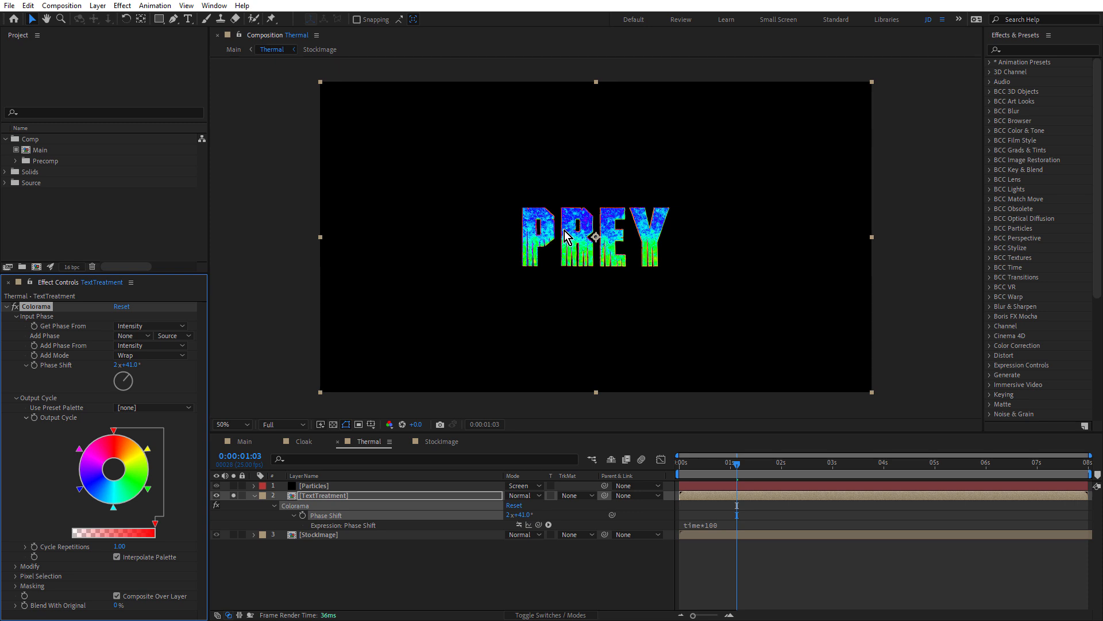
pyautogui.click(519, 524)
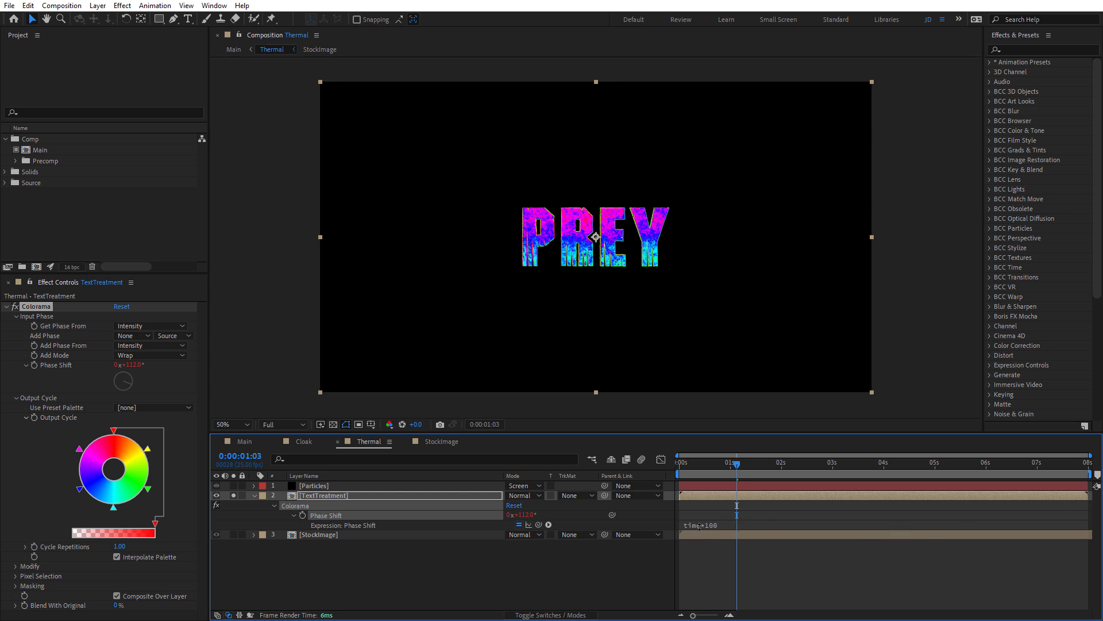
# Collapse TextTreatment, check it over the soloed StockImage, and isolate Particles by leaving only that layer soloed.
pyautogui.click(254, 495)
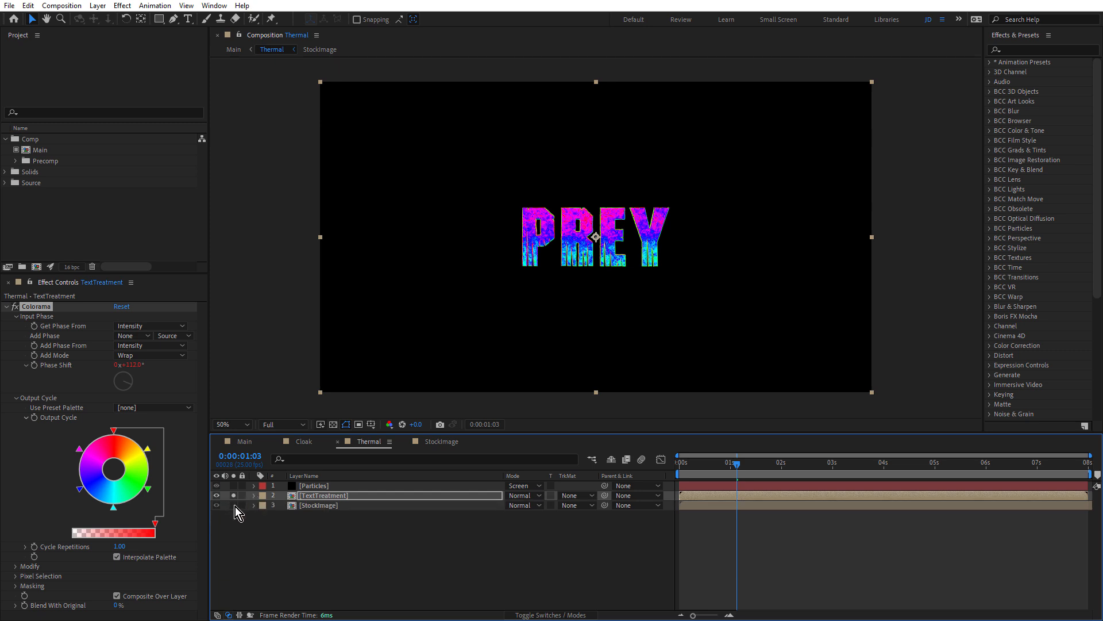
pyautogui.click(234, 506)
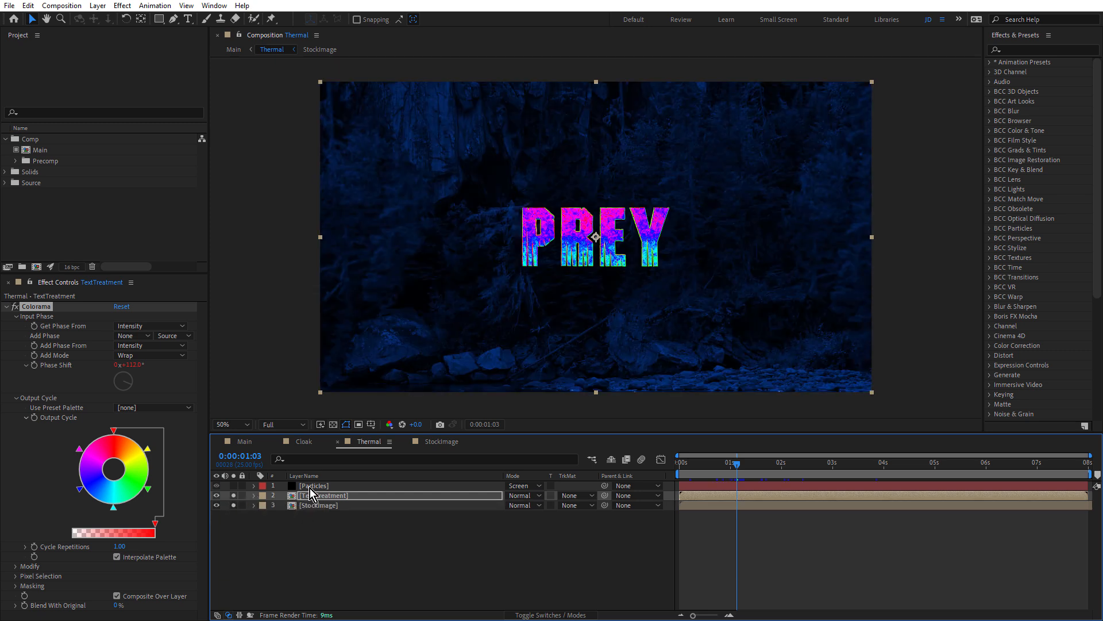
pyautogui.click(310, 485)
pyautogui.click(233, 486)
pyautogui.click(234, 495)
pyautogui.moveTo(236, 498); pyautogui.dragTo(235, 508)
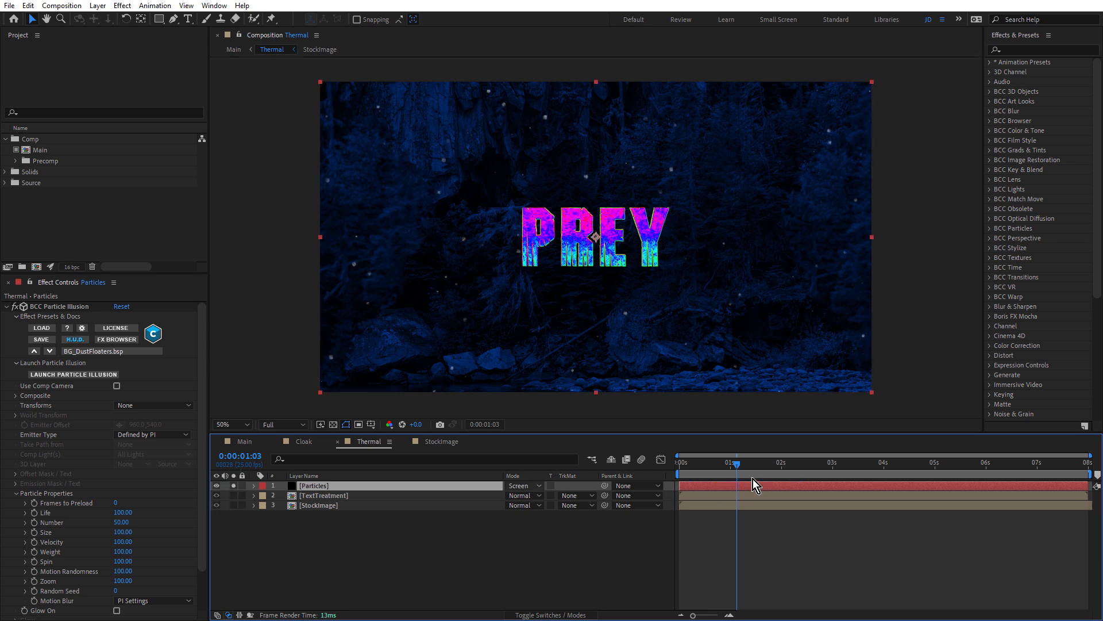
# Scrub the particles back to 0:00:00:00 and view the BCC Particle Illusion preset list, keeping BG_DustFloaters.bsp.
pyautogui.moveTo(702, 466); pyautogui.dragTo(646, 448)
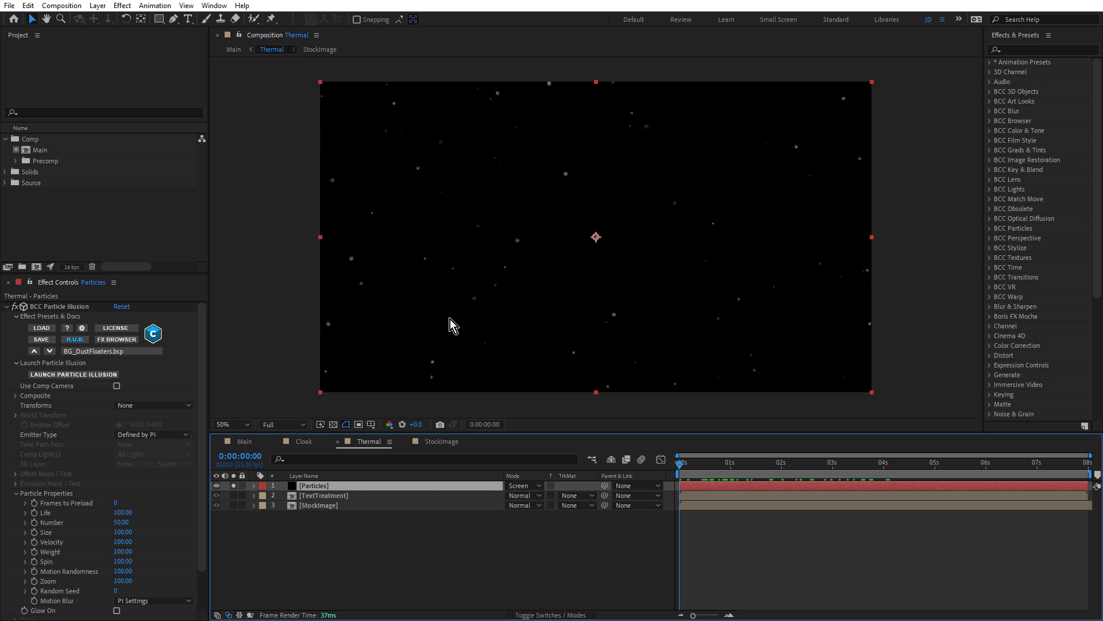
pyautogui.click(98, 351)
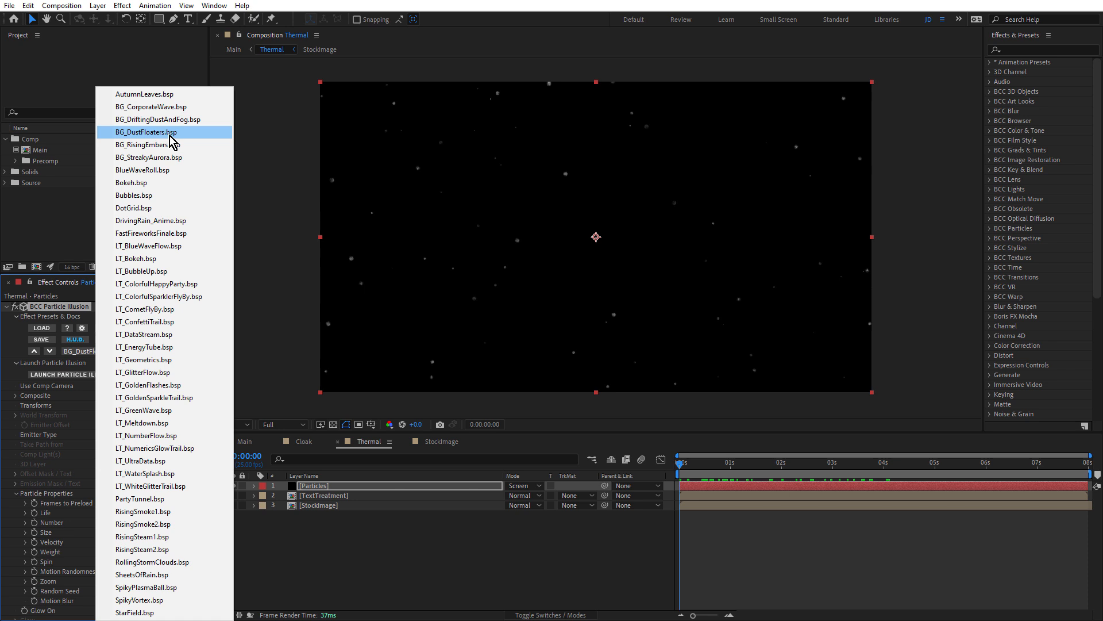
pyautogui.click(53, 303)
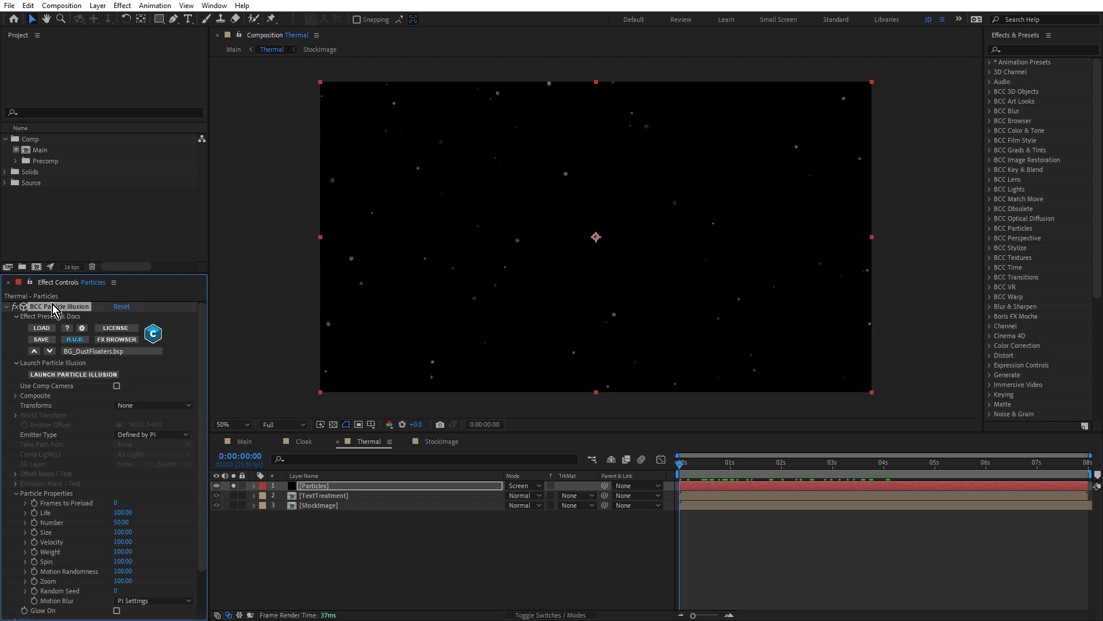
# Launch the Particle Illusion interface for the Particles layer and play the dust particles, stopping the playback again.
pyautogui.click(69, 375)
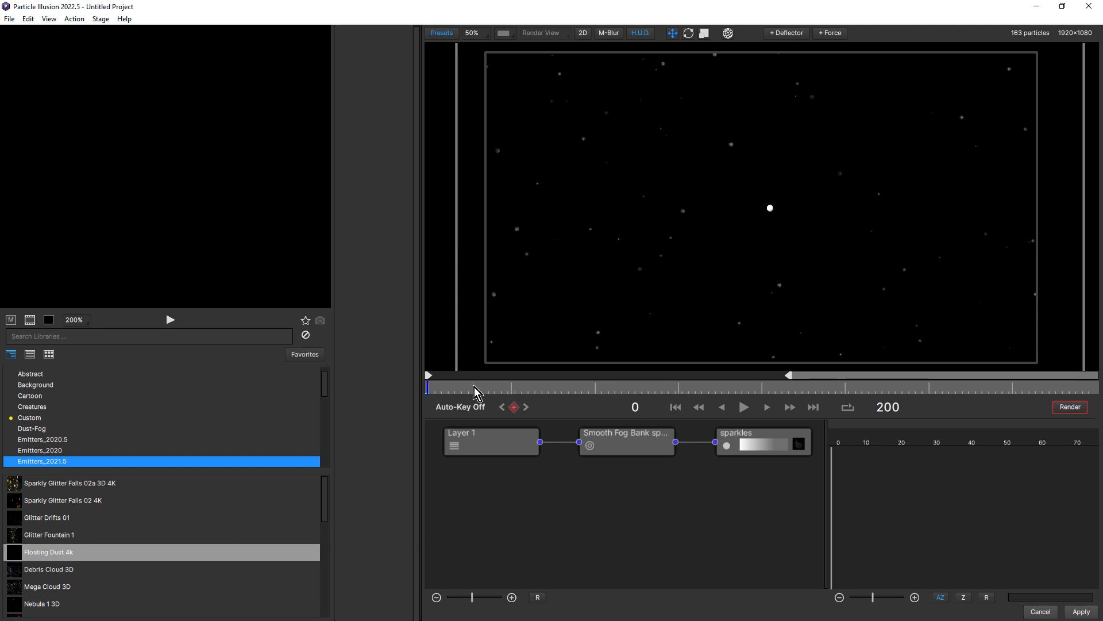
pyautogui.click(745, 408)
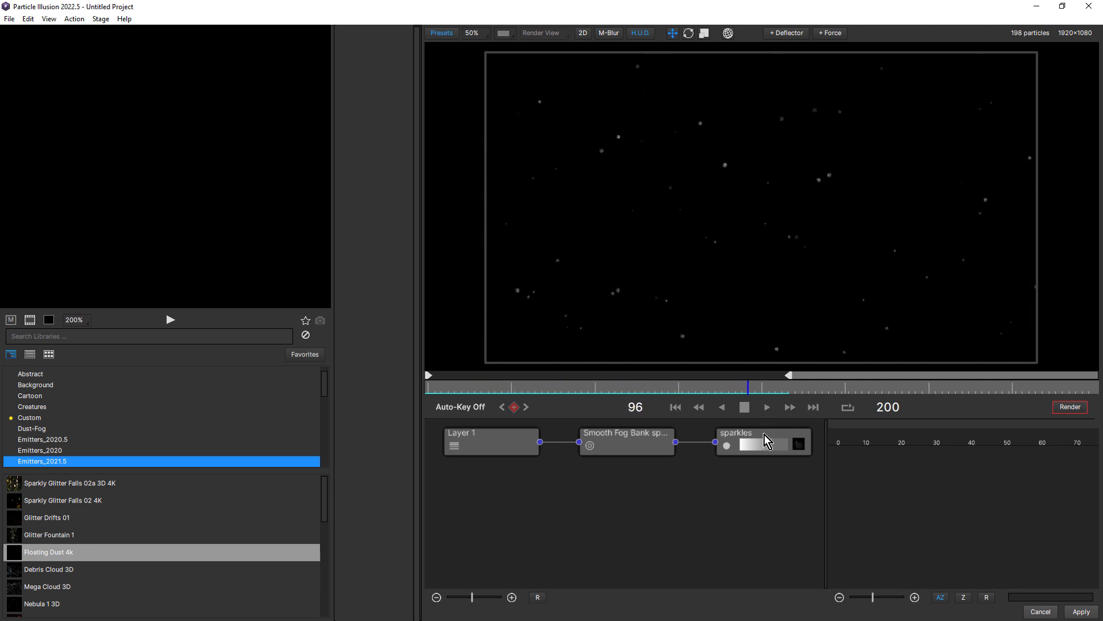
pyautogui.click(747, 409)
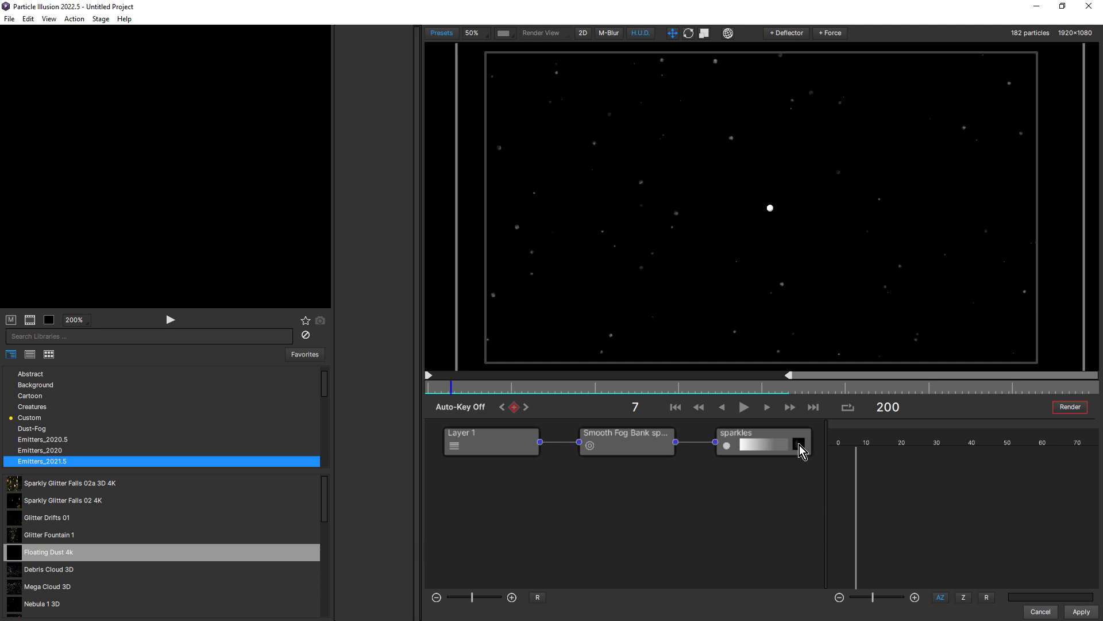
# Open the sparkles particle's shape image, step through the clouds01 frames from 1 to 7, and cancel the shape editor.
pyautogui.click(799, 444)
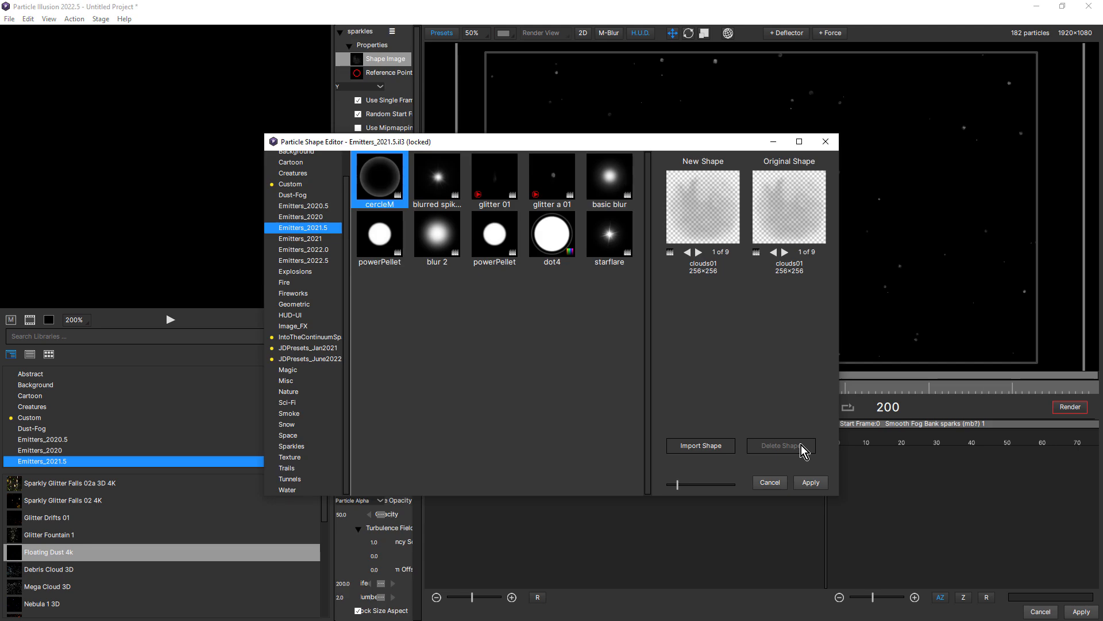
pyautogui.moveTo(699, 140); pyautogui.dragTo(507, 116)
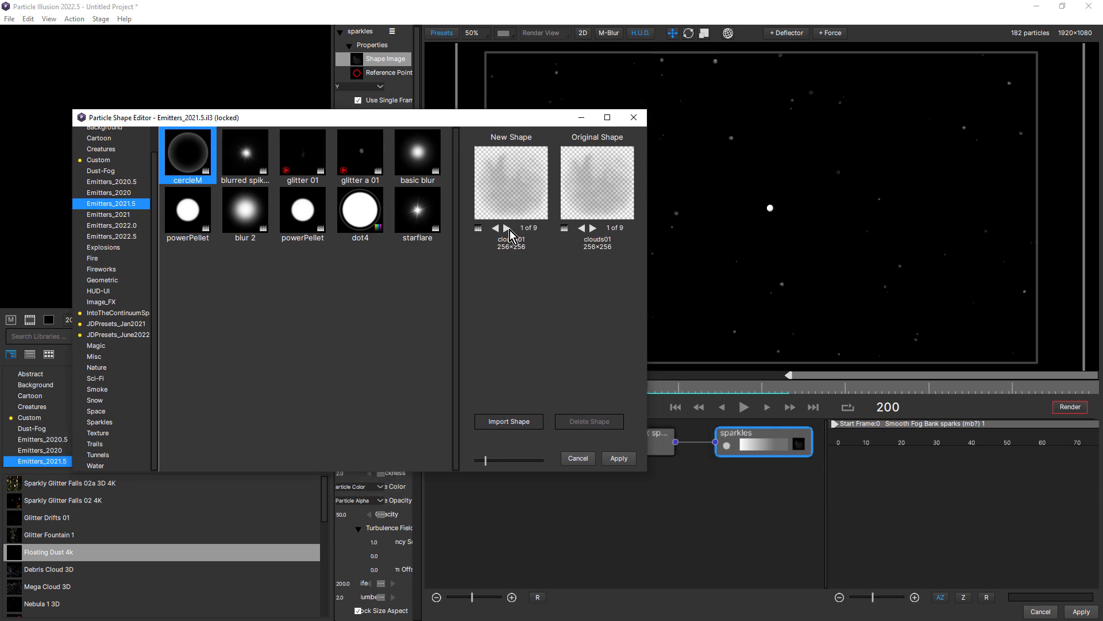
pyautogui.click(507, 228)
pyautogui.click(507, 228)
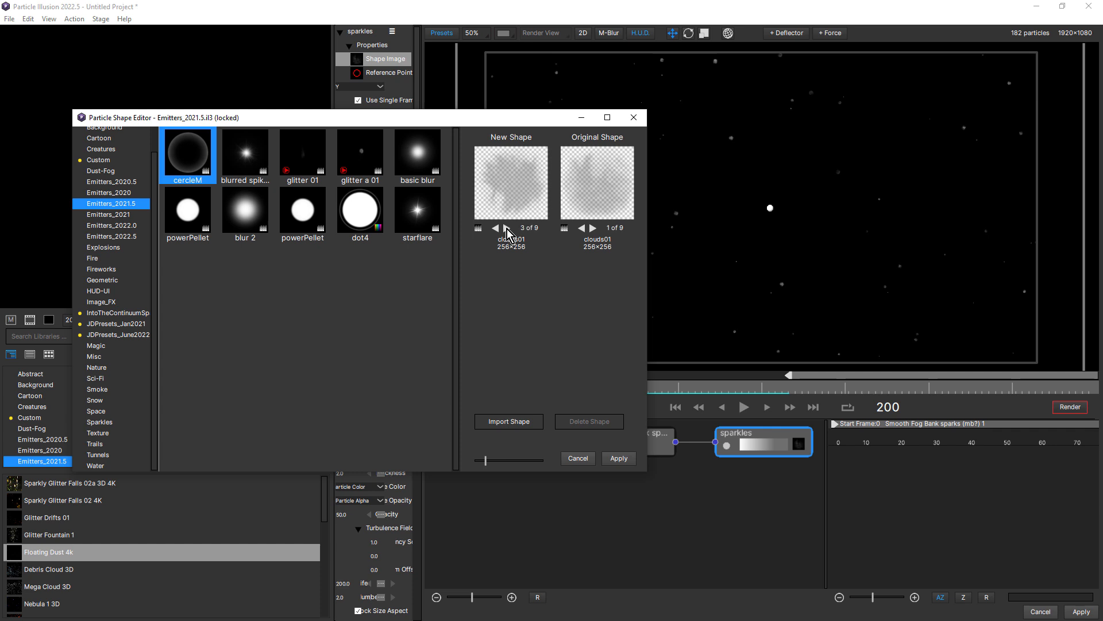
pyautogui.click(507, 228)
pyautogui.click(507, 228)
pyautogui.click(507, 228)
pyautogui.click(507, 228)
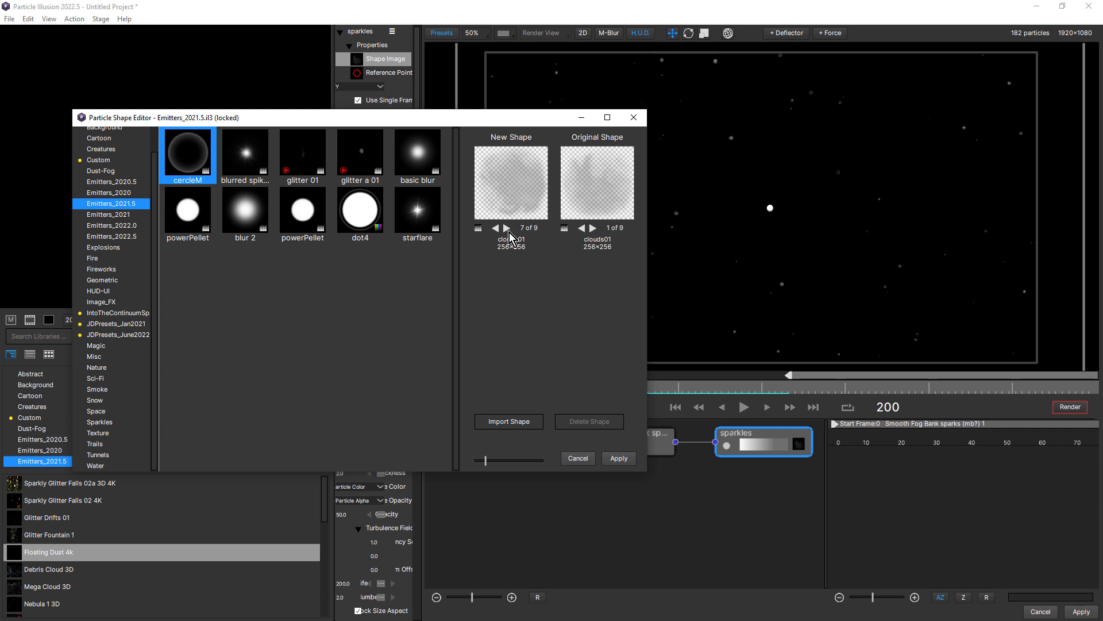
pyautogui.click(585, 459)
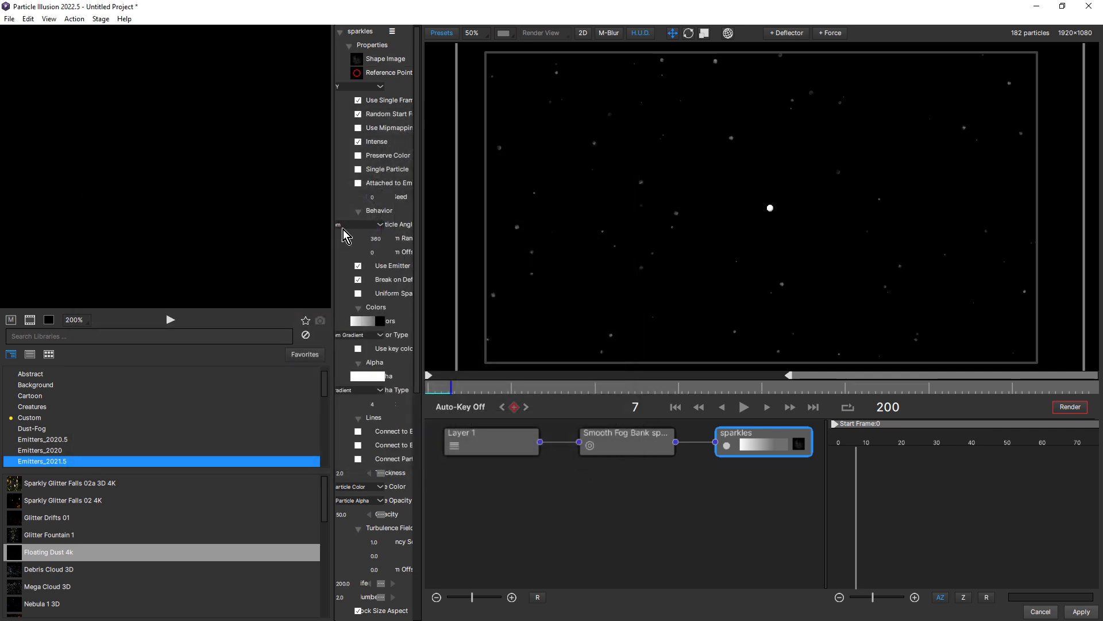
# Widen the sparkles properties for inspection, scrub the particle preview, leave Particle Illusion without applying changes, and unsolo the Particles layer.
pyautogui.moveTo(422, 240); pyautogui.dragTo(668, 254)
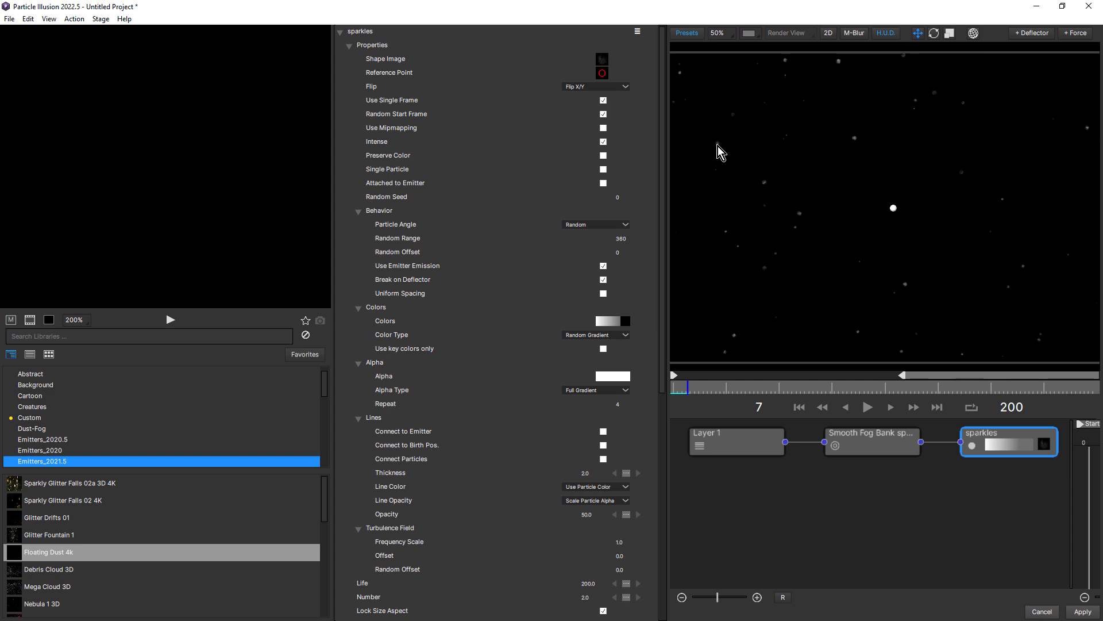
pyautogui.moveTo(769, 381)
pyautogui.mouseDown()
pyautogui.moveTo(788, 390)
pyautogui.moveTo(703, 380)
pyautogui.moveTo(832, 389)
pyautogui.moveTo(701, 388)
pyautogui.moveTo(763, 397)
pyautogui.mouseUp()
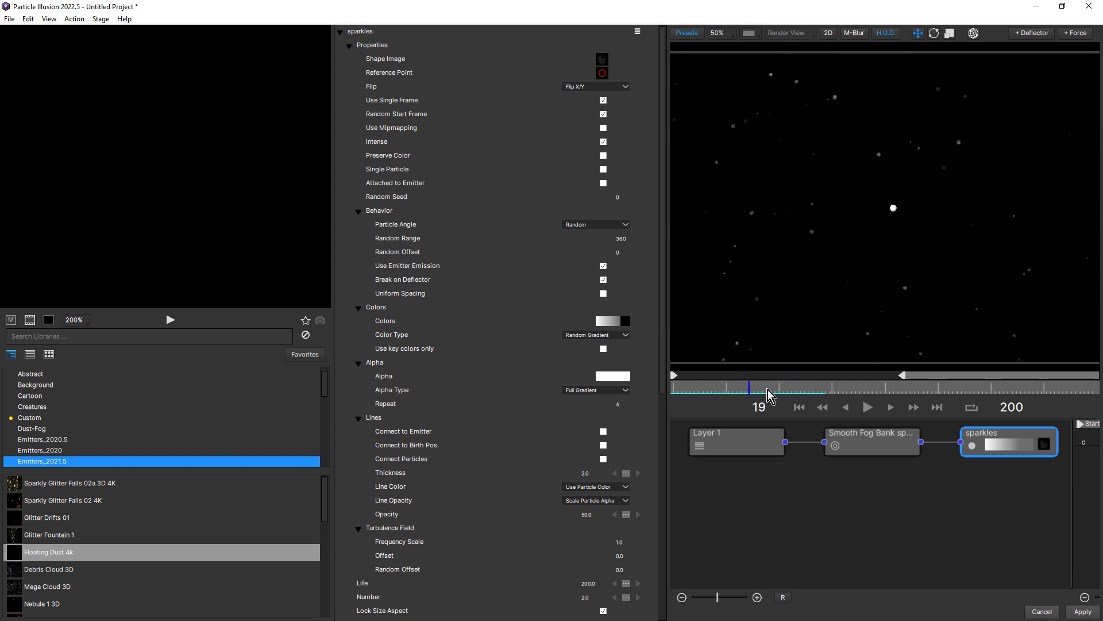
pyautogui.click(1041, 612)
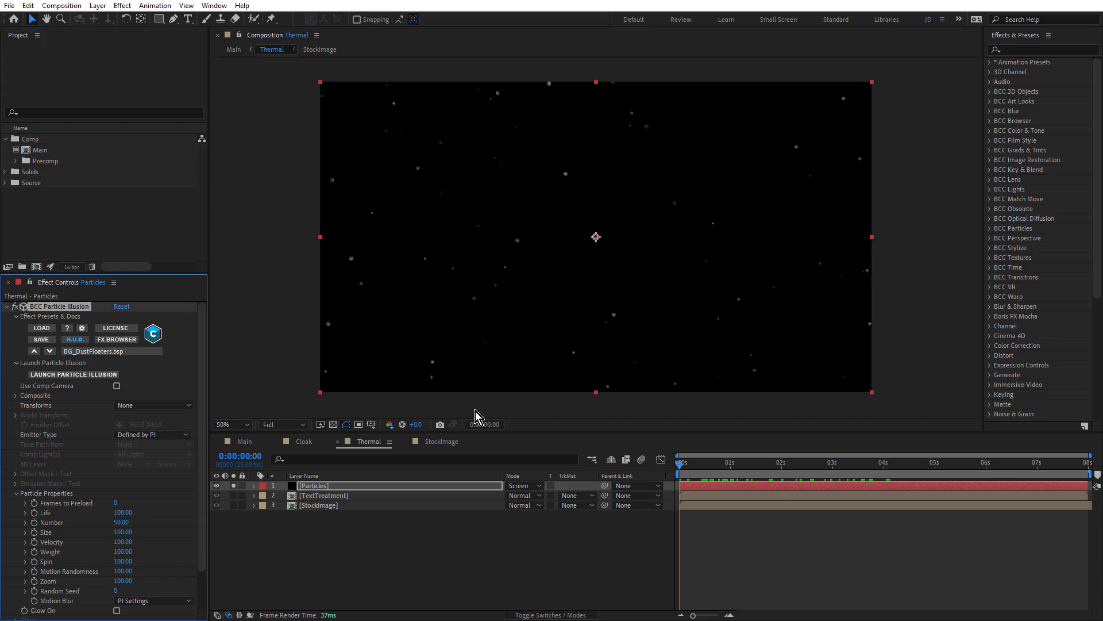
pyautogui.click(233, 486)
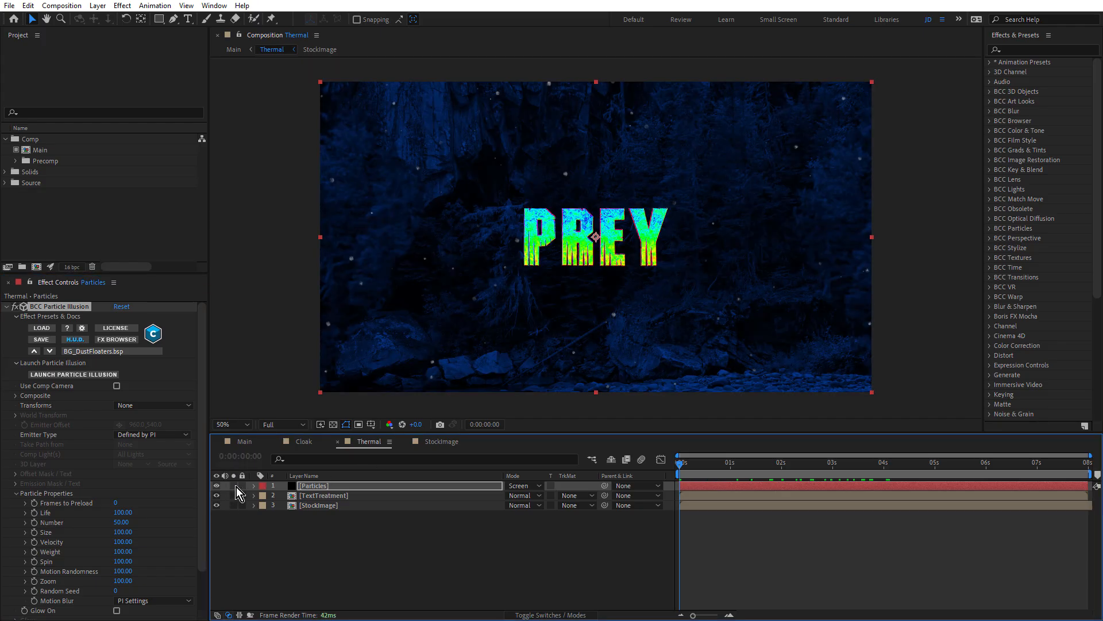
# Return to the Main composition at 0:00:01:11, solo the first Thermal layer and disable all of its effects.
pyautogui.press('Tab')
pyautogui.click(677, 267)
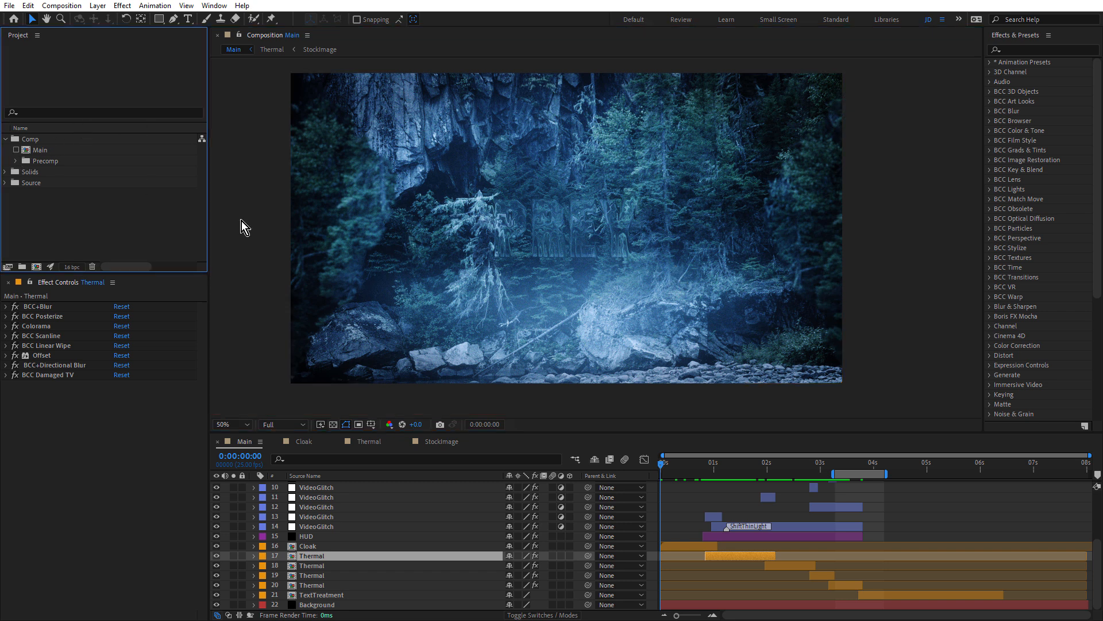
pyautogui.click(738, 471)
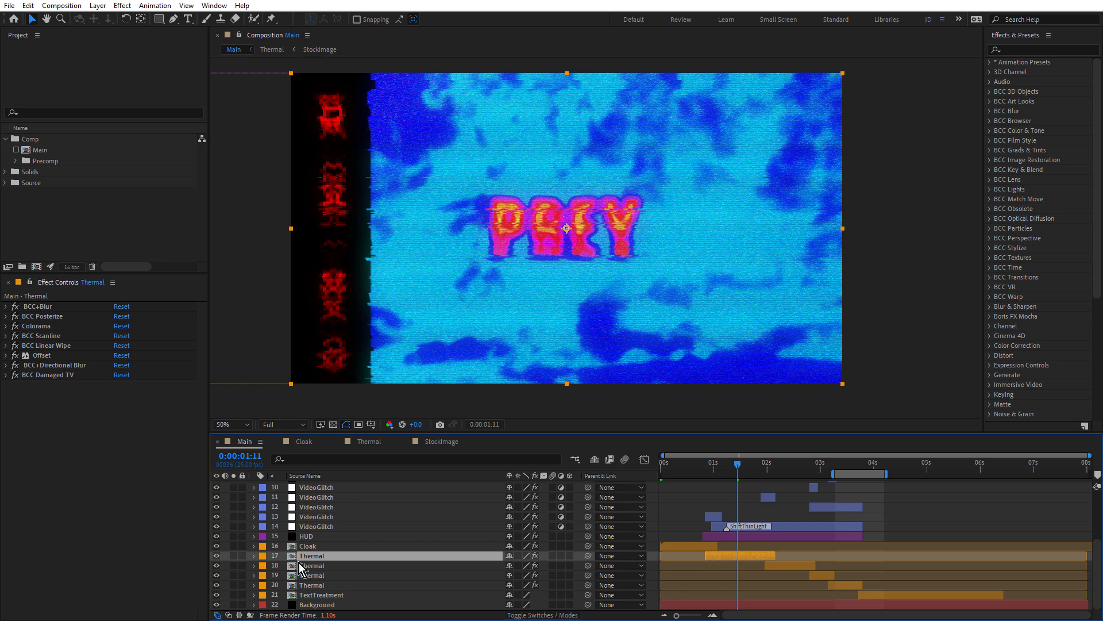
pyautogui.click(234, 556)
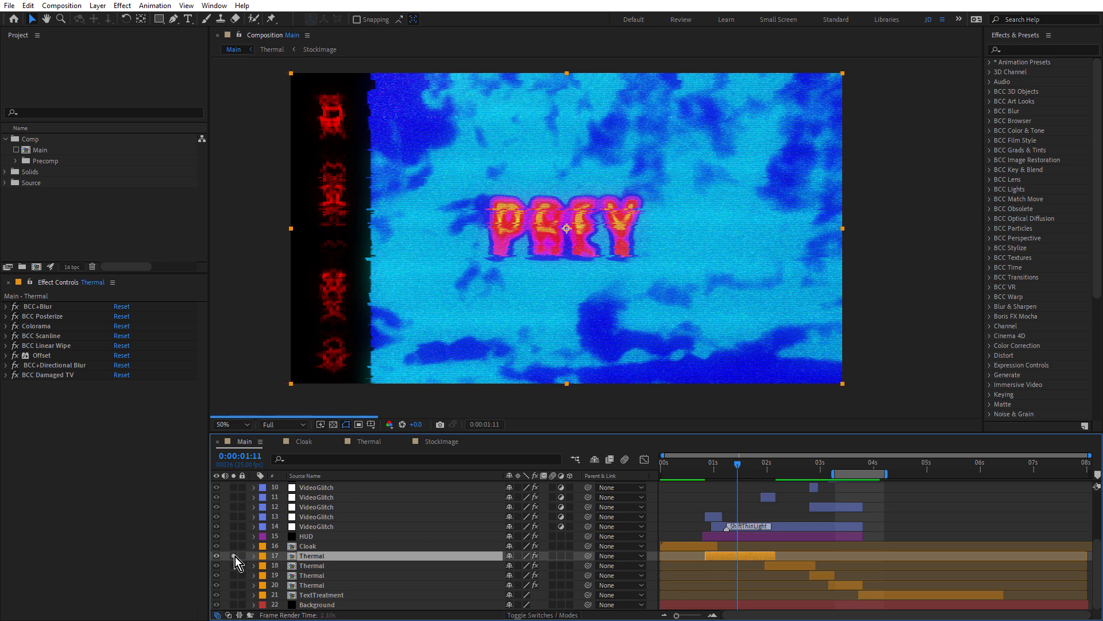
pyautogui.moveTo(15, 307); pyautogui.dragTo(17, 381)
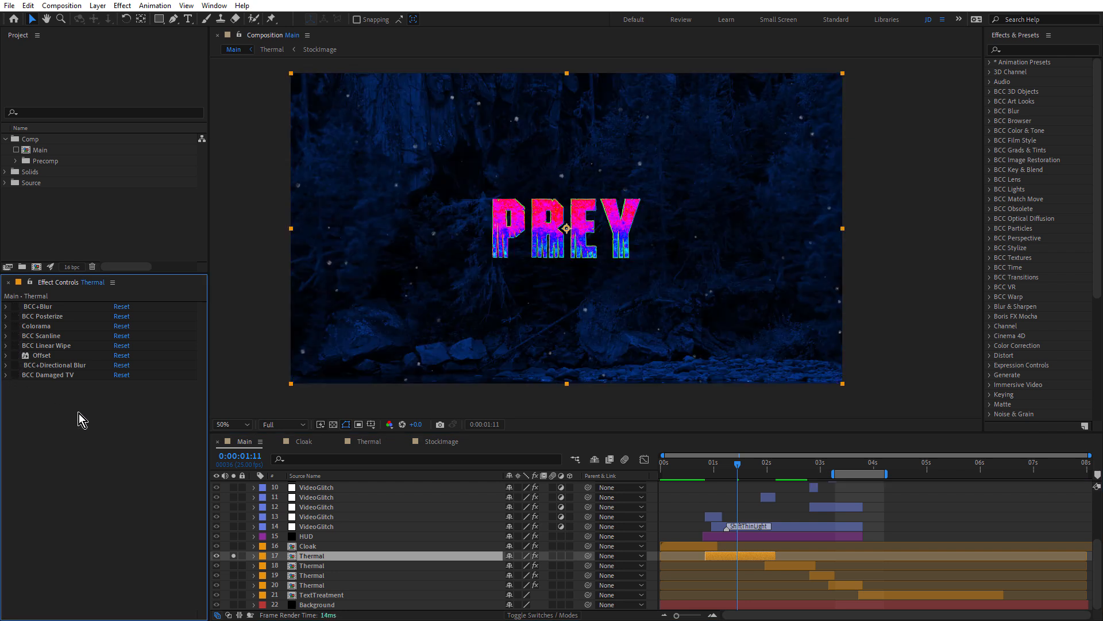
# Re-enable BCC+Blur on the first Thermal layer, check its settings, and turn BCC Posterize and Colorama back on.
pyautogui.click(45, 308)
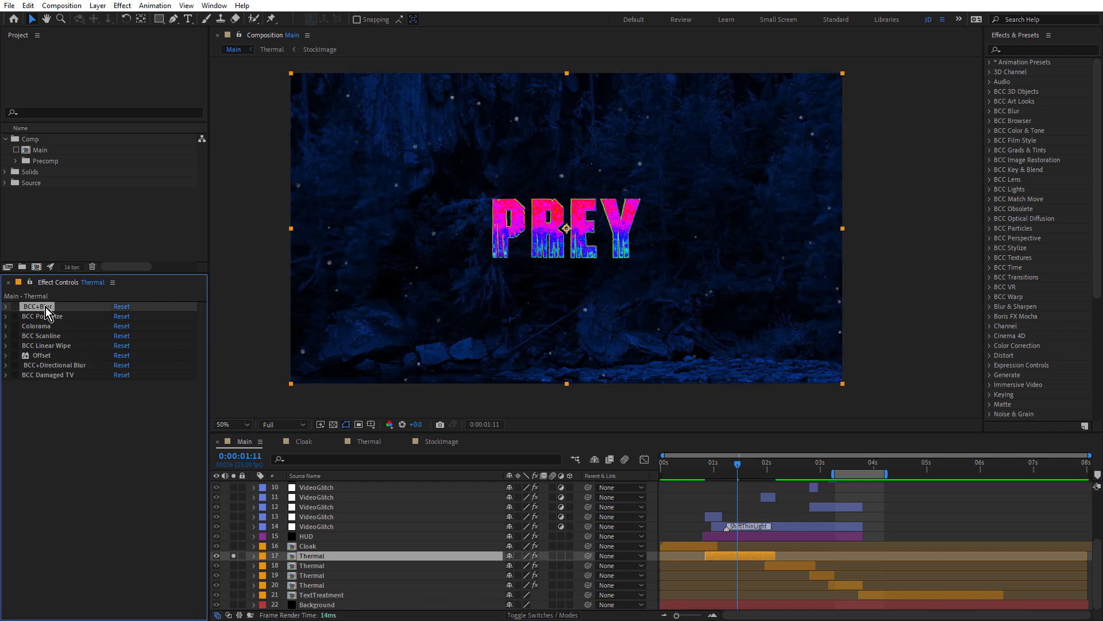
pyautogui.click(15, 307)
pyautogui.click(6, 306)
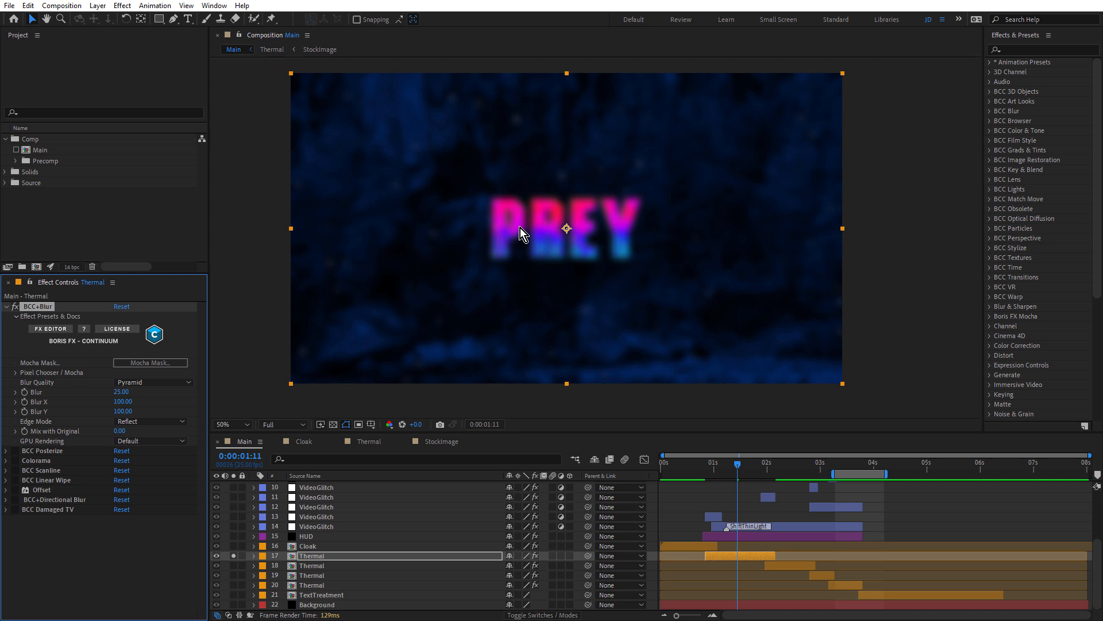
pyautogui.click(6, 308)
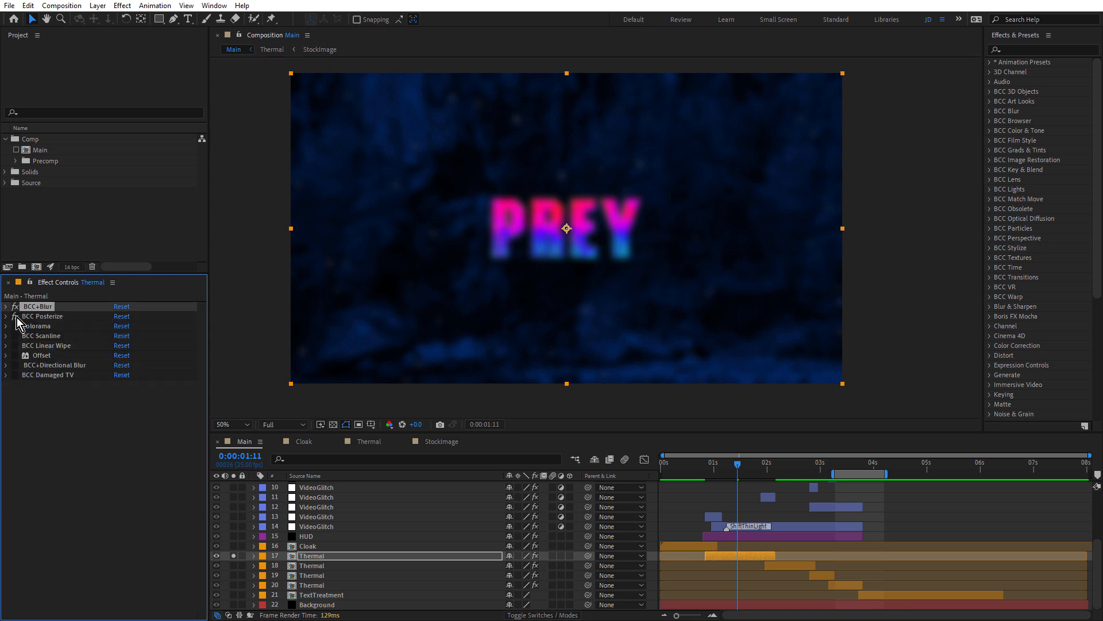
pyautogui.click(16, 317)
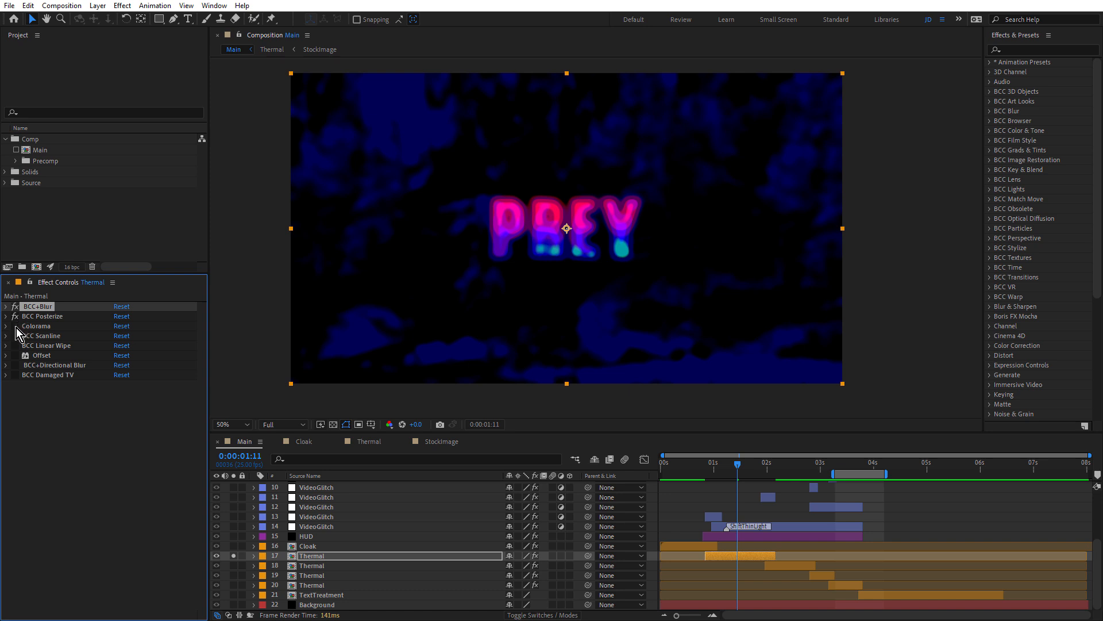
pyautogui.click(15, 326)
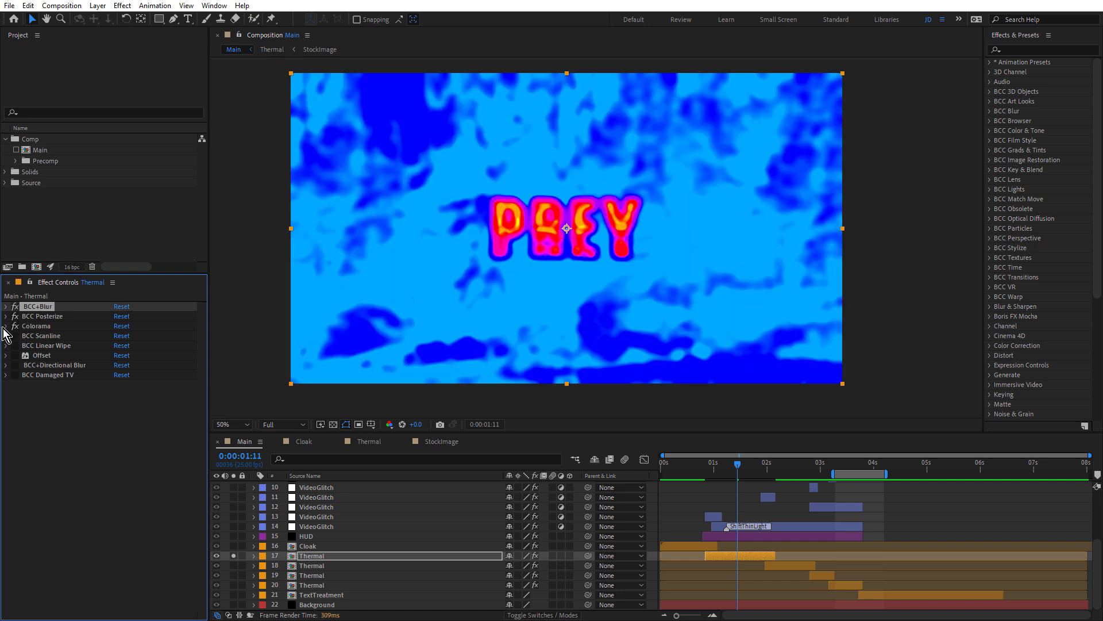
# Try shifting the Colorama phase to 204° and 1x+19°, undo both changes, and collapse the effect's settings.
pyautogui.click(6, 326)
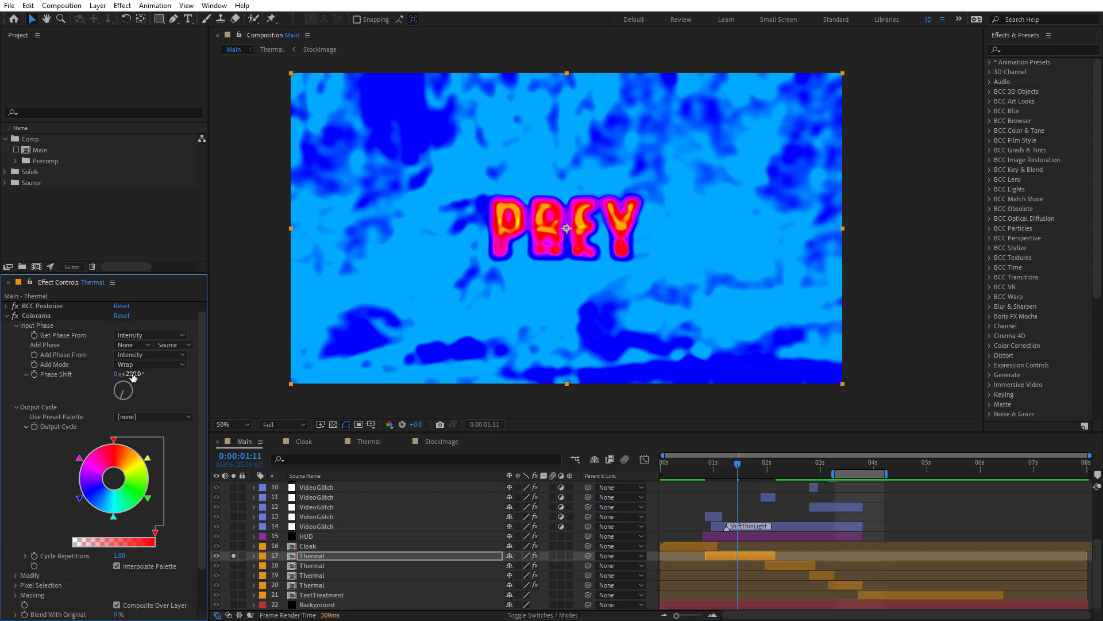
pyautogui.moveTo(133, 374); pyautogui.dragTo(136, 374)
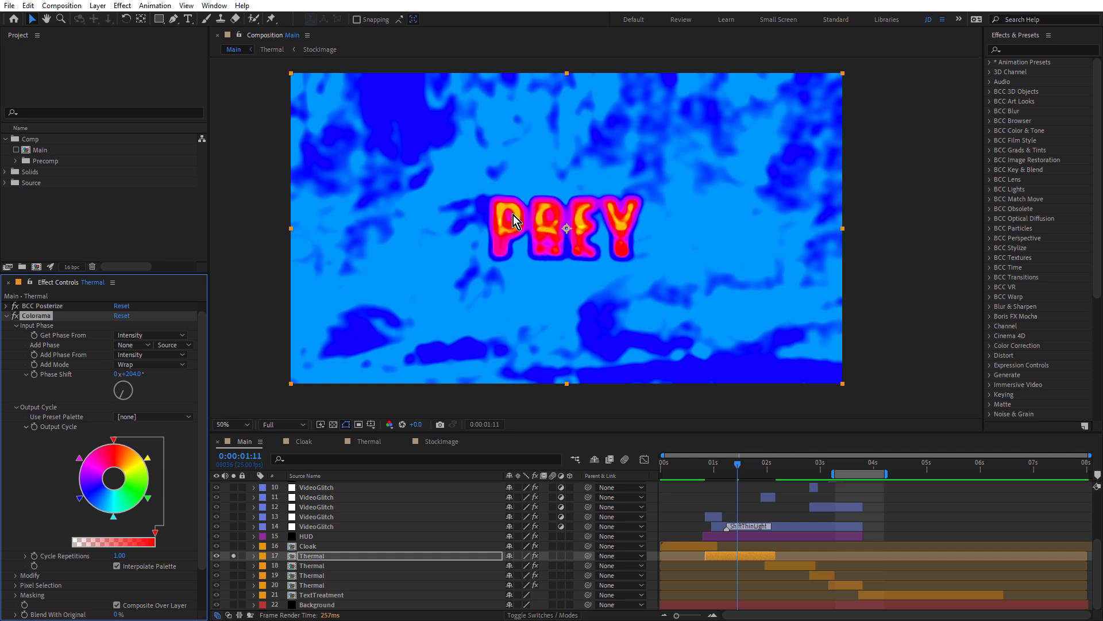
pyautogui.moveTo(142, 390); pyautogui.dragTo(228, 372)
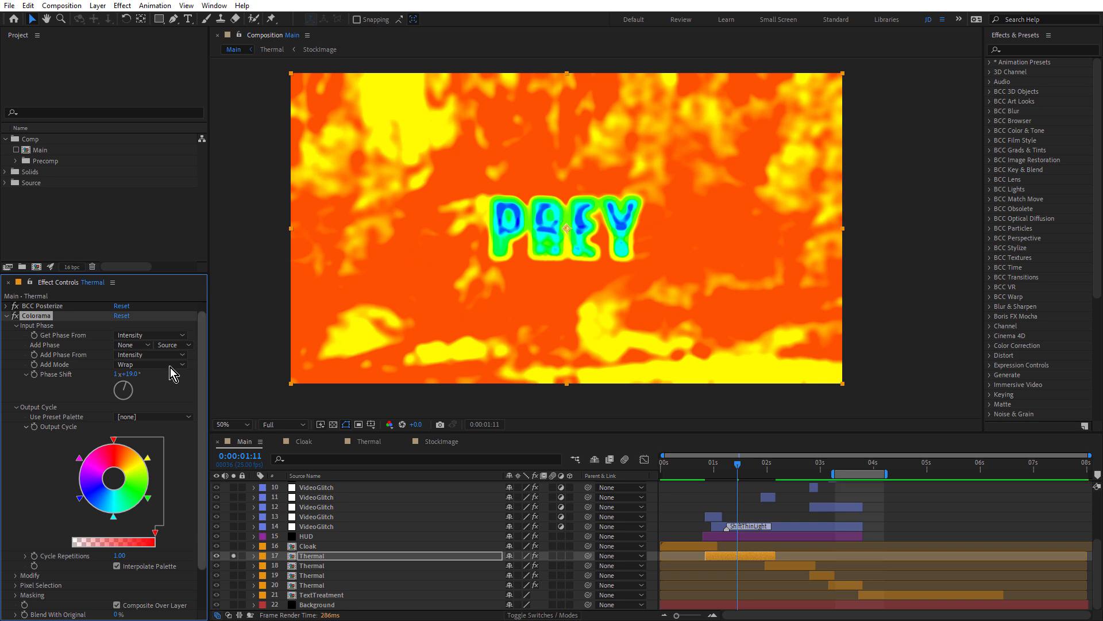
pyautogui.hotkey('ctrl', 'z')
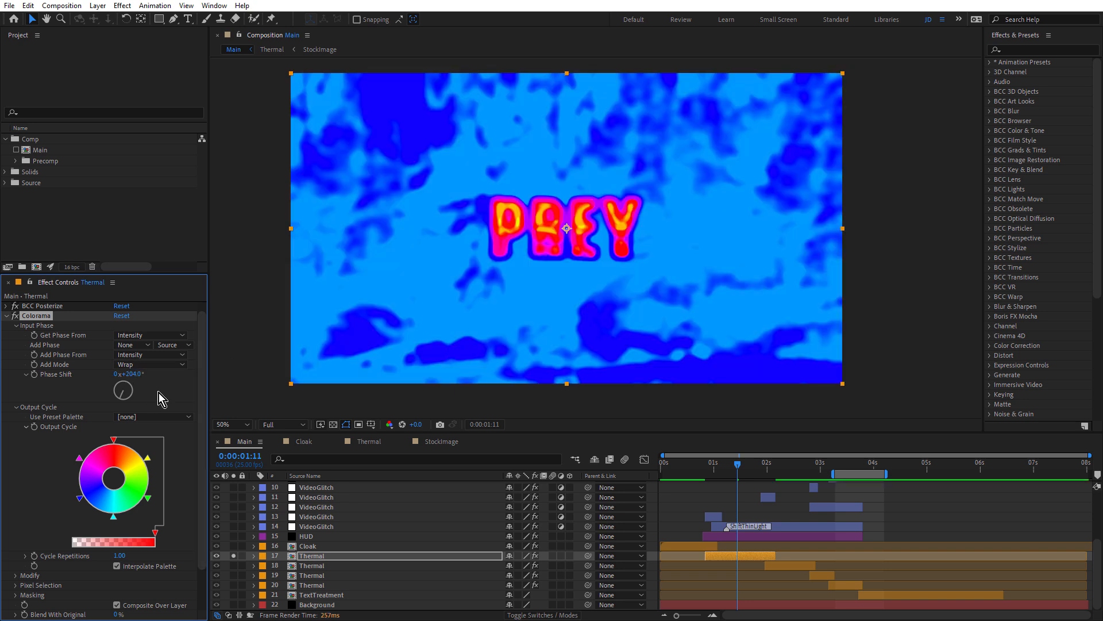
pyautogui.hotkey('ctrl', 'z')
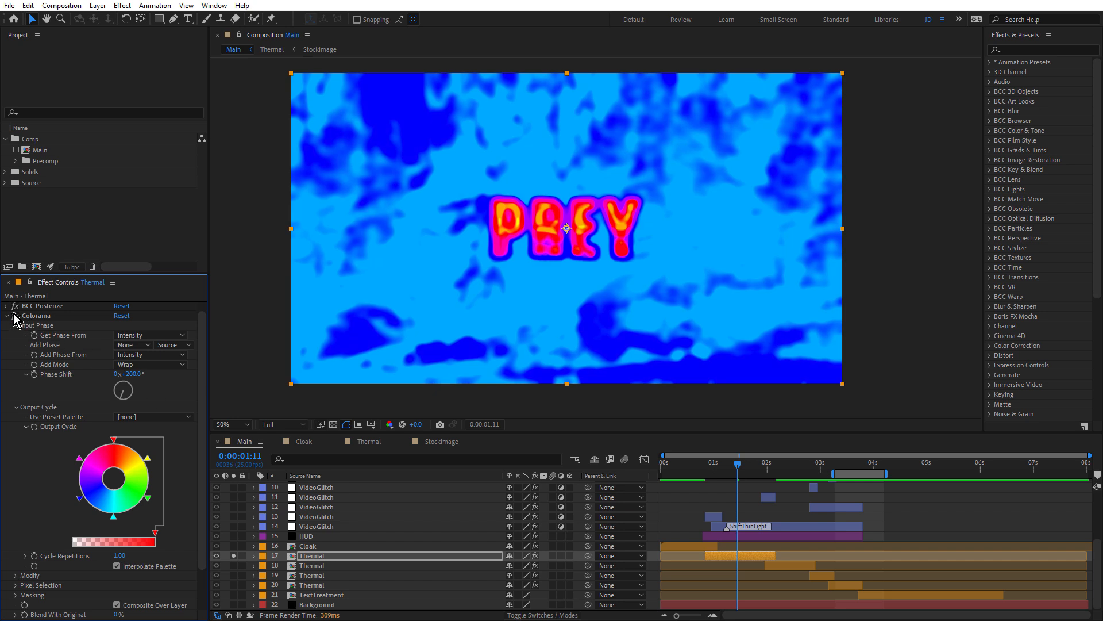
pyautogui.click(7, 316)
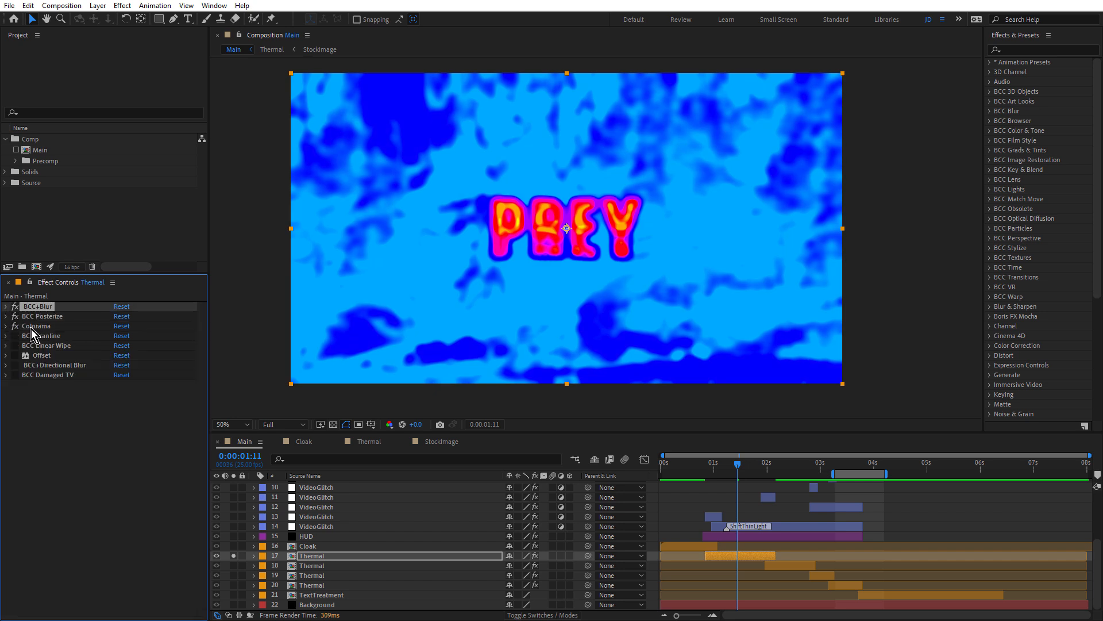
# Re-enable BCC Scanline and BCC Damaged TV on the first Thermal layer, and examine the Damaged TV settings and its noise up close.
pyautogui.click(16, 336)
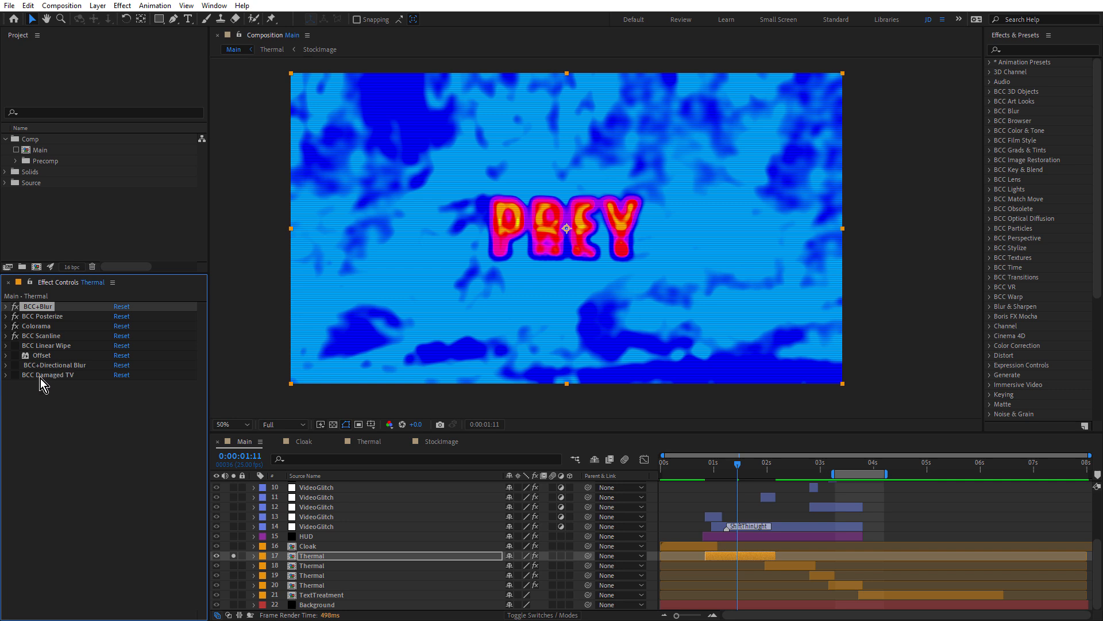
pyautogui.click(15, 375)
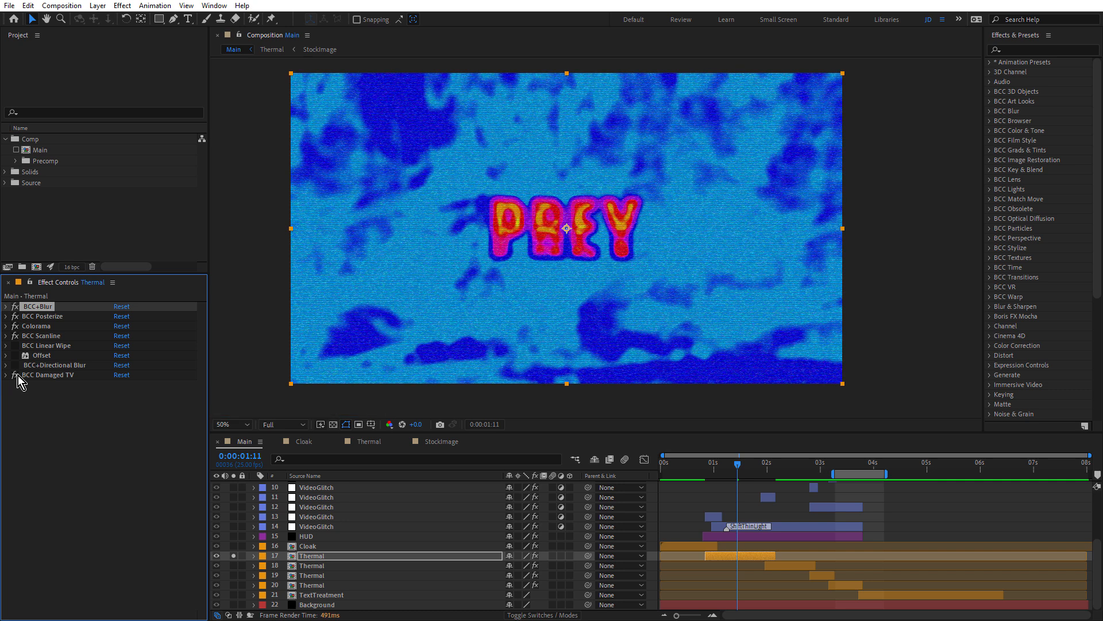
pyautogui.click(6, 375)
pyautogui.scroll(-5, 52, 408)
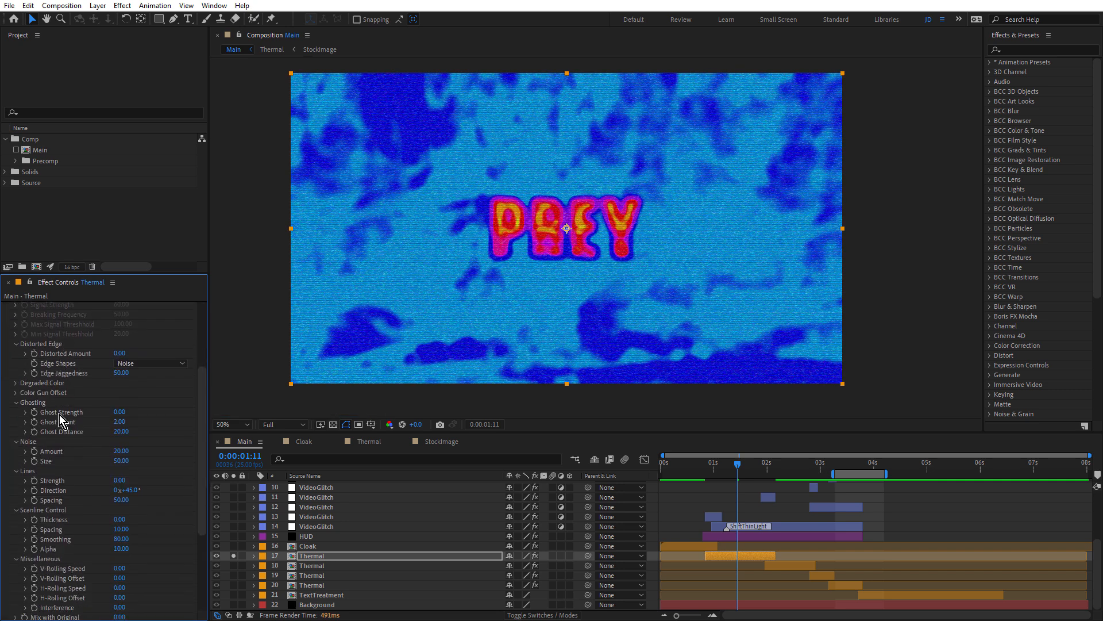
pyautogui.press('.')
pyautogui.press('.')
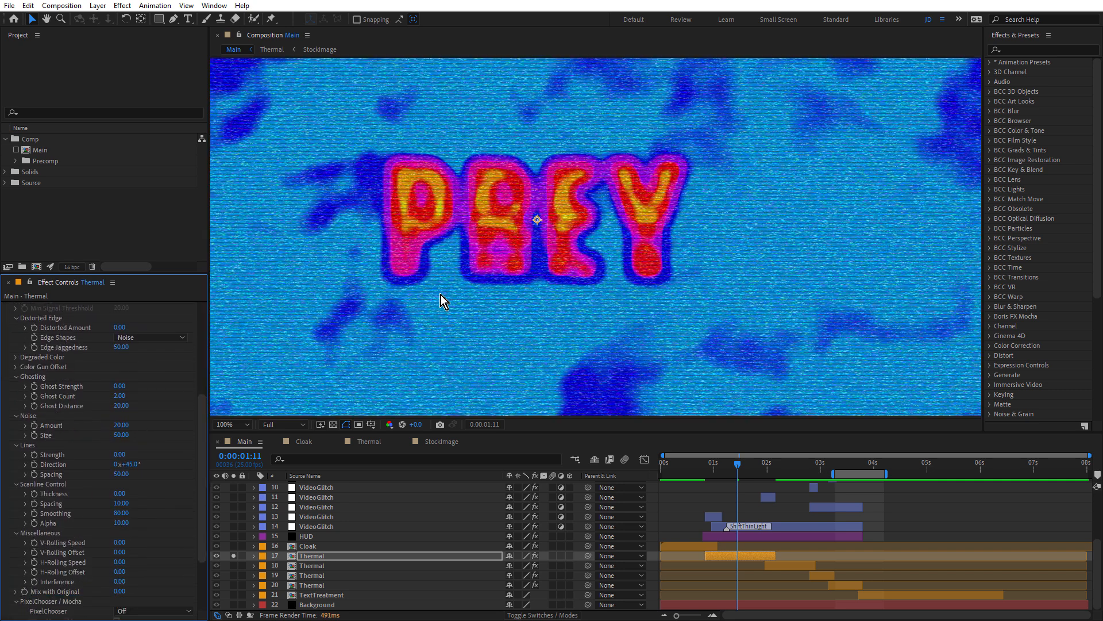
pyautogui.press(',')
pyautogui.press(',')
pyautogui.scroll(4, 70, 381)
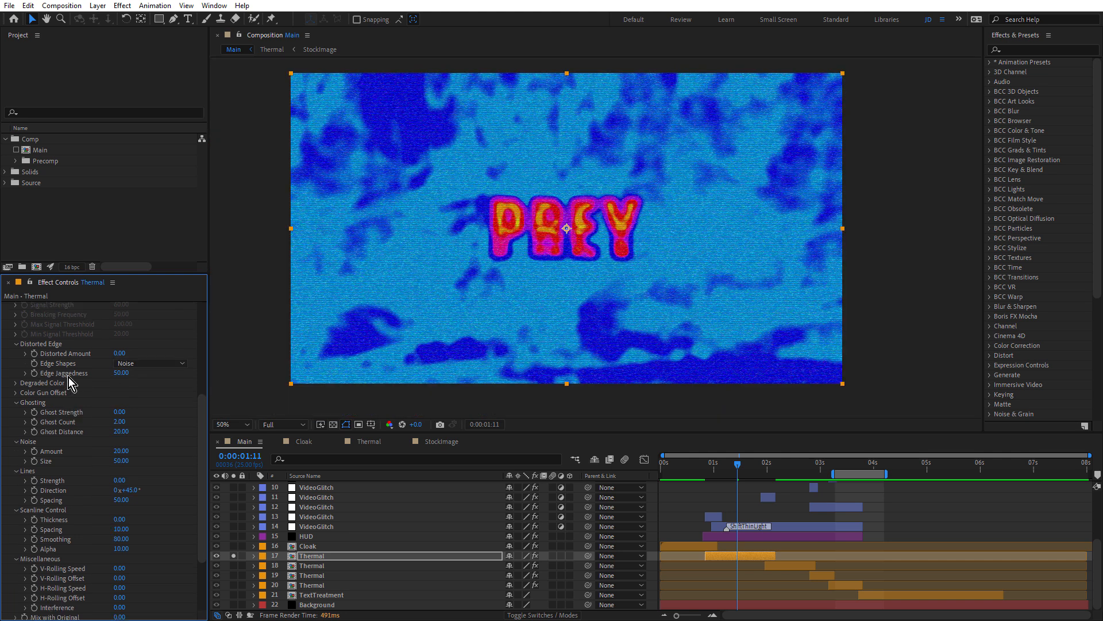
pyautogui.scroll(2, 70, 381)
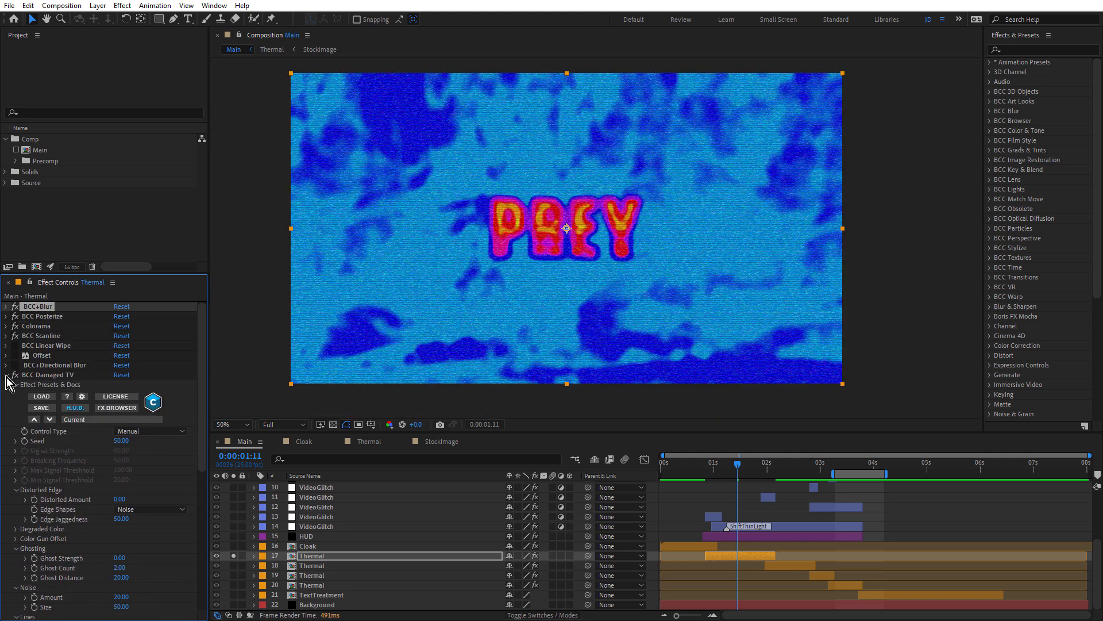
pyautogui.click(6, 375)
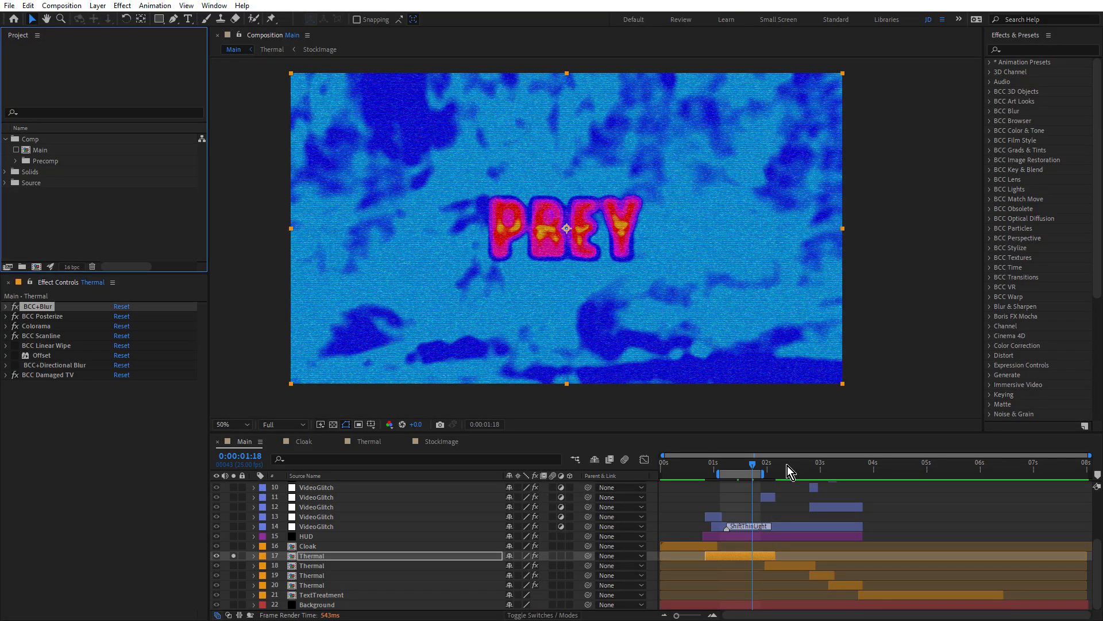
# Go to 0:00:02:09, solo the second Thermal layer as well, and select it to show its effects.
pyautogui.click(787, 465)
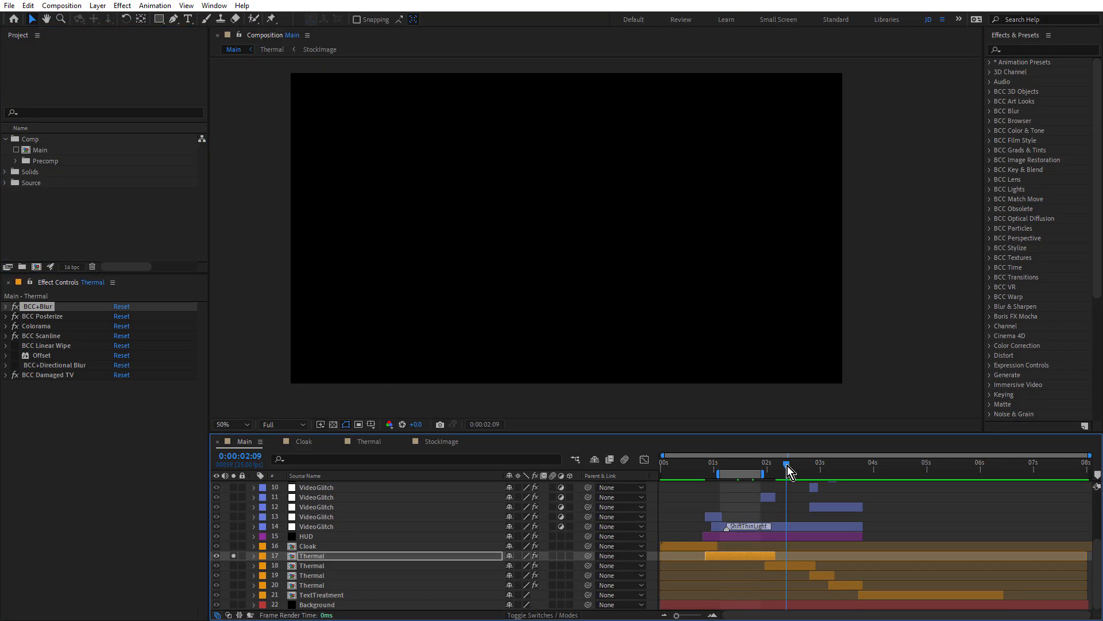
pyautogui.click(234, 565)
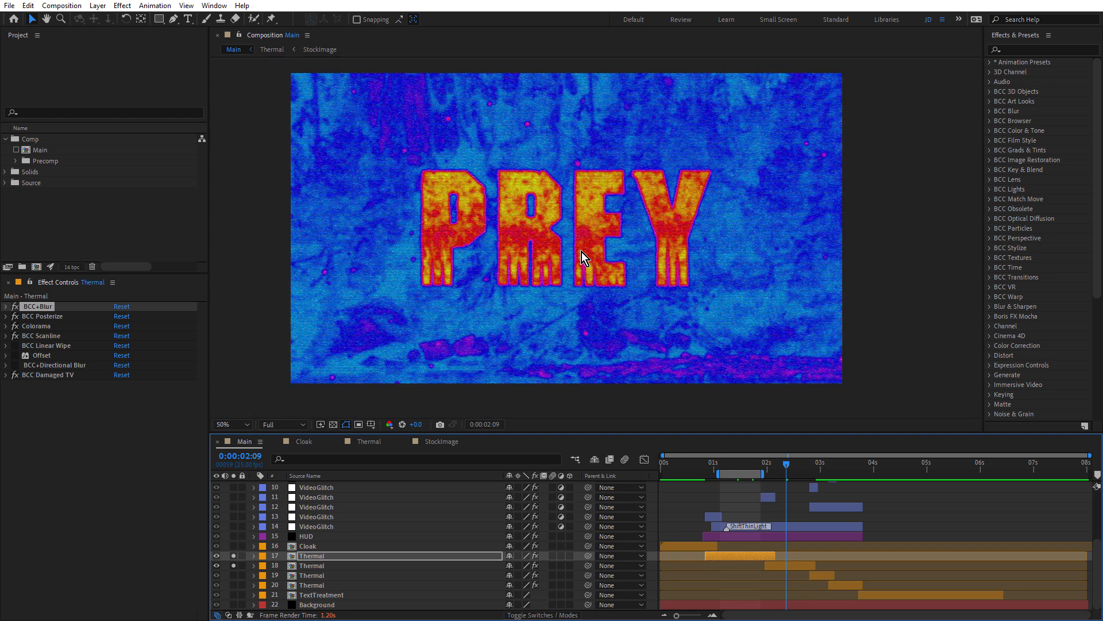
pyautogui.click(793, 565)
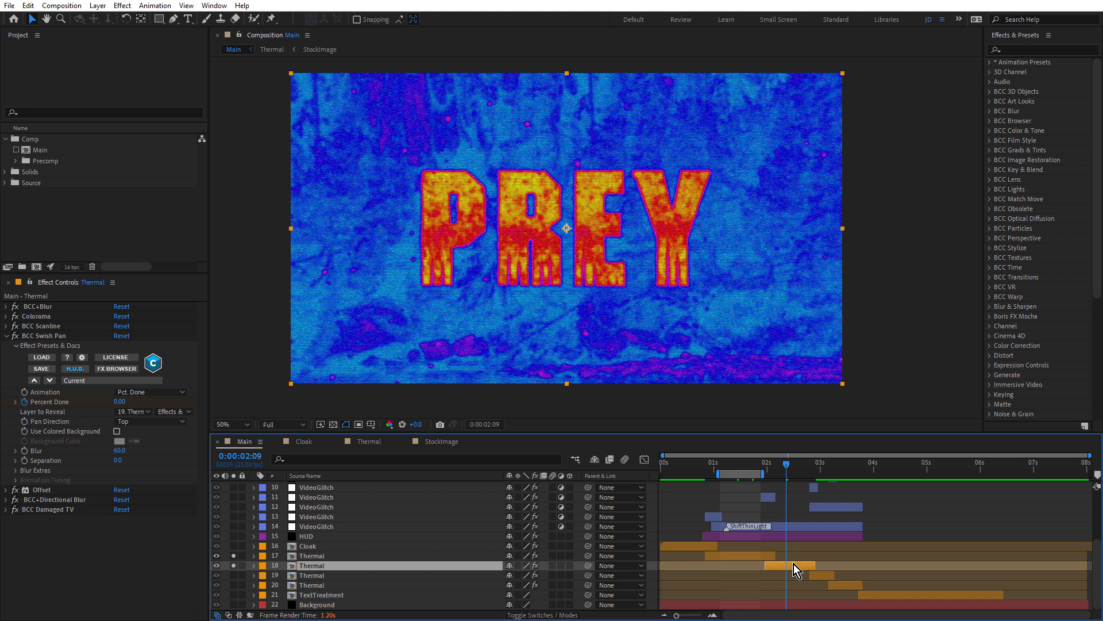
# Inspect the second Thermal layer's BCC+Blur settings, toggle the blur off and on, and collapse both BCC+Blur and BCC Swish Pan.
pyautogui.click(6, 306)
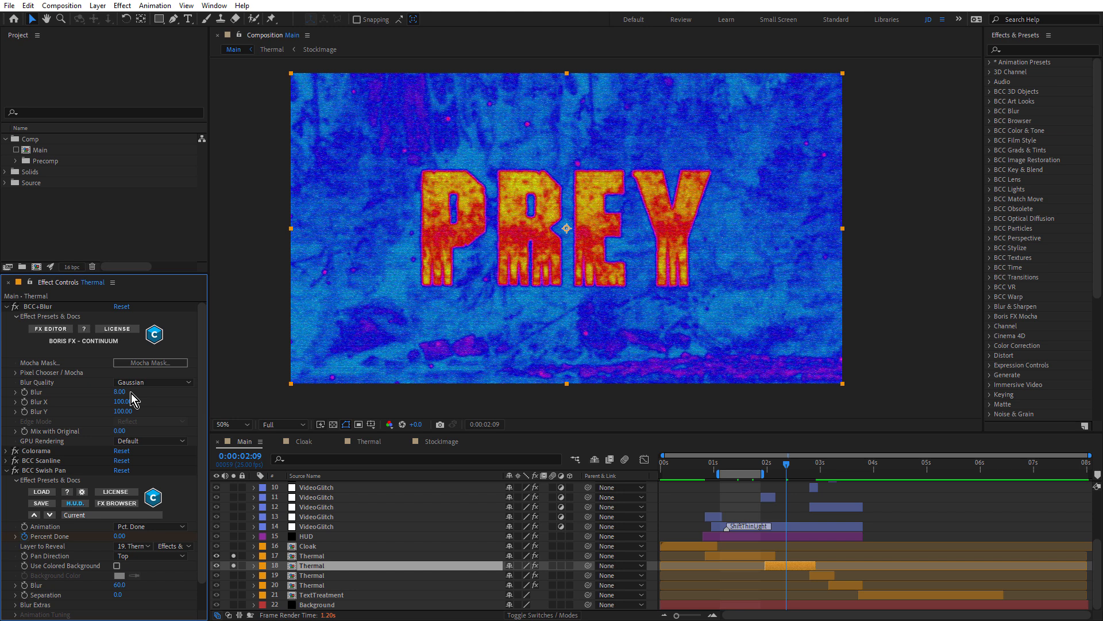
pyautogui.click(14, 308)
pyautogui.click(14, 307)
pyautogui.click(10, 306)
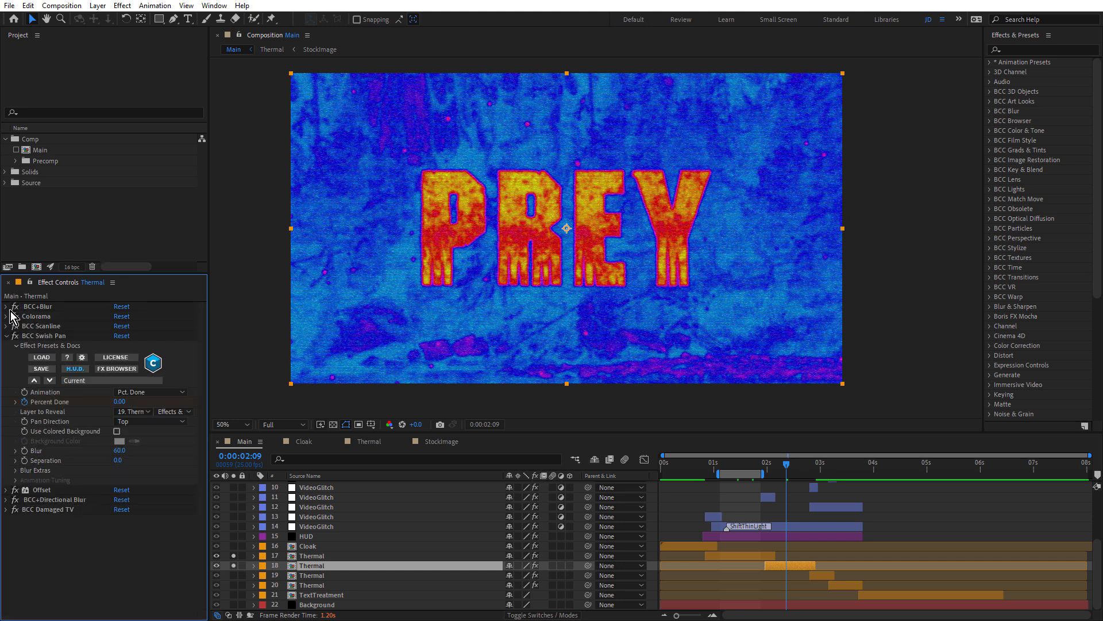
pyautogui.click(6, 335)
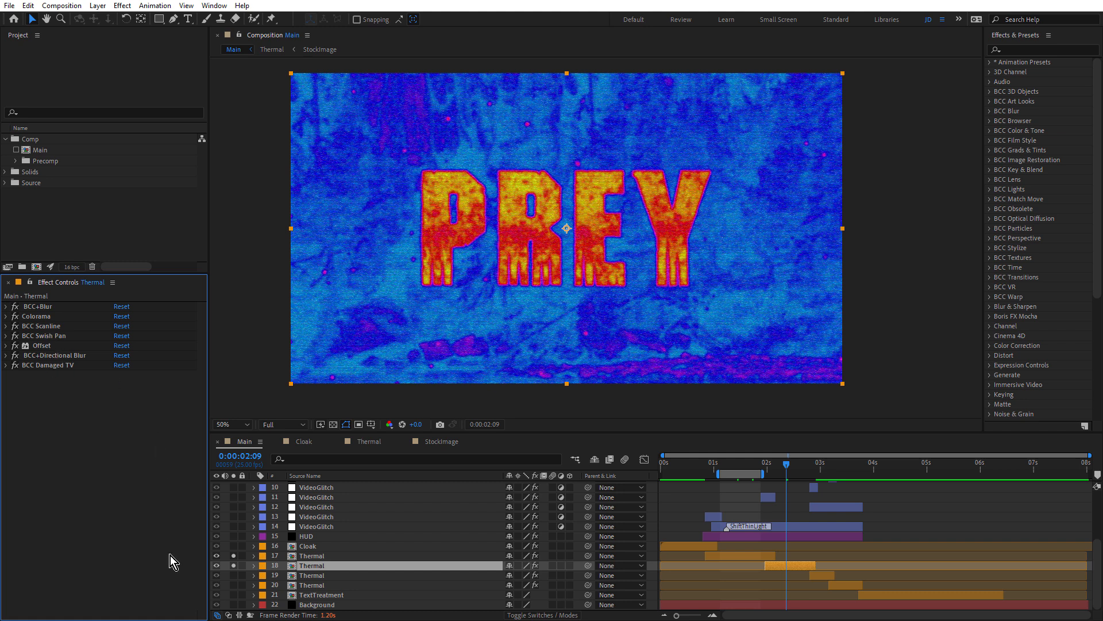
# Solo and select the third Thermal layer, and move the time to 0:00:03:00.
pyautogui.click(234, 576)
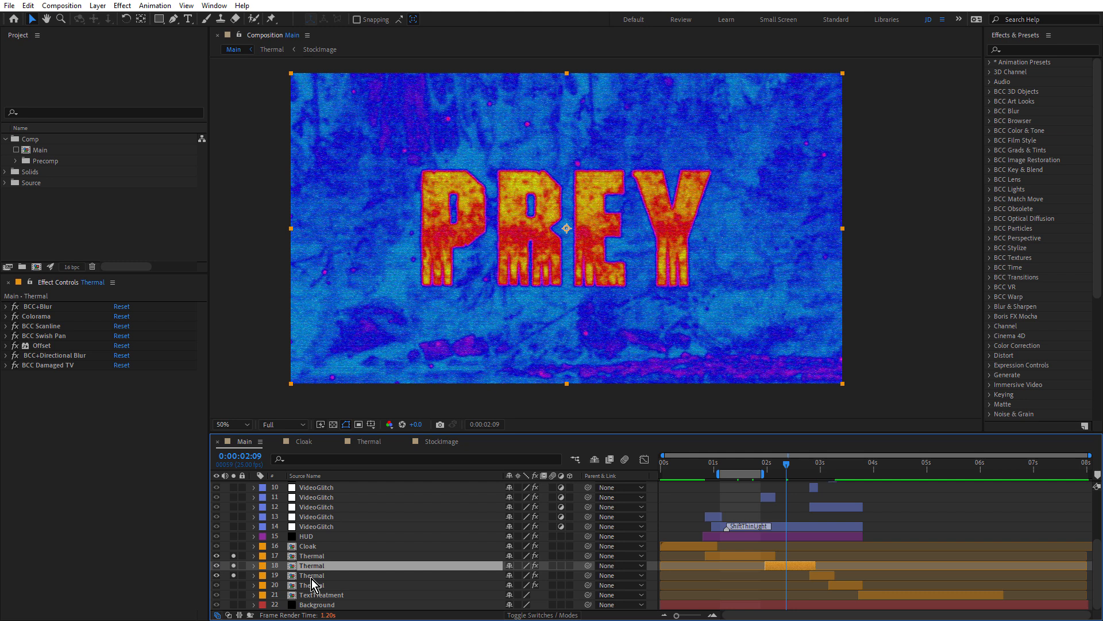
pyautogui.click(313, 575)
pyautogui.click(823, 463)
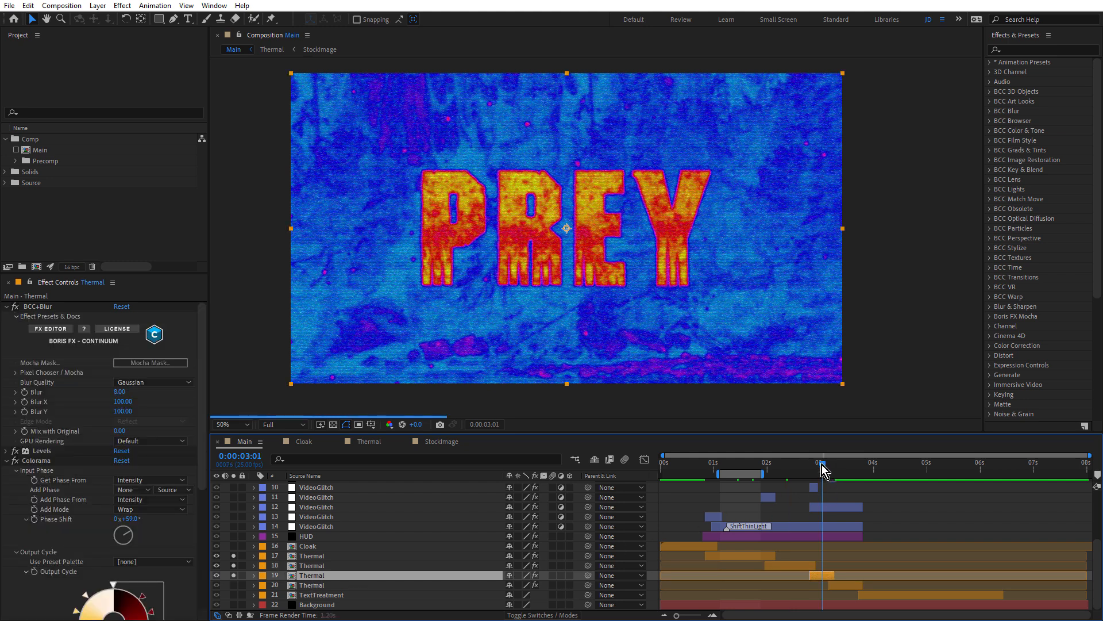
pyautogui.click(819, 466)
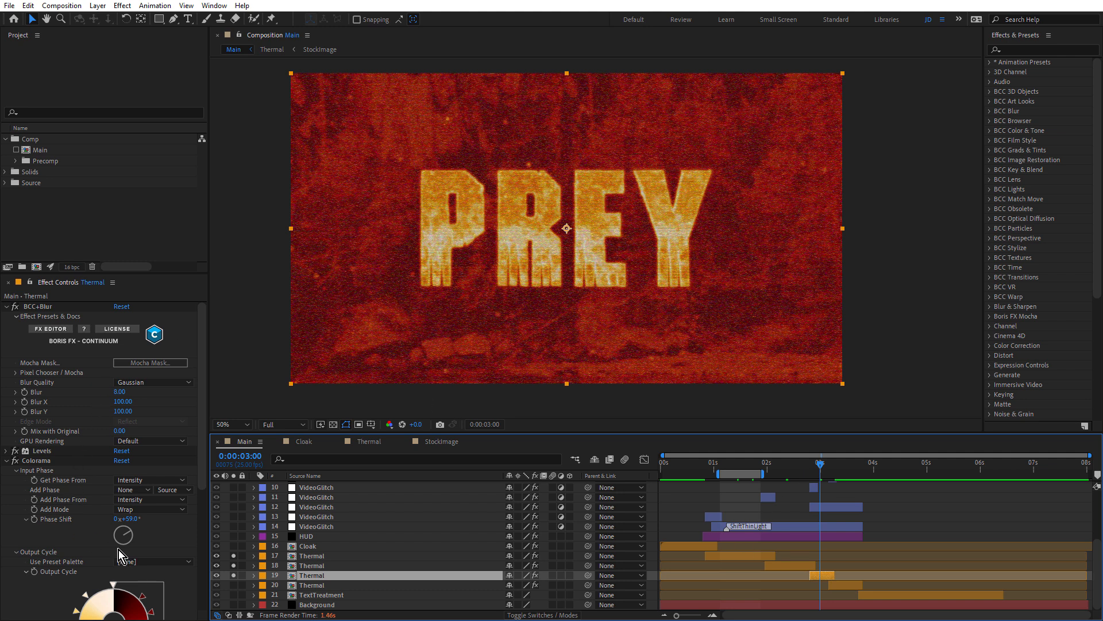
# Examine the third Thermal layer's Colorama output cycle and preset palette list, keep the palette at none, and collapse the effects.
pyautogui.scroll(-4, 5, 334)
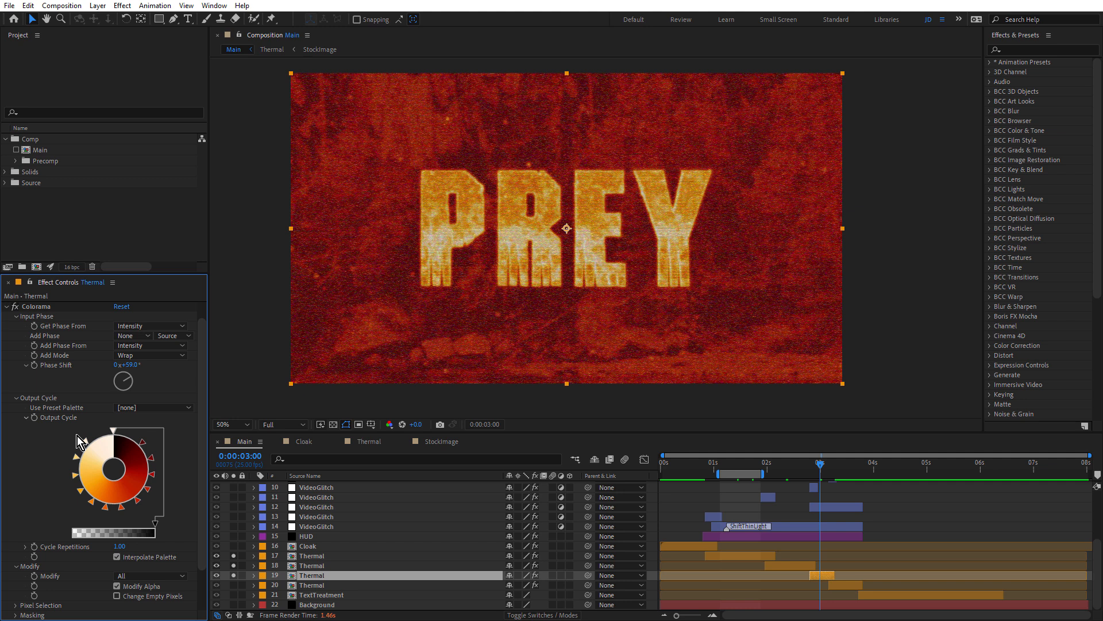
pyautogui.click(185, 408)
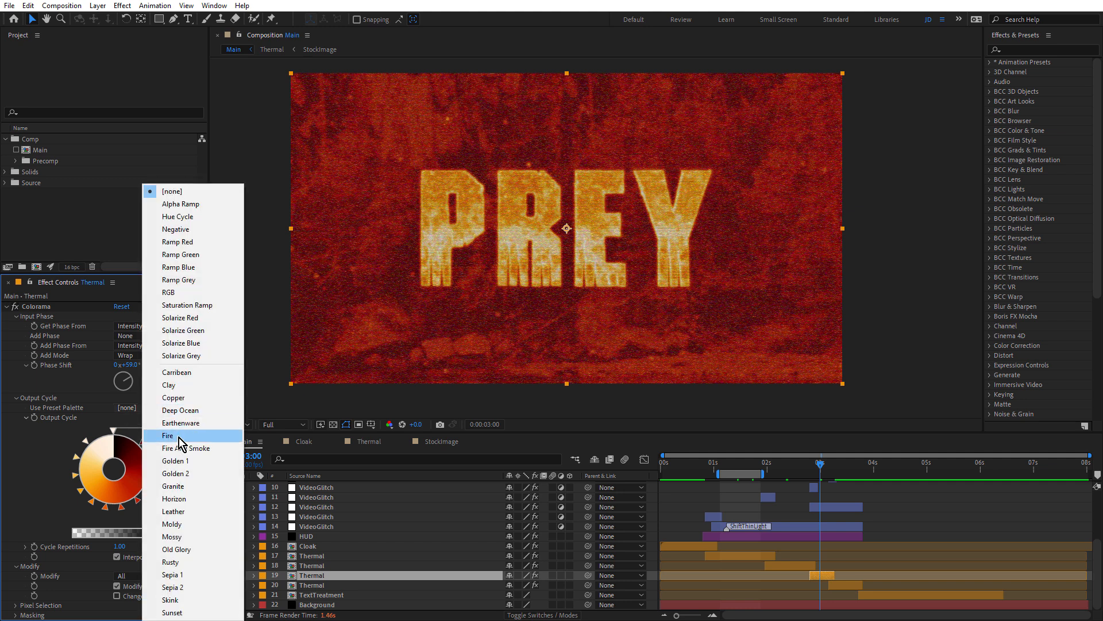
pyautogui.click(29, 442)
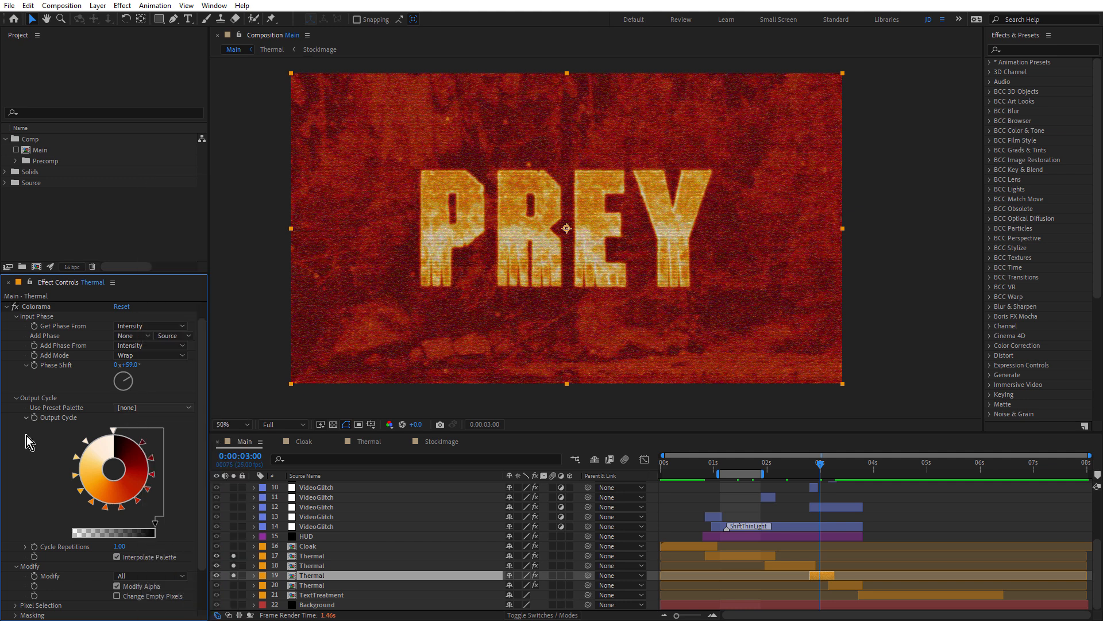
pyautogui.click(7, 306)
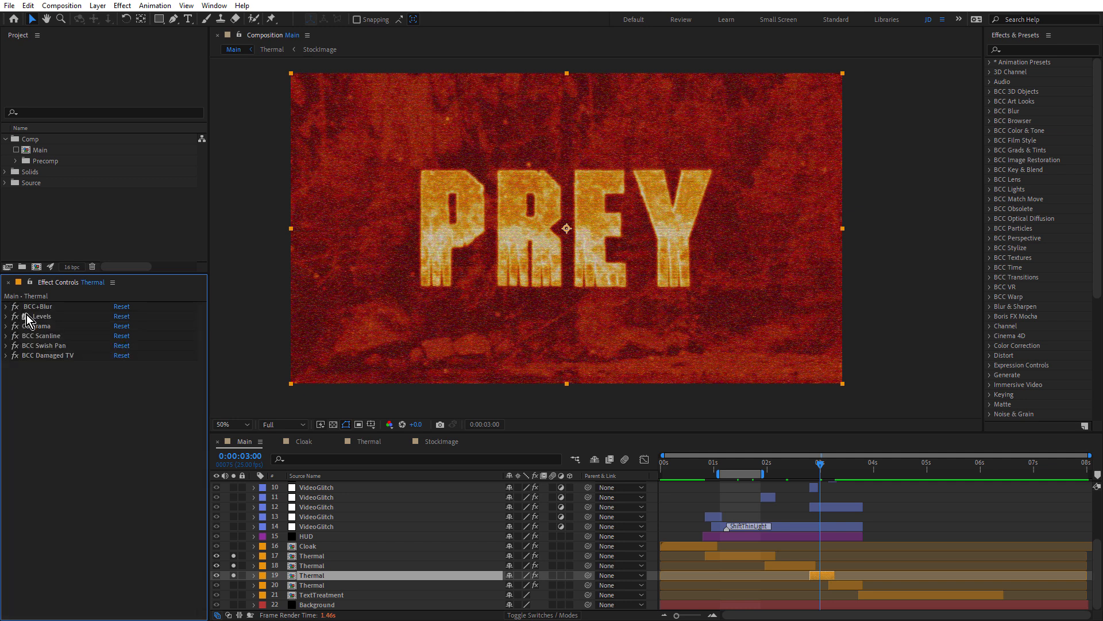
# Compare the third Thermal layer without and with Levels, Colorama, BCC Scanline, BCC Swish Pan and BCC Damaged TV, leaving all effects on.
pyautogui.moveTo(15, 326); pyautogui.dragTo(17, 361)
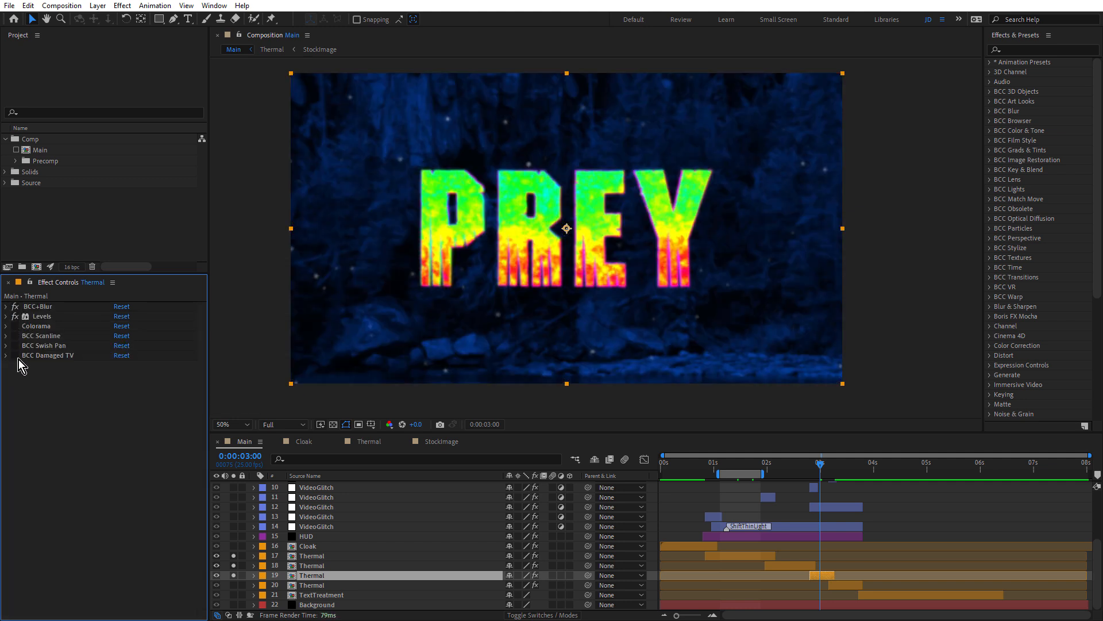
pyautogui.click(14, 316)
pyautogui.click(14, 317)
pyautogui.moveTo(15, 326); pyautogui.dragTo(16, 355)
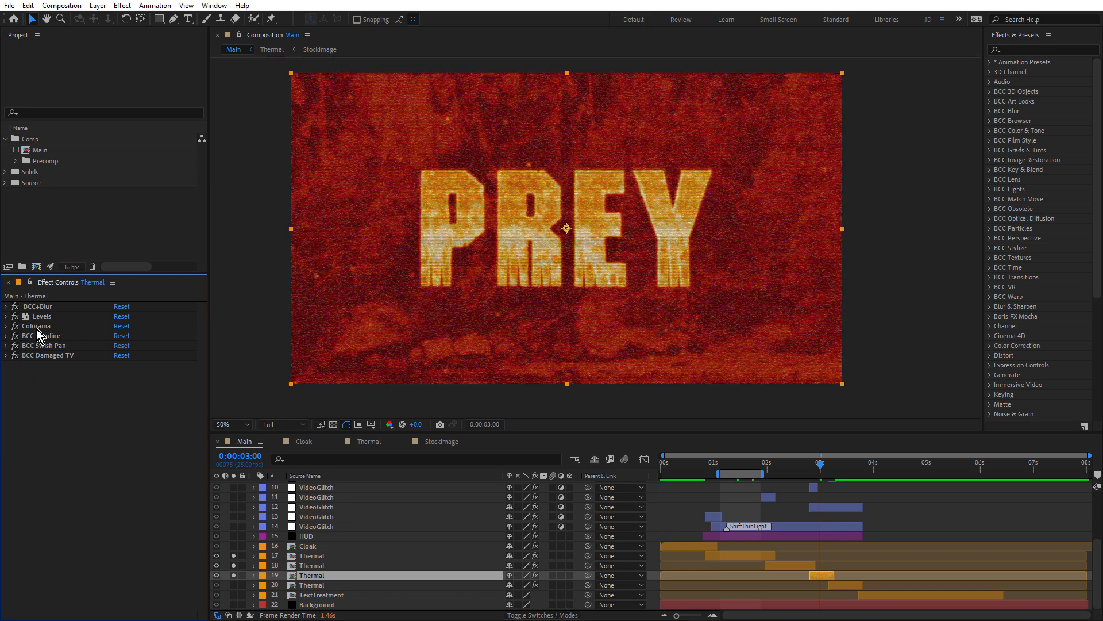
pyautogui.click(15, 326)
pyautogui.click(15, 326)
# Go to 0:00:03:11, solo and select the fourth Thermal layer, and try the Solarize Grey preset palette in its Colorama effect.
pyautogui.click(844, 467)
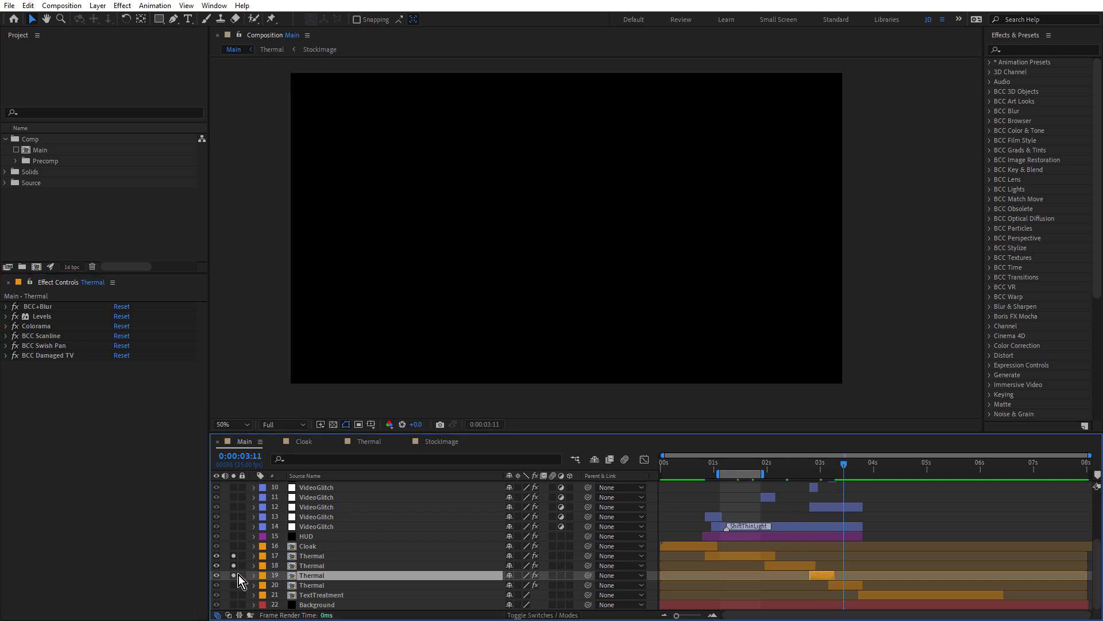
pyautogui.click(314, 585)
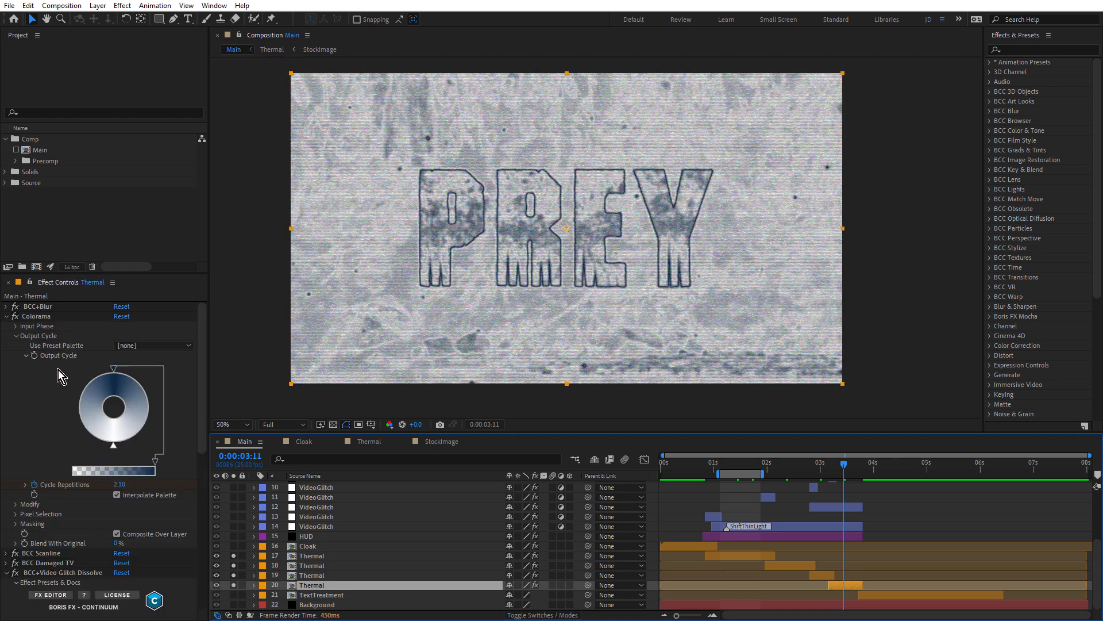
pyautogui.click(143, 345)
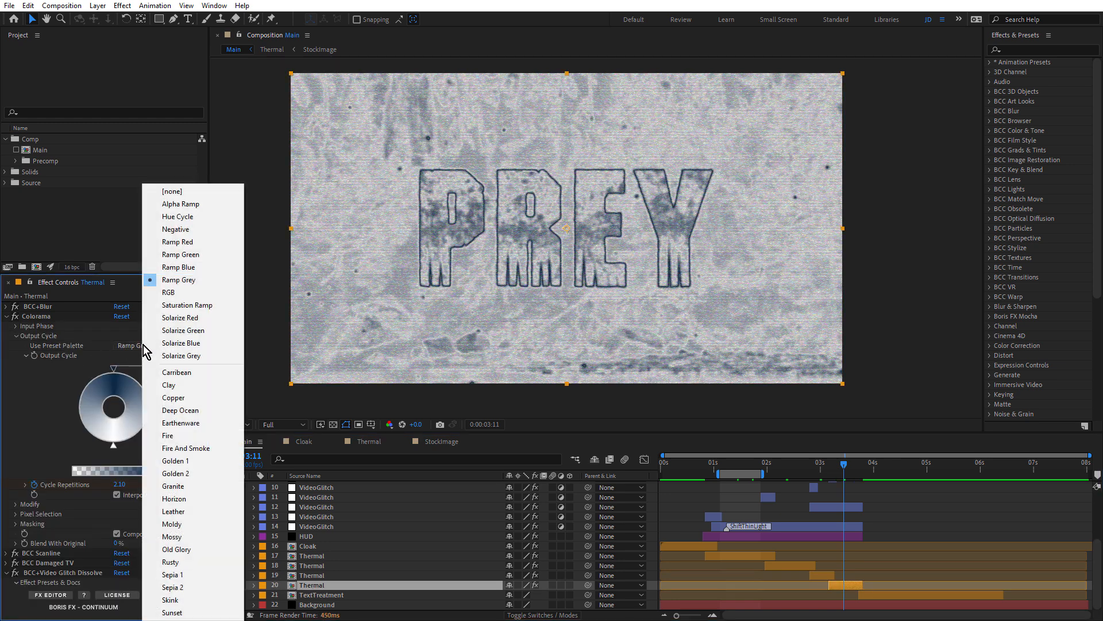
pyautogui.click(192, 356)
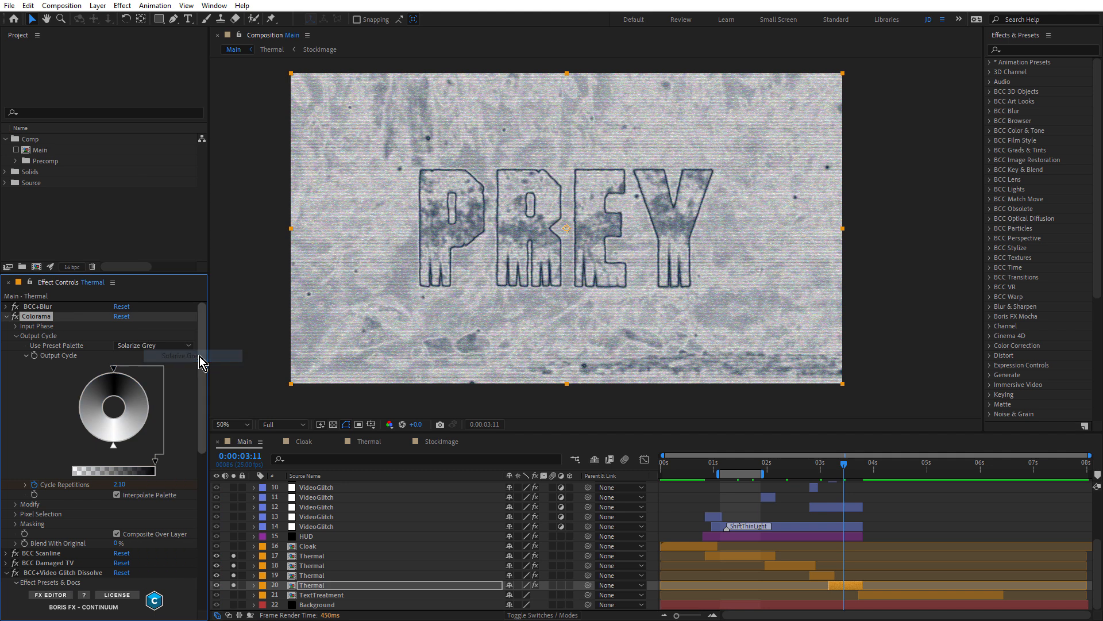
pyautogui.click(115, 385)
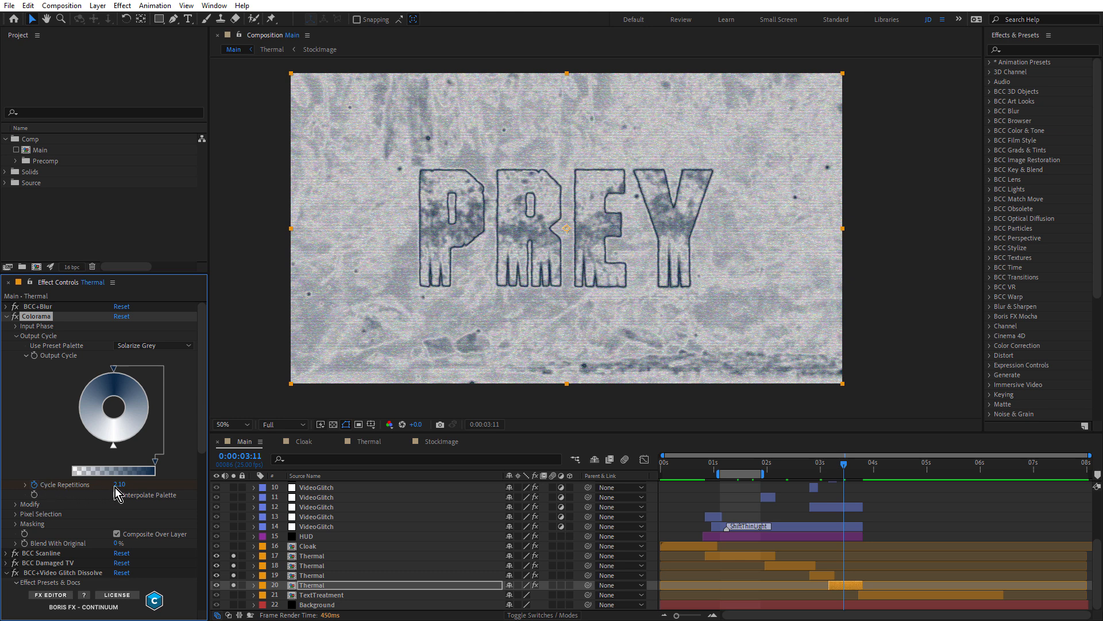
# Solo only the fourth Thermal layer, set the work area to its duration, and preview it without layer controls.
pyautogui.keyDown('alt'); pyautogui.click(234, 585); pyautogui.keyUp('alt')
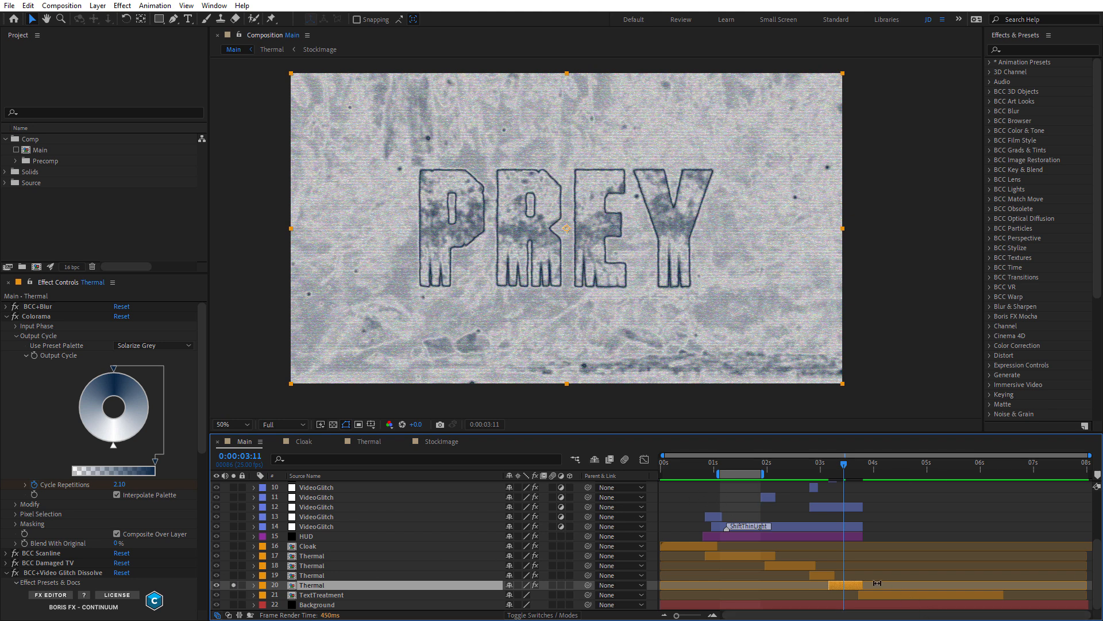
pyautogui.hotkey('ctrl', 'alt', 'b')
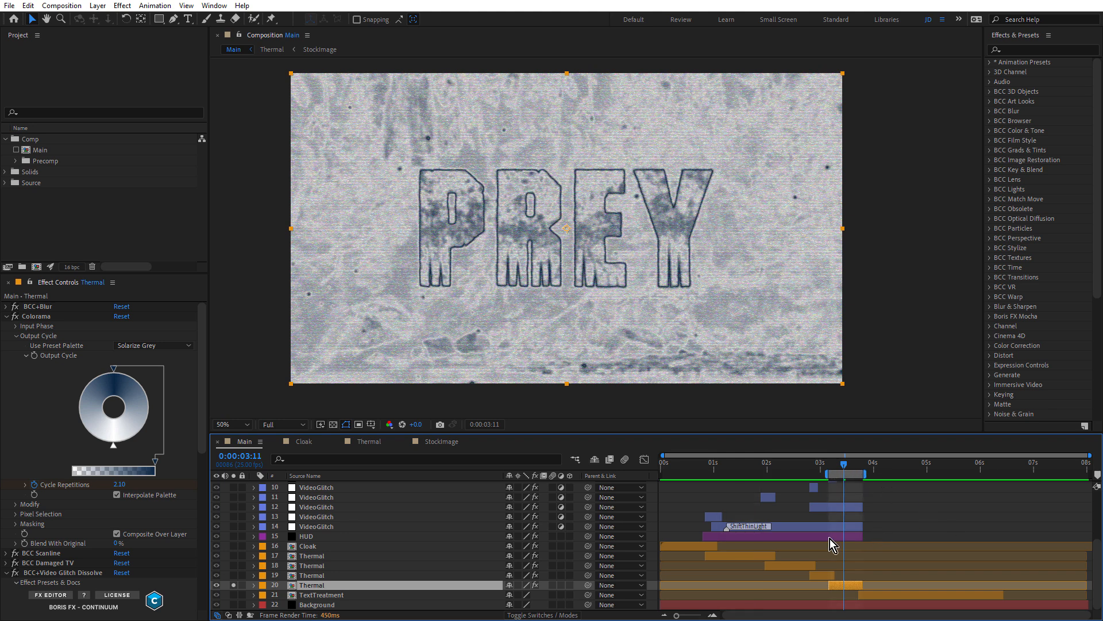
pyautogui.hotkey('ctrl', 'shift', 'h')
pyautogui.press('space')
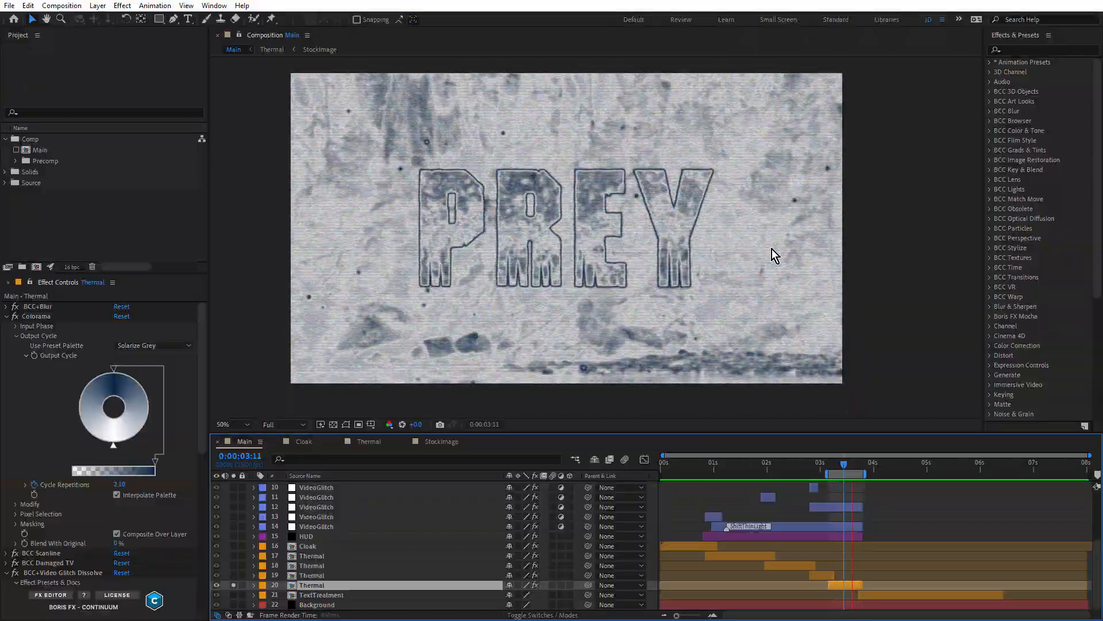
pyautogui.press('space')
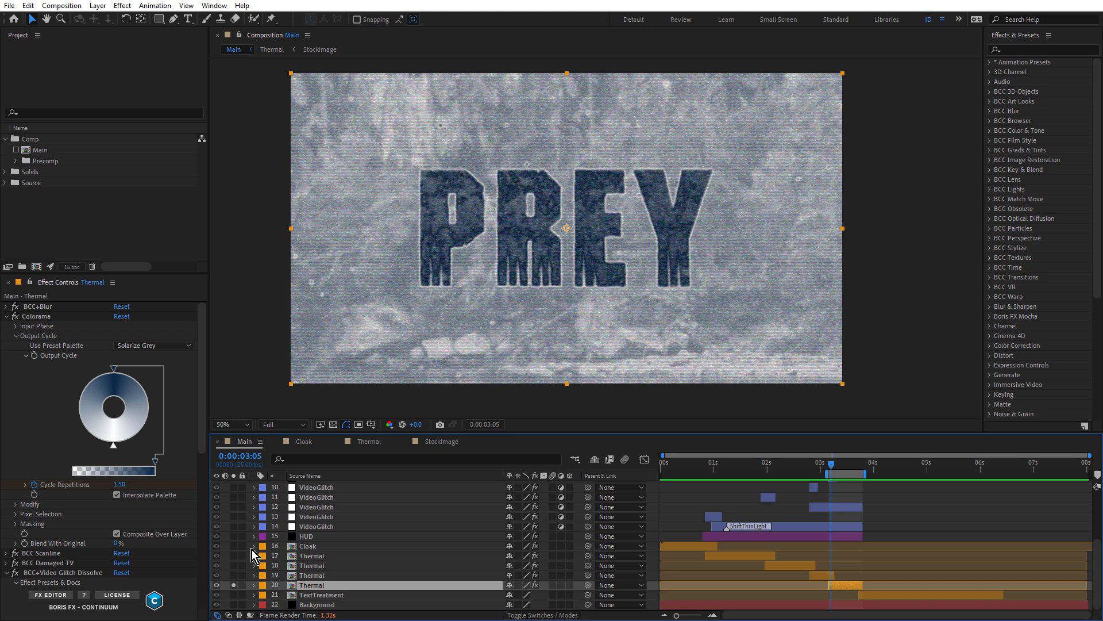
# Solo and select the TextTreatment layer, unsolo the fourth Thermal layer, and move the time to about four and a half seconds.
pyautogui.click(233, 595)
pyautogui.click(323, 597)
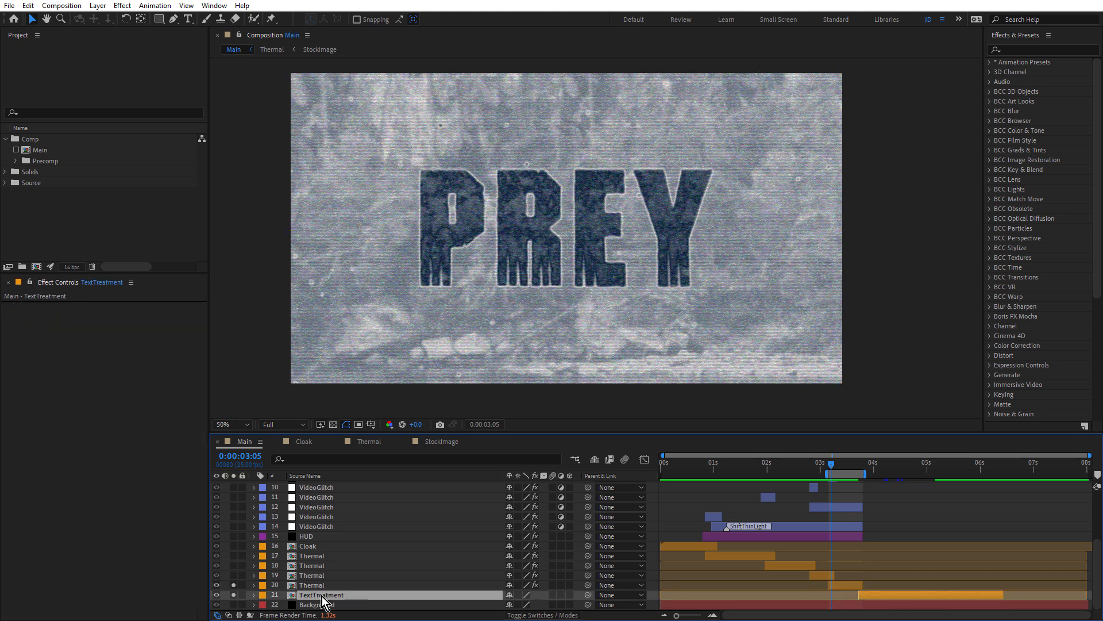
pyautogui.click(235, 585)
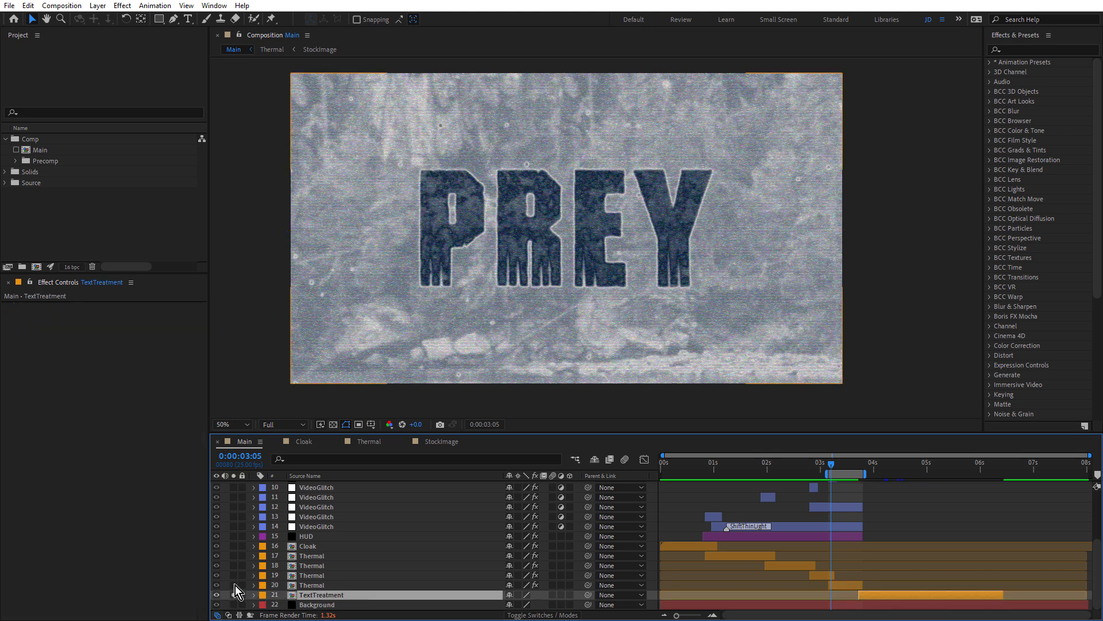
pyautogui.click(891, 468)
pyautogui.click(898, 469)
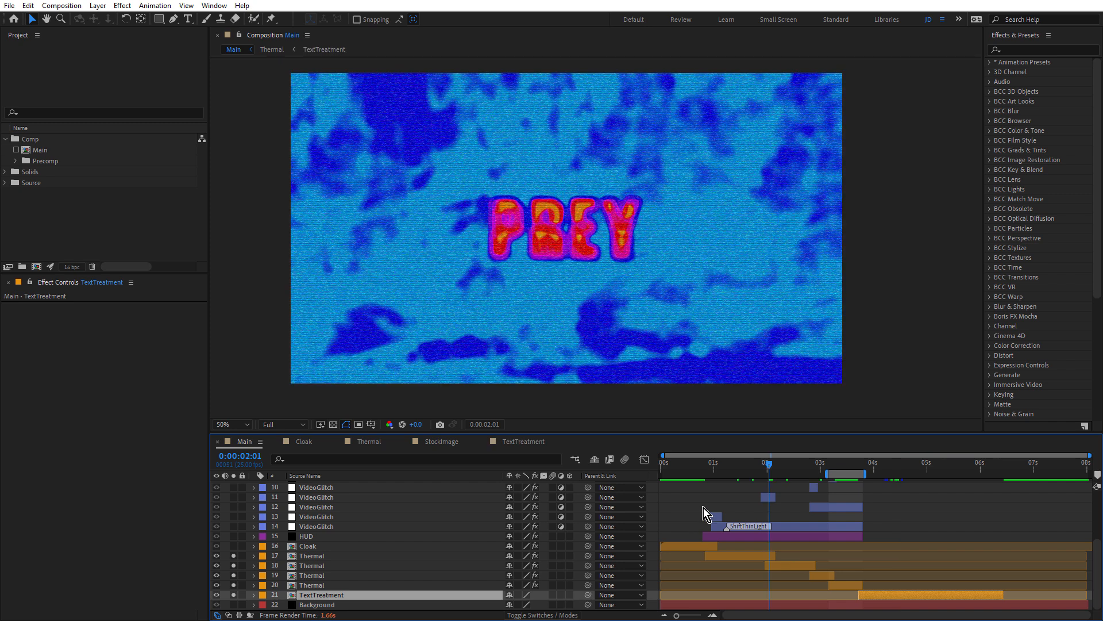
# Go to 0:00:00:24, select the Cloak layer, and leave only Cloak and the first Thermal layer soloed.
pyautogui.click(712, 464)
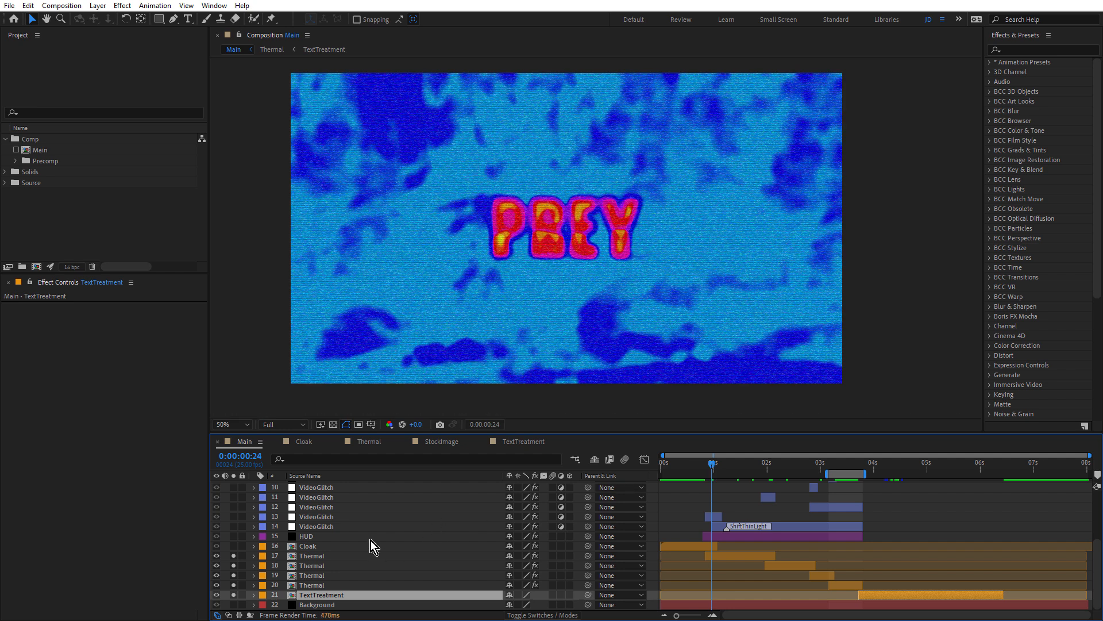
pyautogui.click(311, 547)
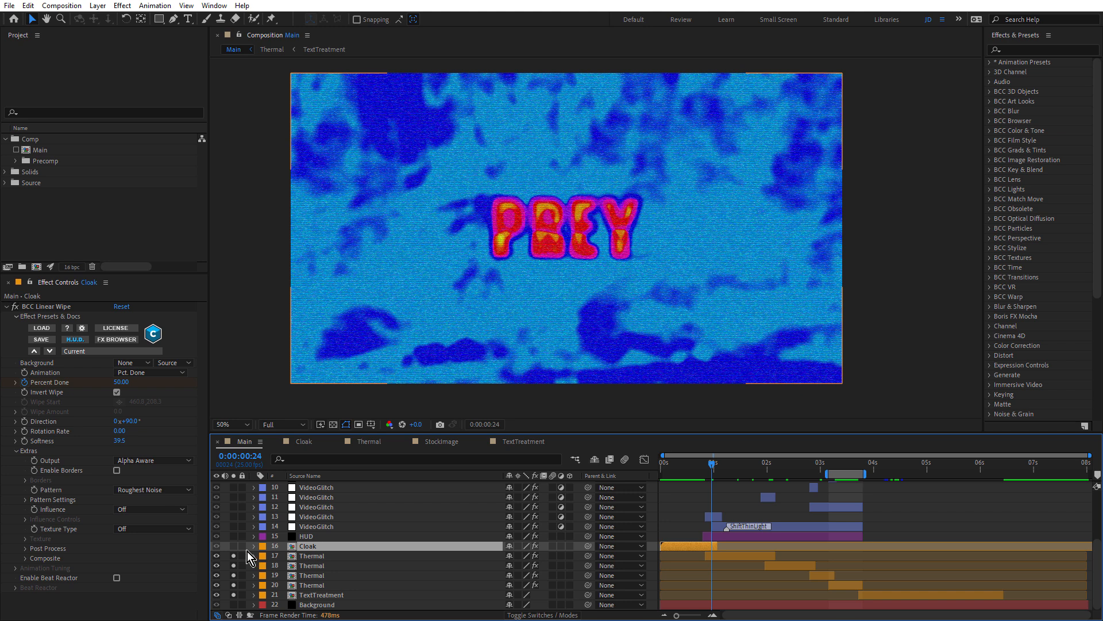
pyautogui.click(234, 565)
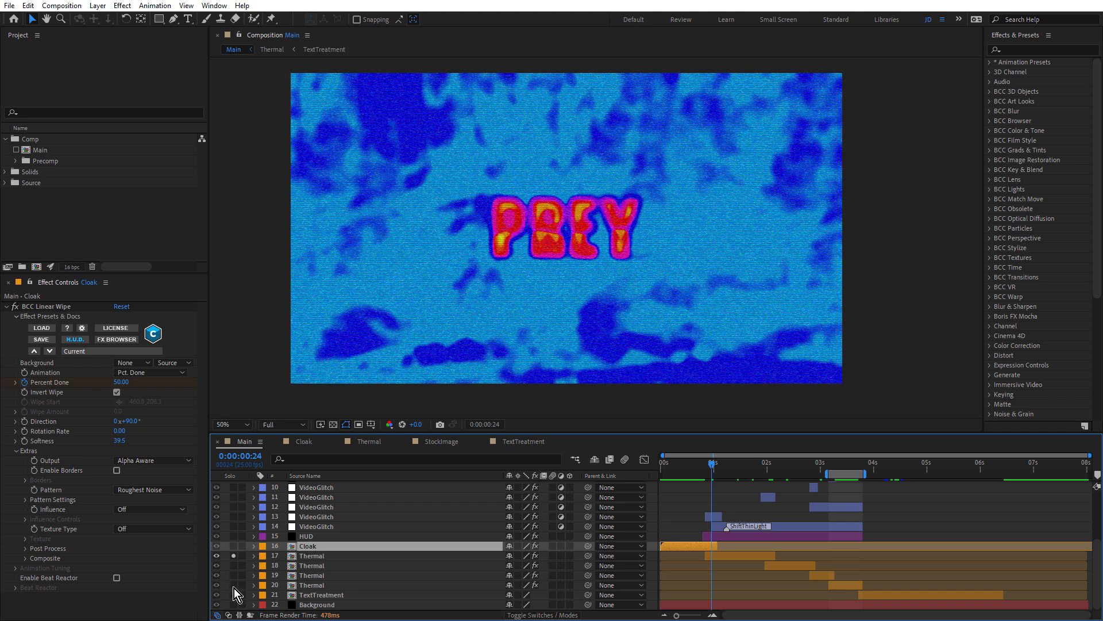
pyautogui.click(233, 545)
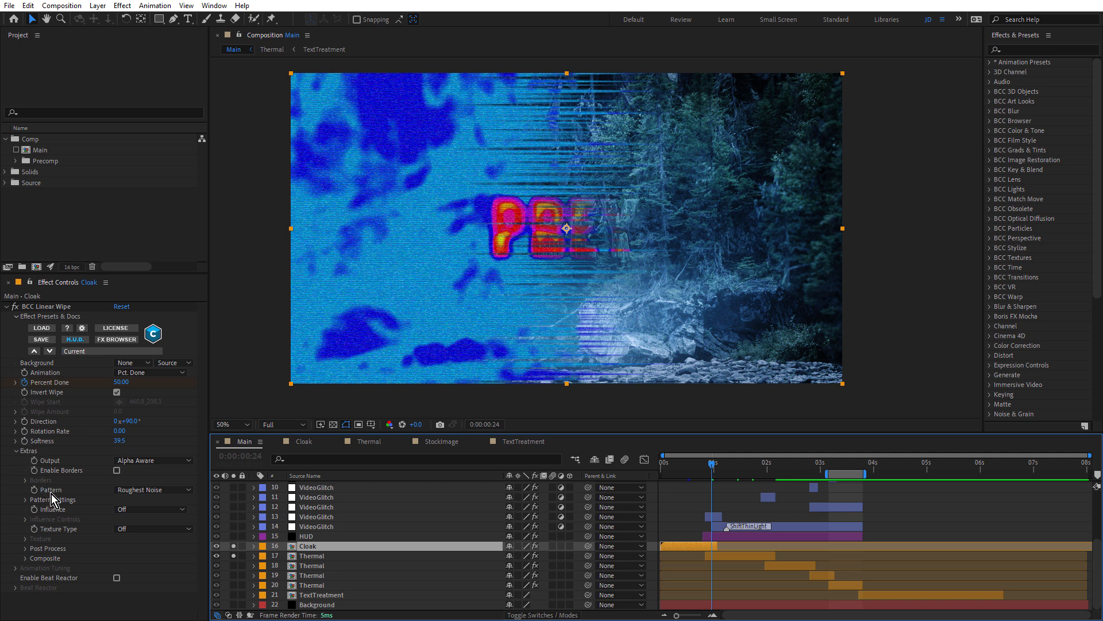
# Examine the pattern choices of Cloak's BCC Linear Wipe, keep Roughest Noise, and expand Pattern Settings.
pyautogui.click(160, 491)
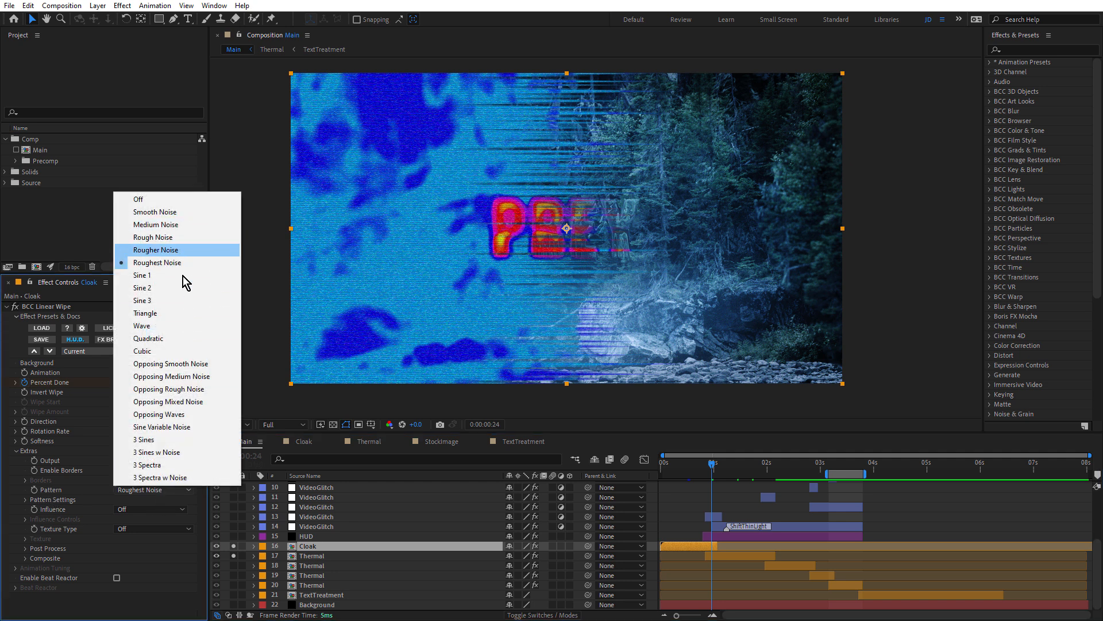
pyautogui.click(74, 525)
pyautogui.click(25, 500)
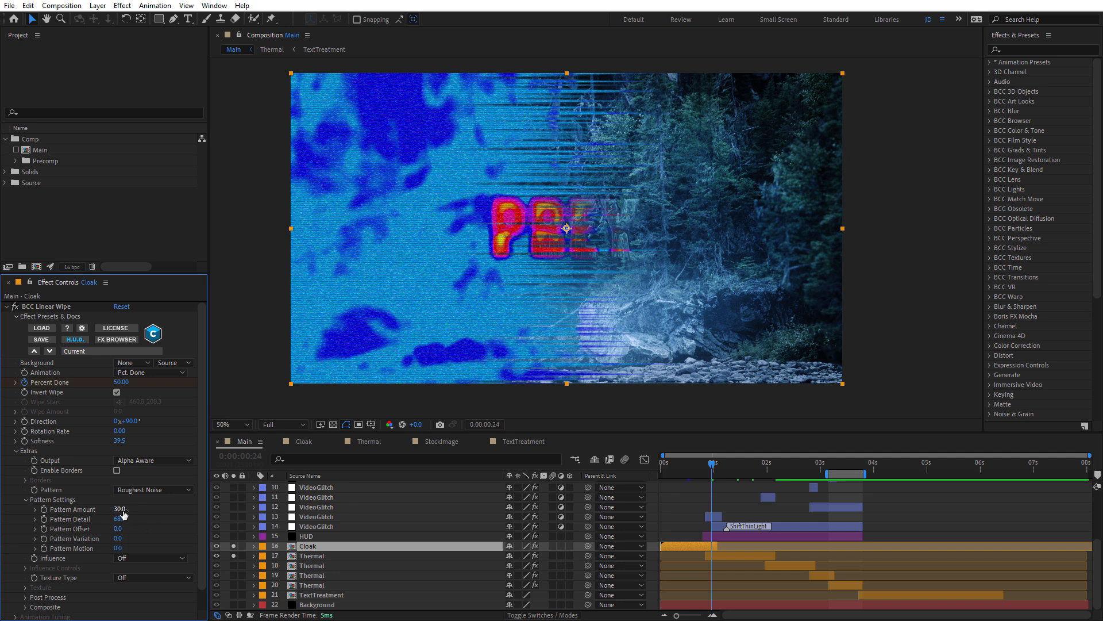
# Try a Pattern Detail of 59.0 in Cloak's BCC Linear Wipe and undo the change.
pyautogui.moveTo(115, 509); pyautogui.dragTo(126, 528)
pyautogui.hotkey('ctrl', 'z')
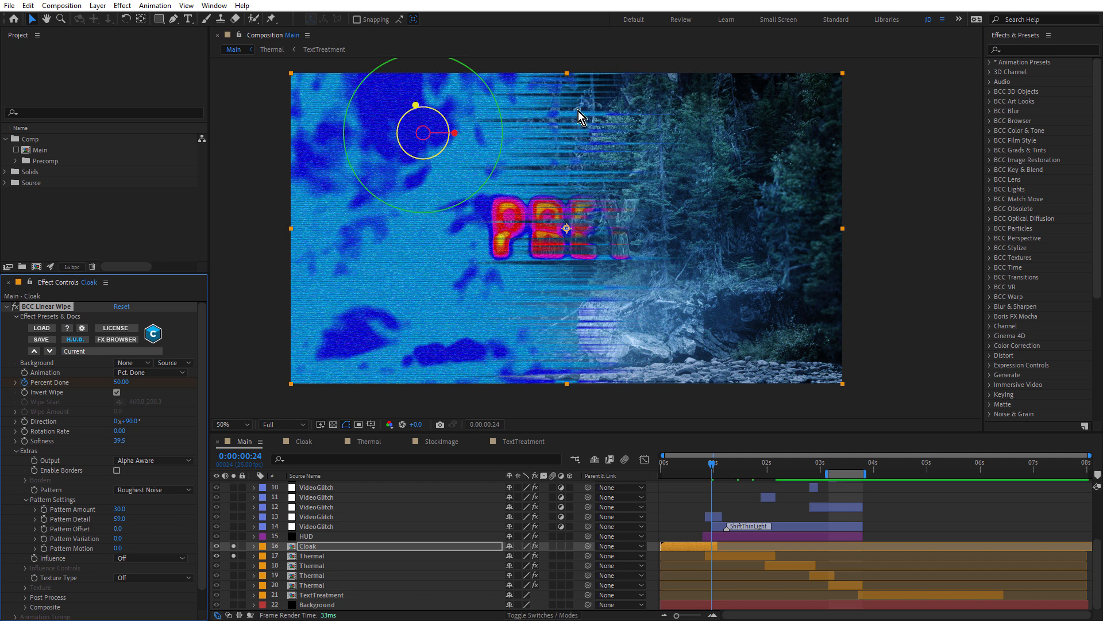
pyautogui.click(567, 356)
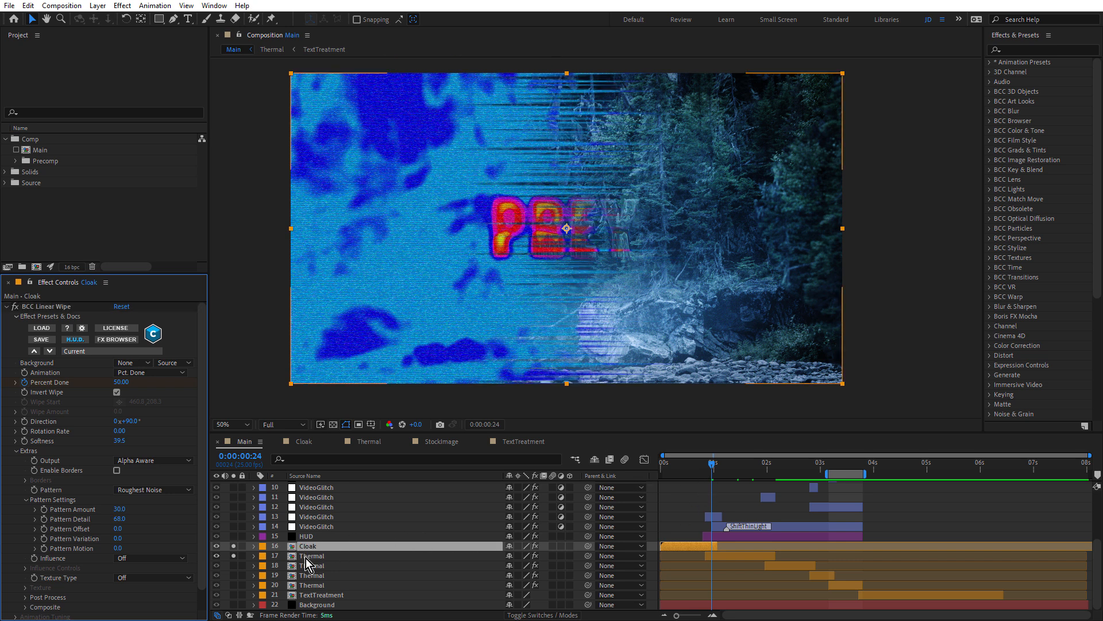
# Select the first Thermal layer, turn on its Offset effect, and unsolo the Cloak layer to see the shifted image alone.
pyautogui.moveTo(712, 466); pyautogui.dragTo(712, 469)
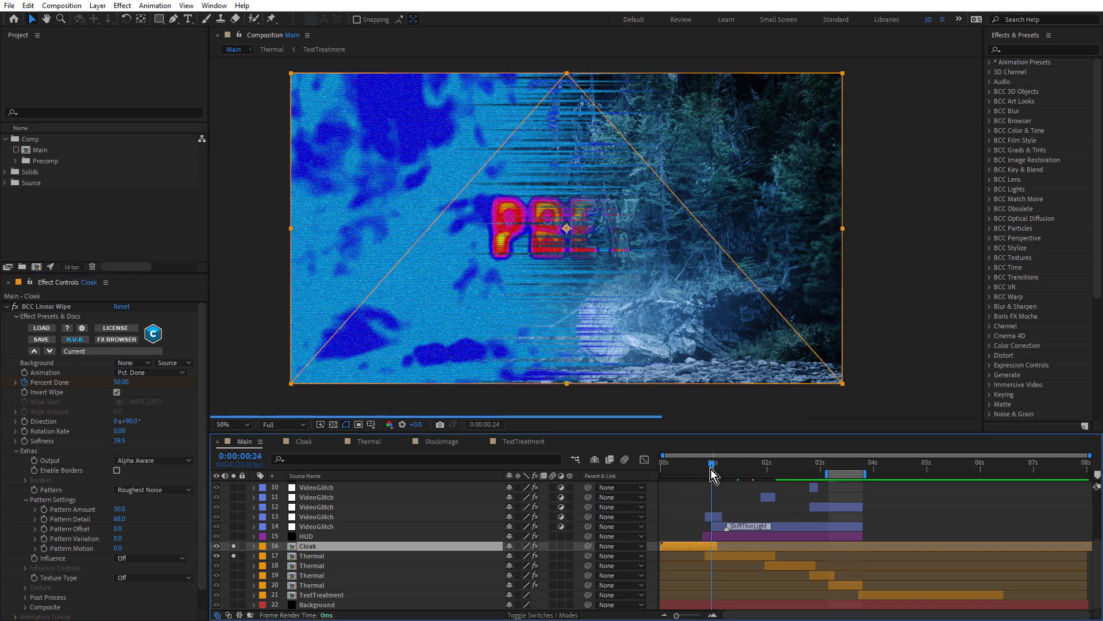
pyautogui.click(740, 557)
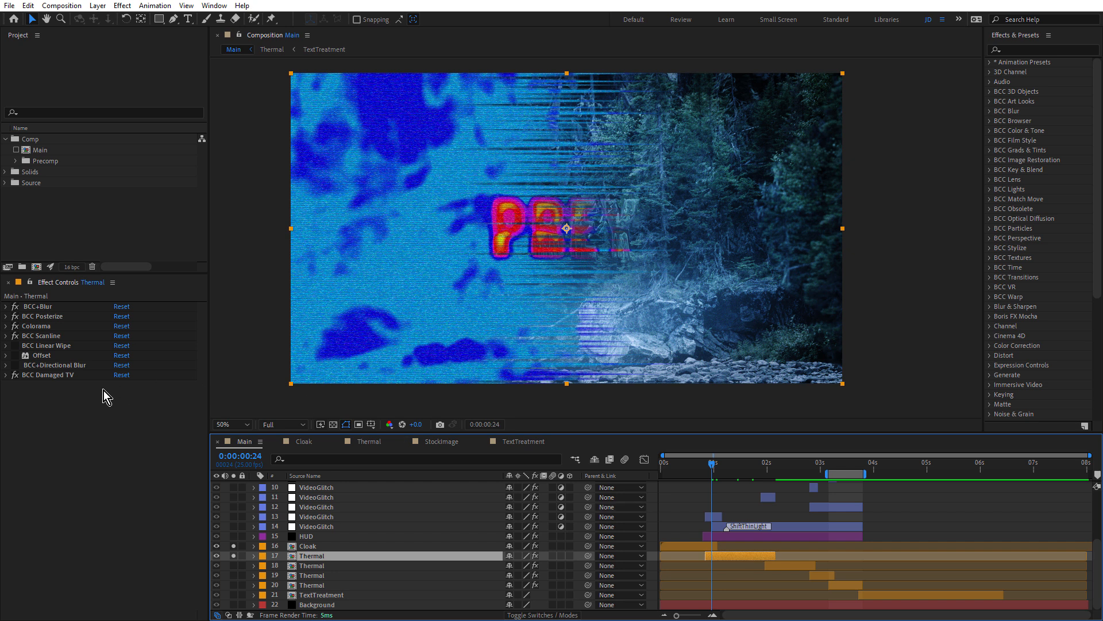
pyautogui.click(42, 355)
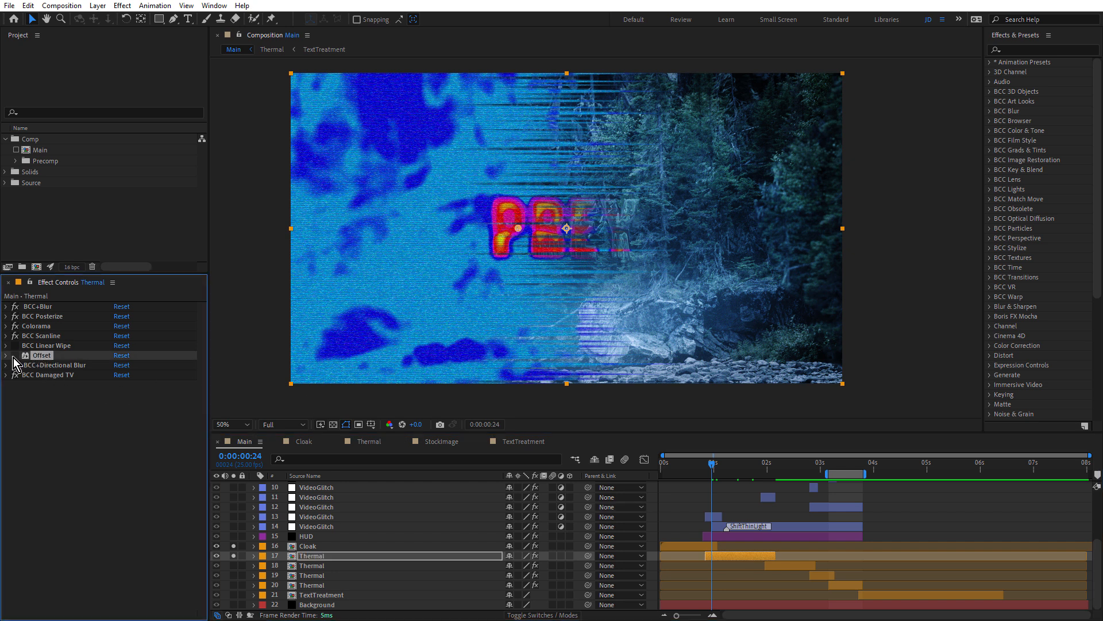
pyautogui.click(15, 355)
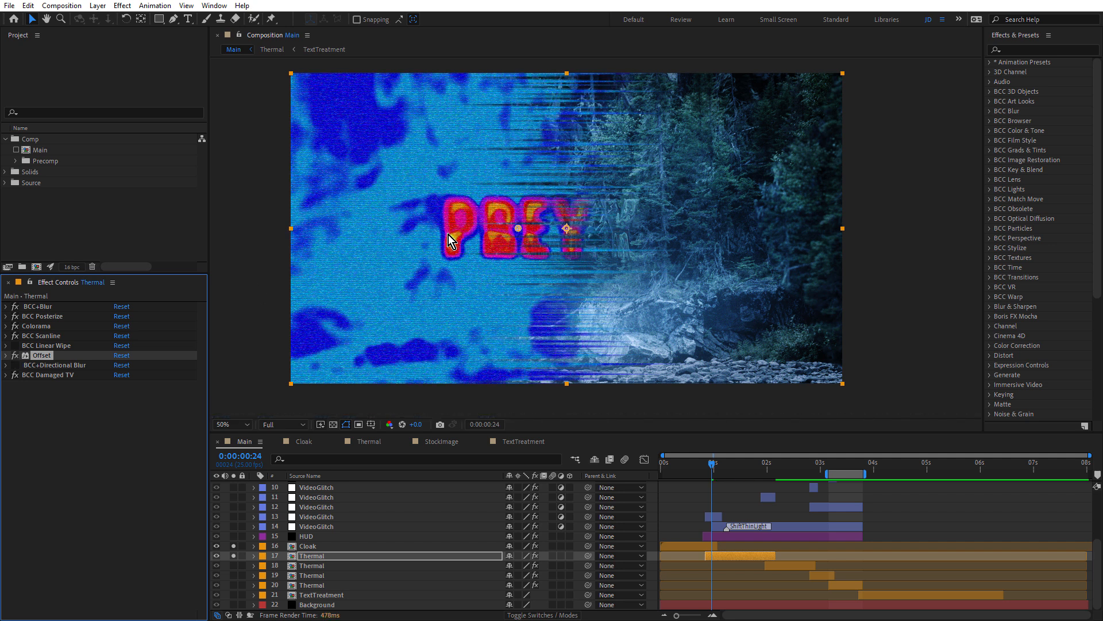
pyautogui.click(233, 546)
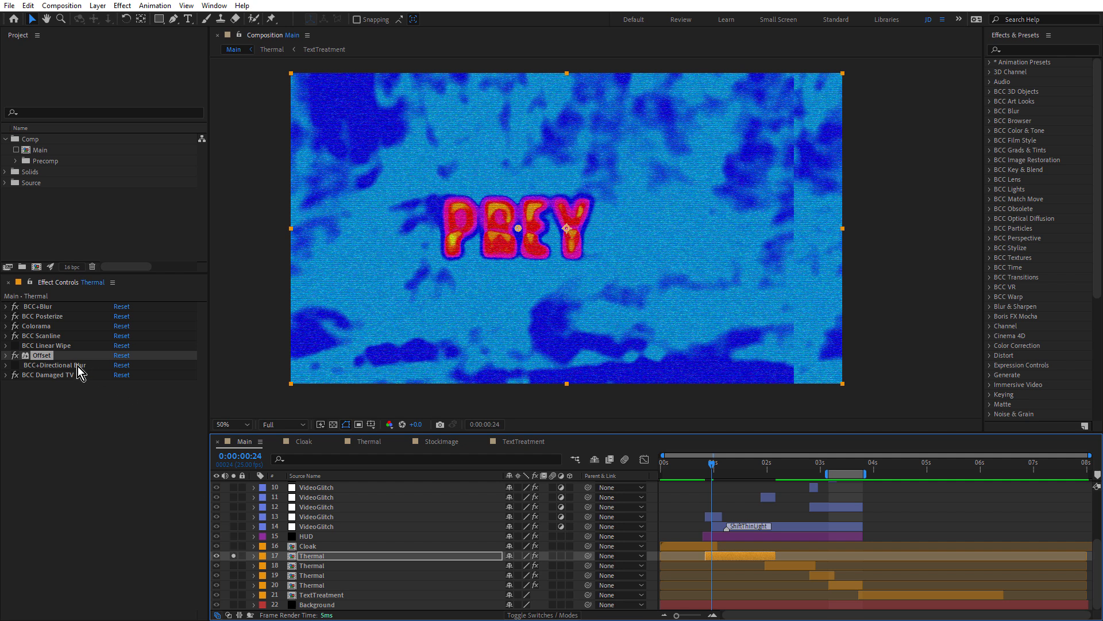
# Inspect the Offset effect's Shift Center To setting, then expand and turn on BCC+Directional Blur on the first Thermal layer.
pyautogui.click(6, 356)
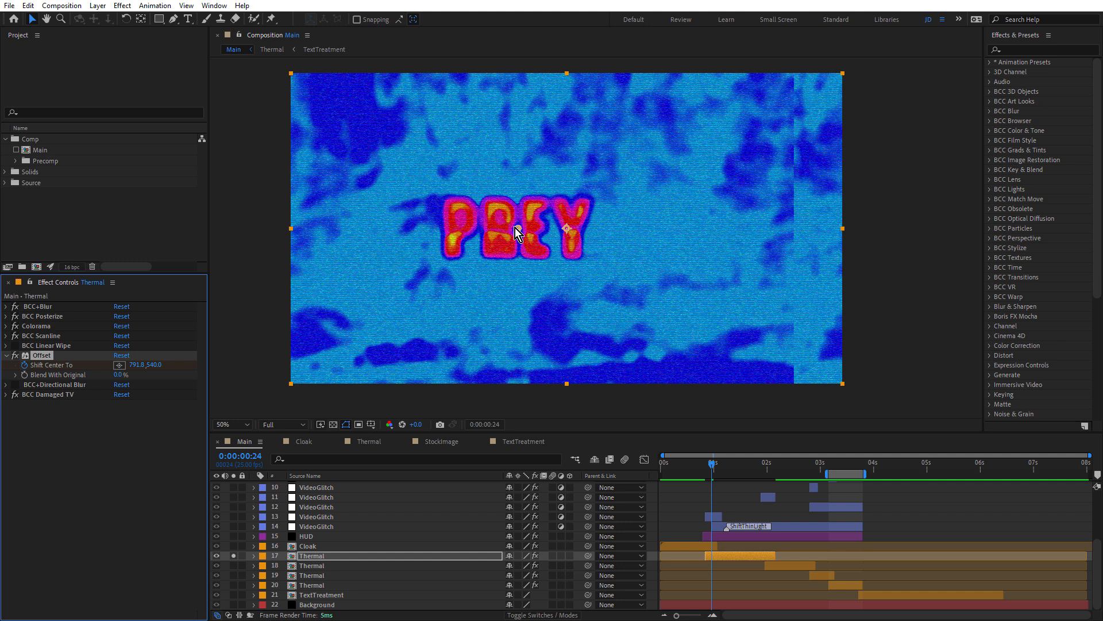
pyautogui.moveTo(519, 229)
pyautogui.mouseDown()
pyautogui.moveTo(495, 230)
pyautogui.moveTo(546, 235)
pyautogui.moveTo(508, 231)
pyautogui.moveTo(544, 229)
pyautogui.moveTo(519, 229)
pyautogui.mouseUp()
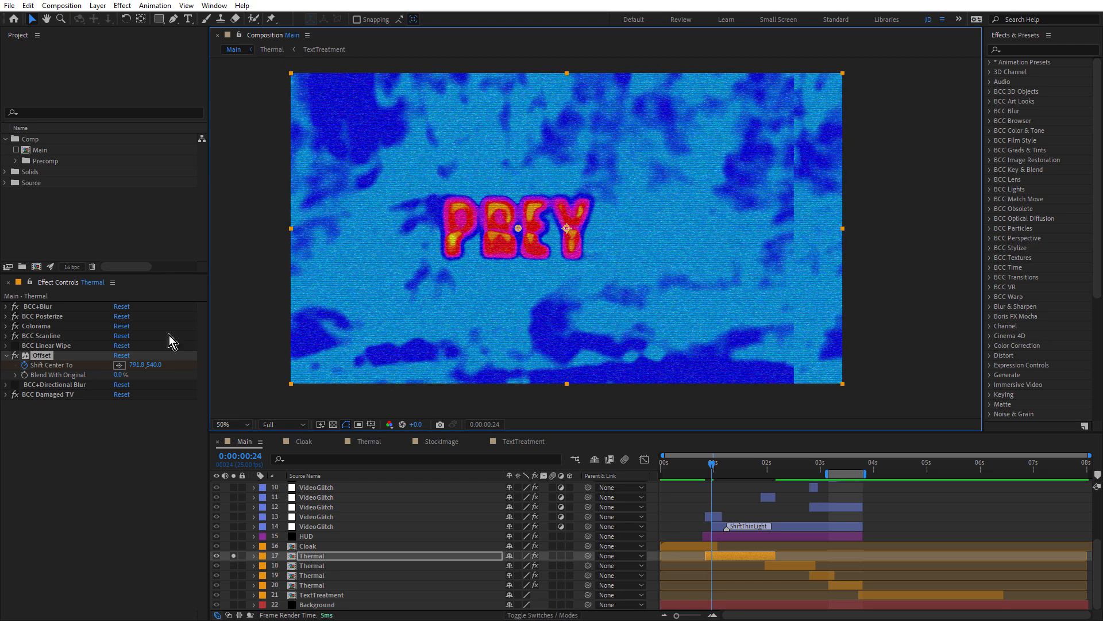
pyautogui.click(7, 394)
pyautogui.click(6, 384)
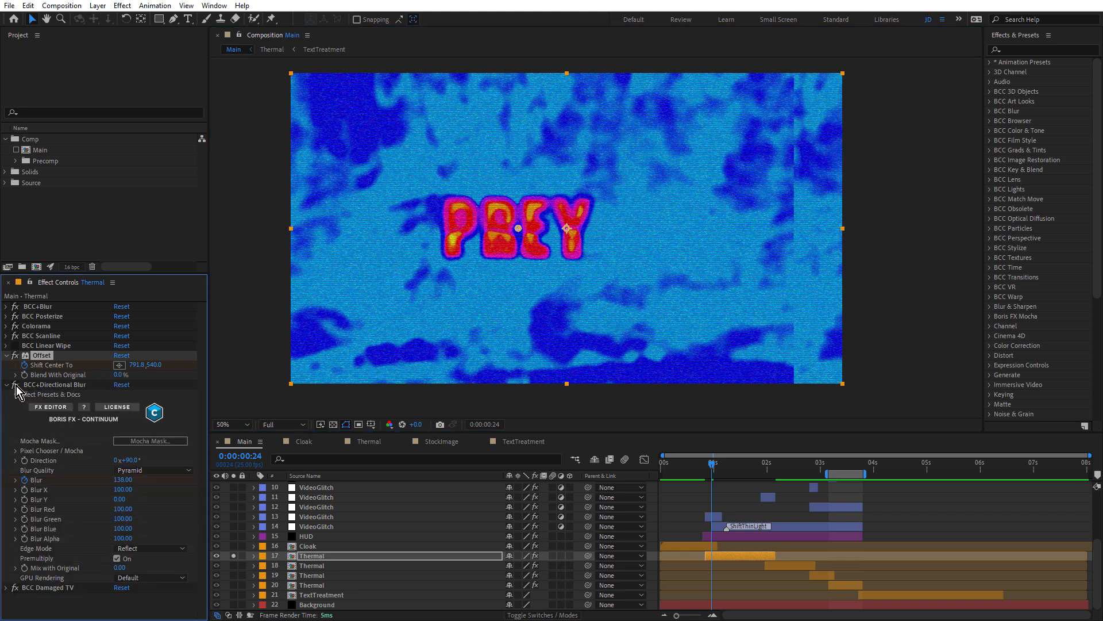
pyautogui.click(15, 385)
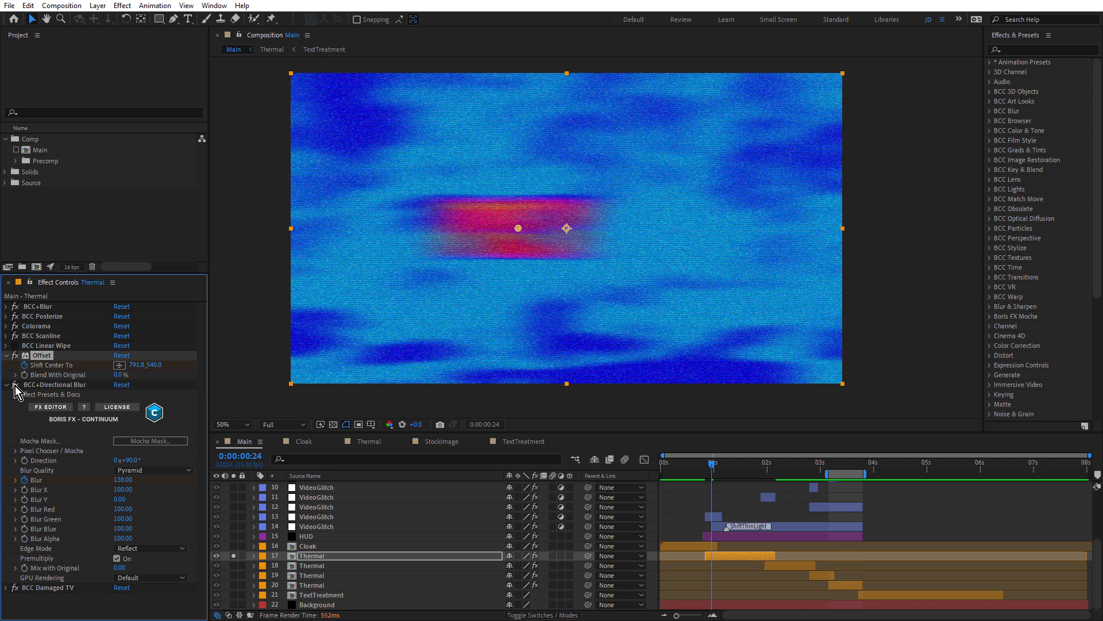
# Reveal the first Thermal layer's keyframes, scrub through the offset and blur animation to 0:00:01:01, and collapse BCC+Directional Blur.
pyautogui.click(746, 557)
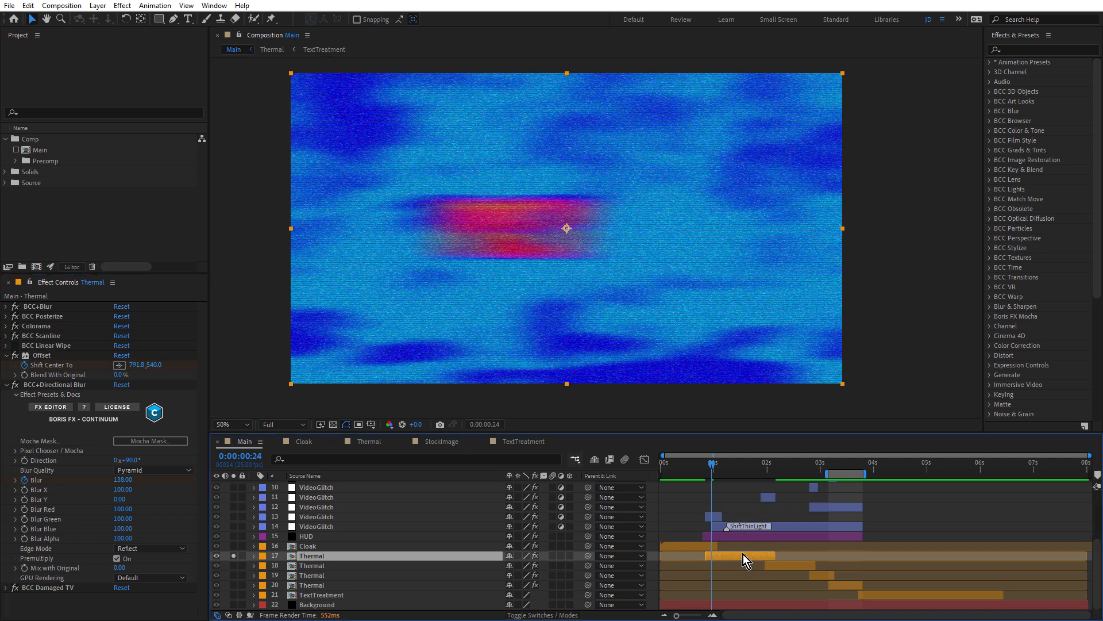
pyautogui.press('u')
pyautogui.press('space')
pyautogui.moveTo(743, 541); pyautogui.dragTo(735, 464)
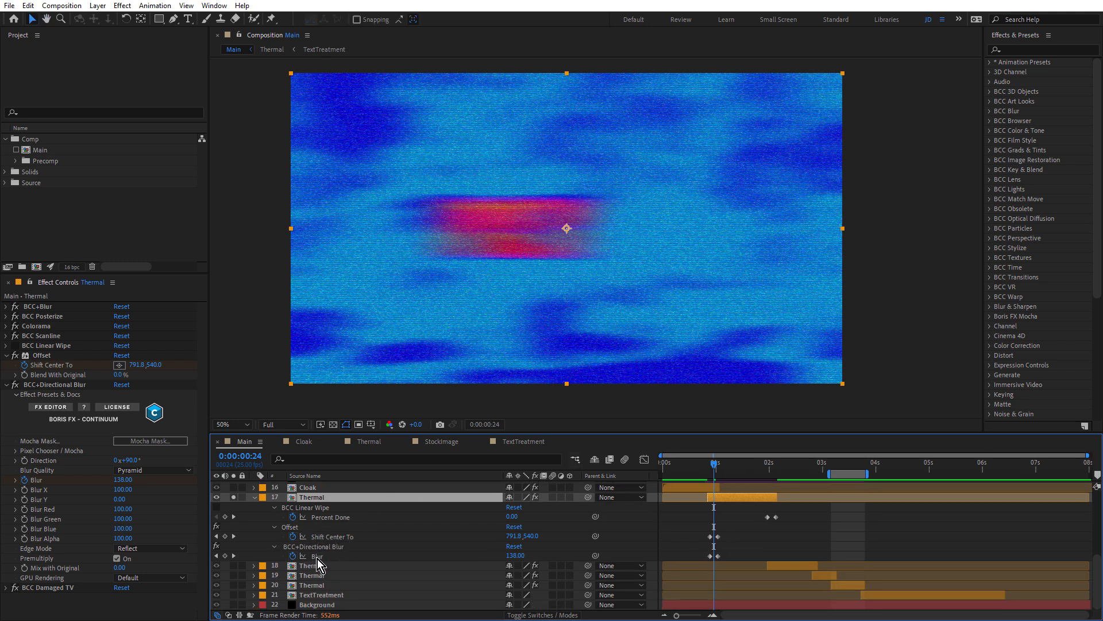
pyautogui.moveTo(711, 468); pyautogui.dragTo(718, 476)
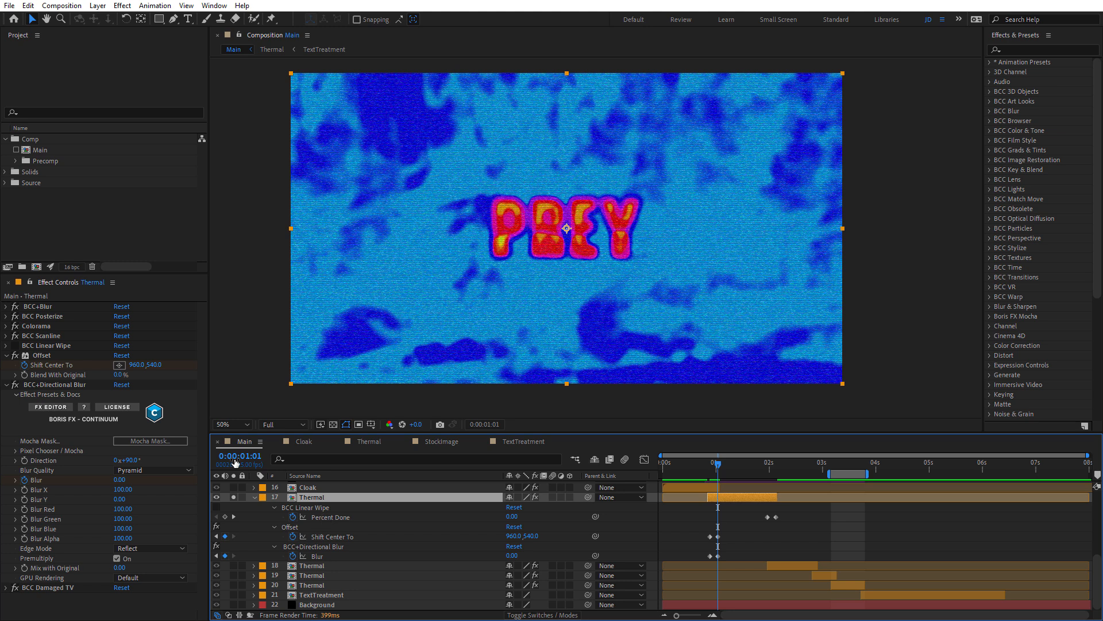
pyautogui.click(7, 385)
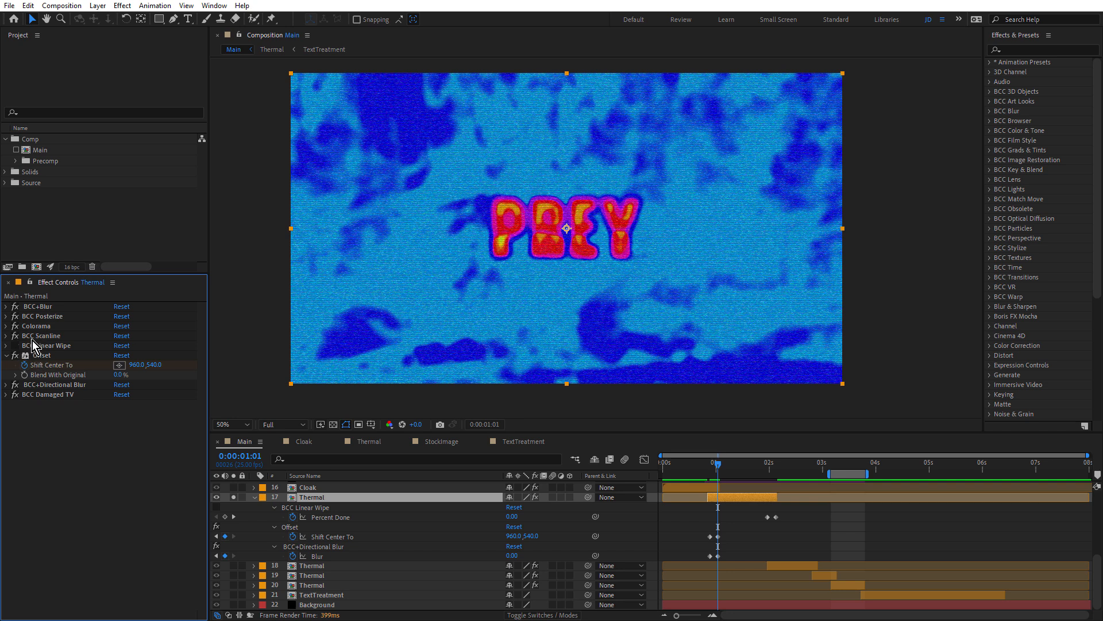
# Move BCC Linear Wipe below BCC Damaged TV on the first Thermal layer, turn it on, and scrub to 0:00:02:03.
pyautogui.moveTo(46, 349); pyautogui.dragTo(51, 408)
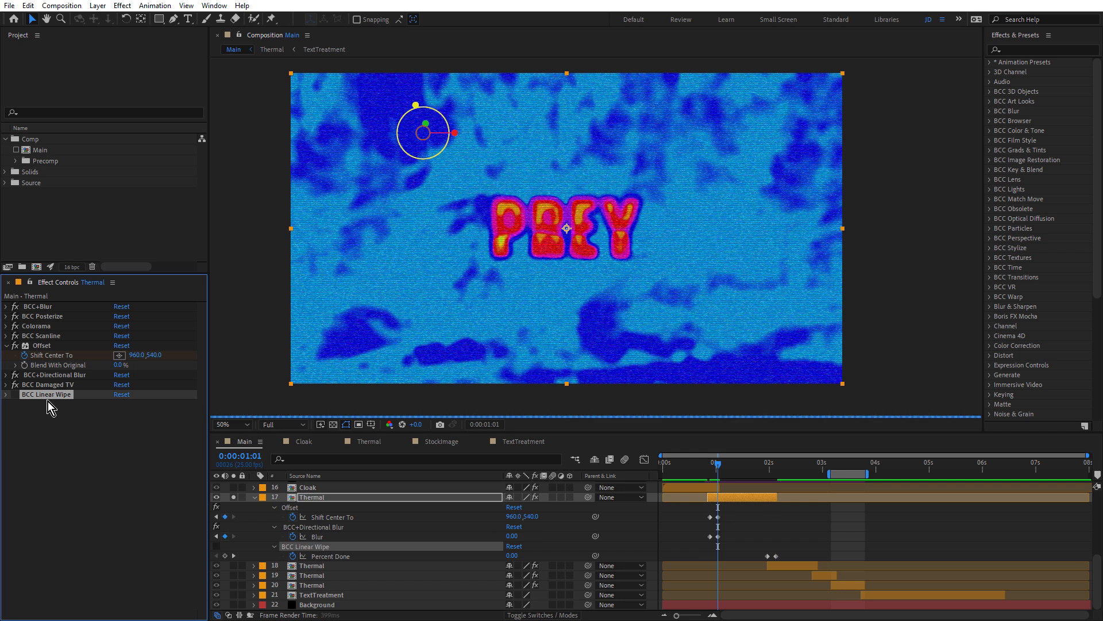
pyautogui.click(16, 394)
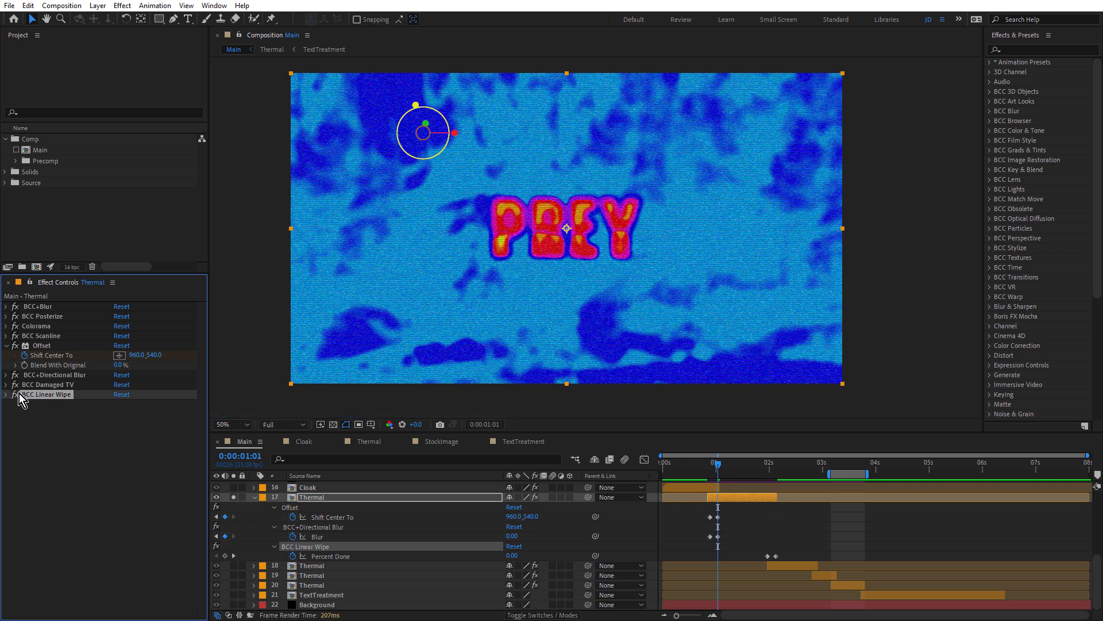
pyautogui.moveTo(753, 474); pyautogui.dragTo(777, 480)
# Select and solo the second Thermal layer, and scrub the wipe transition between 0:00:02:01 and 0:00:02:03.
pyautogui.click(785, 566)
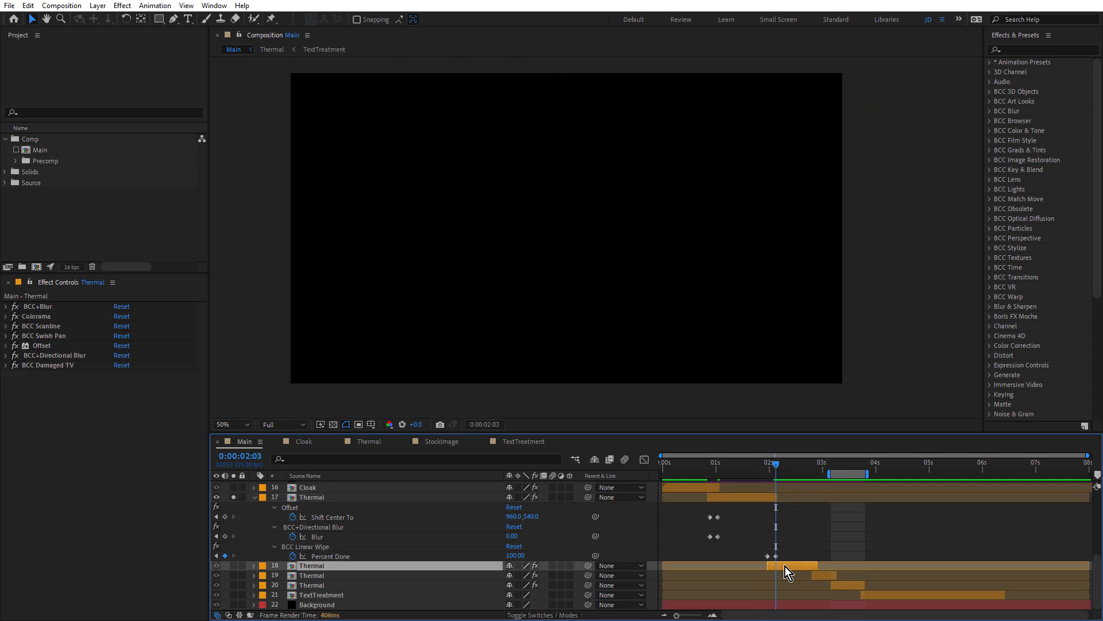
pyautogui.click(234, 566)
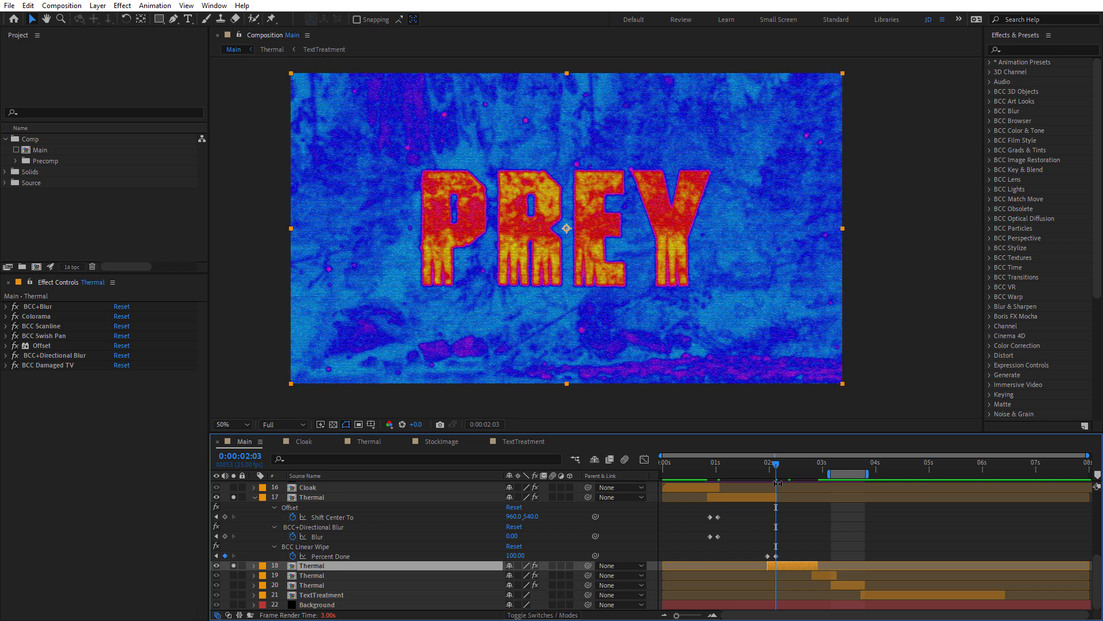
pyautogui.click(771, 470)
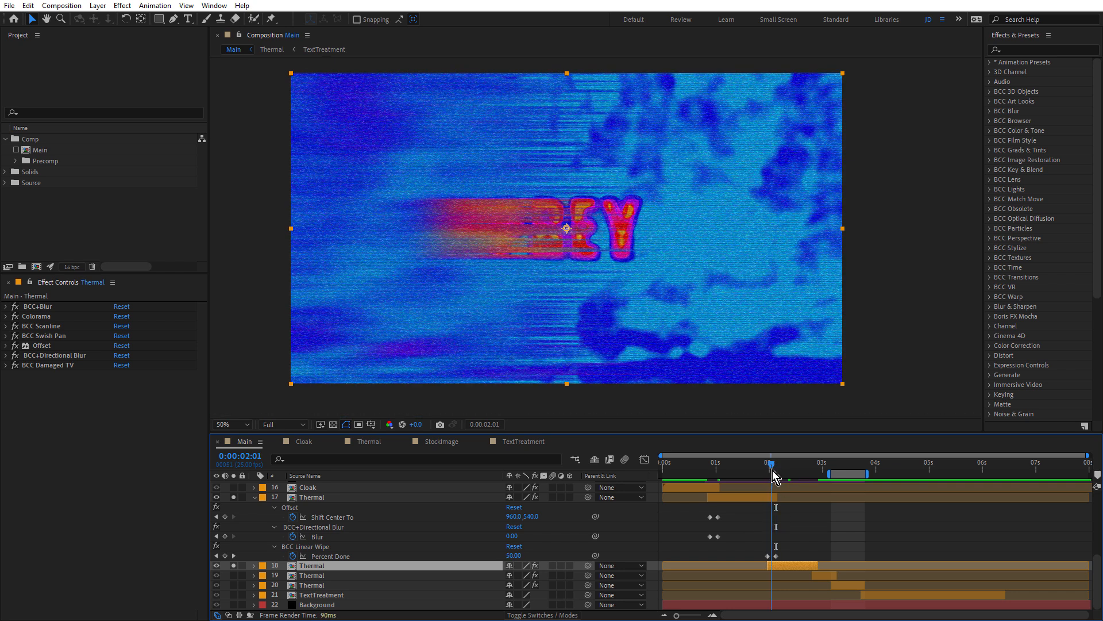
pyautogui.moveTo(773, 471); pyautogui.dragTo(774, 475)
pyautogui.click(774, 475)
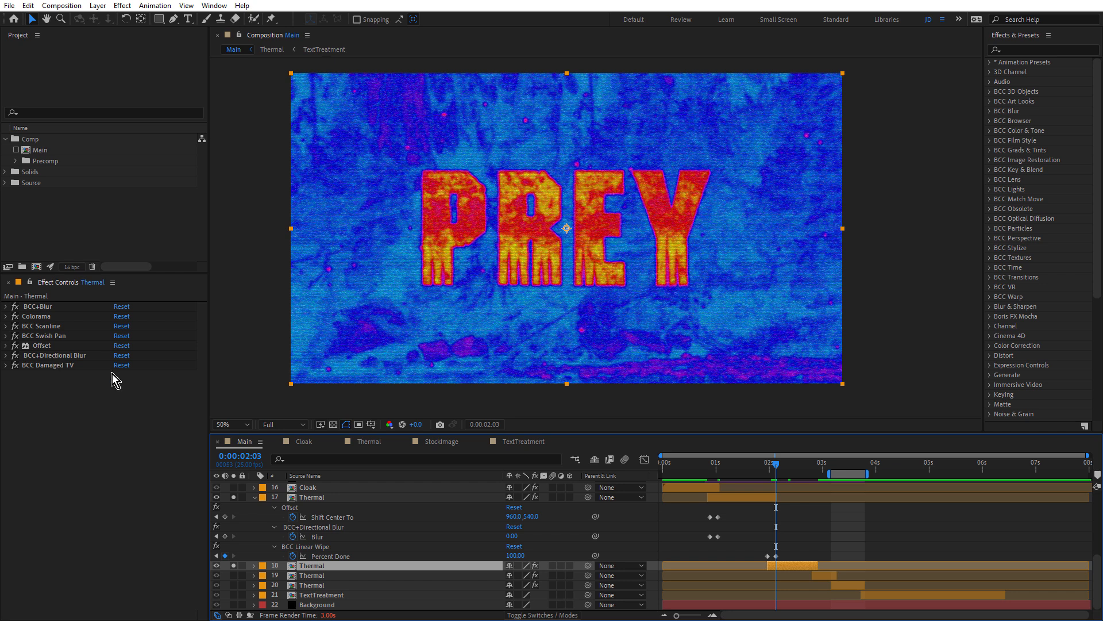
# Go to 0:00:02:22 and inspect the second Thermal layer's BCC Swish Pan settings, including the Pan Direction options.
pyautogui.moveTo(809, 468); pyautogui.dragTo(816, 469)
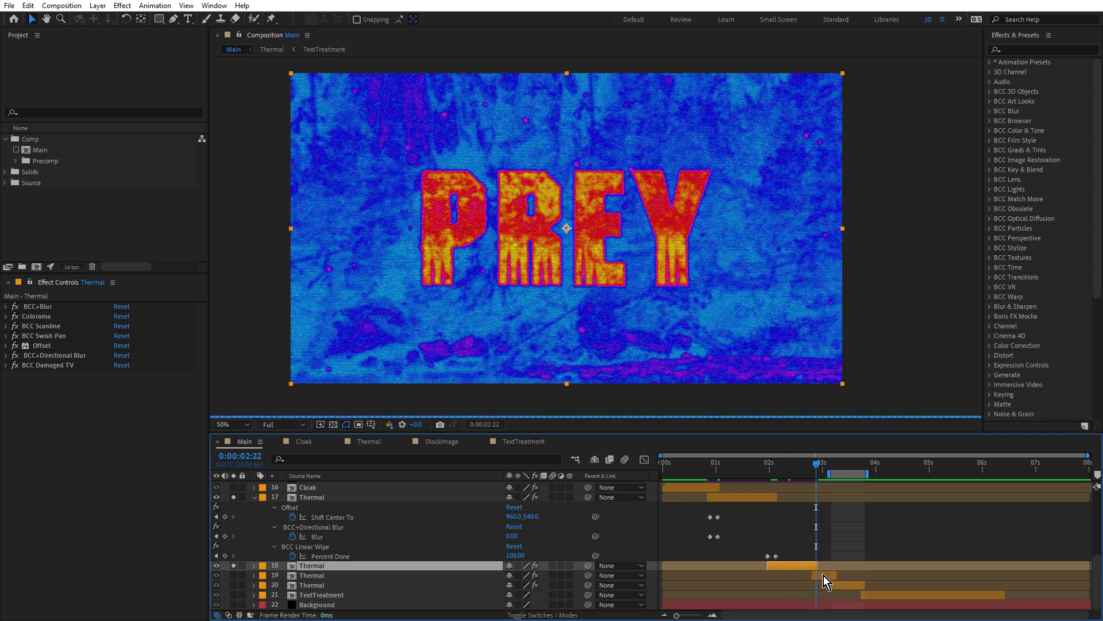
pyautogui.click(43, 335)
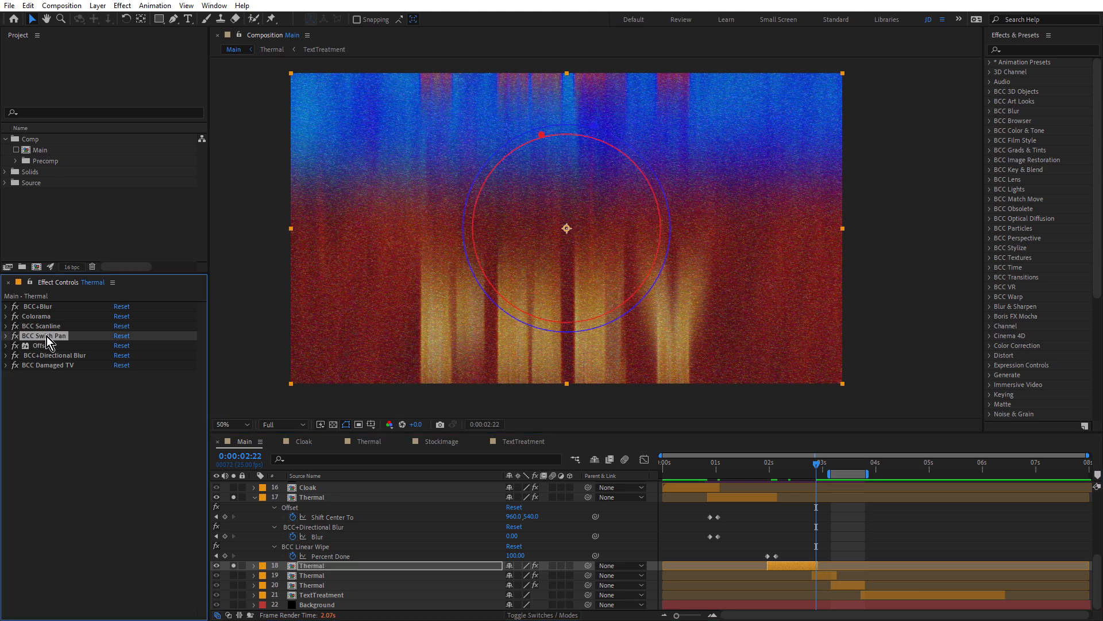
pyautogui.click(6, 336)
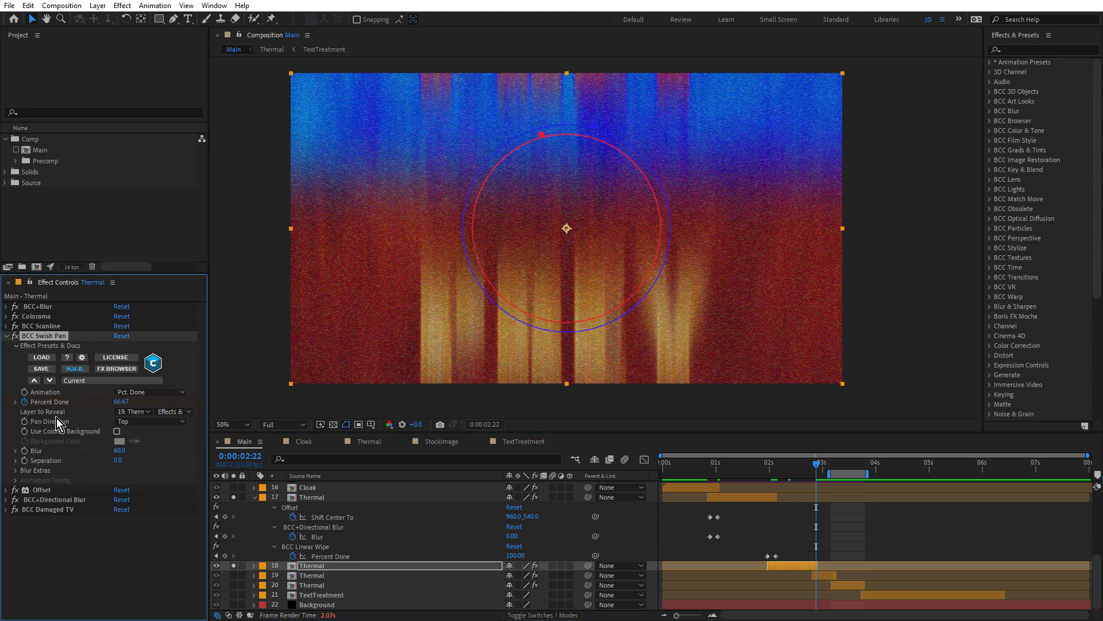
pyautogui.click(124, 421)
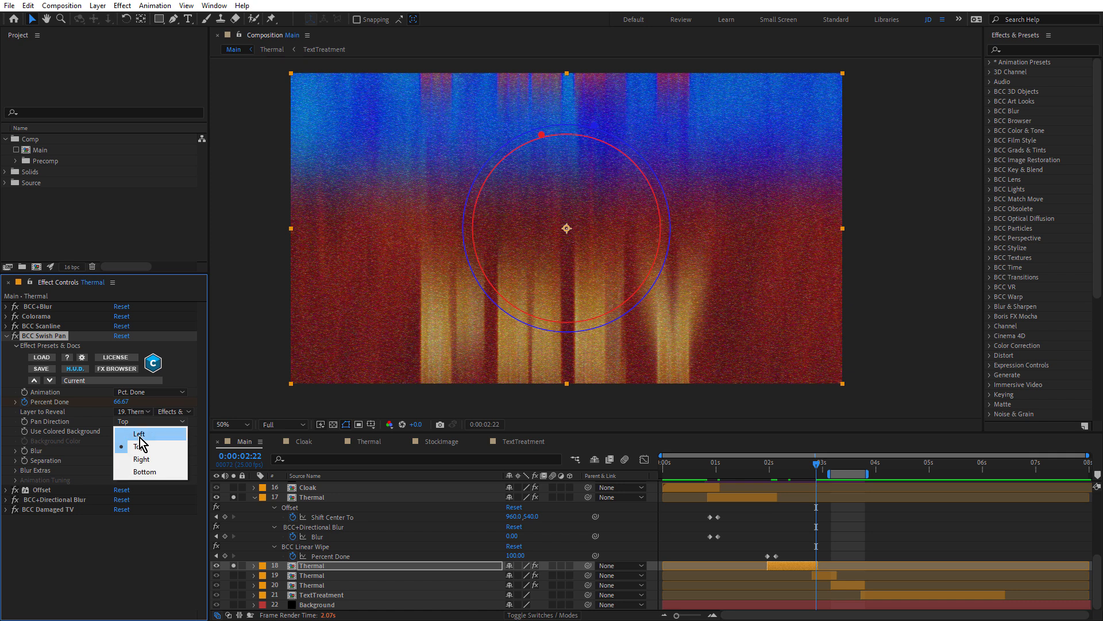
pyautogui.click(138, 484)
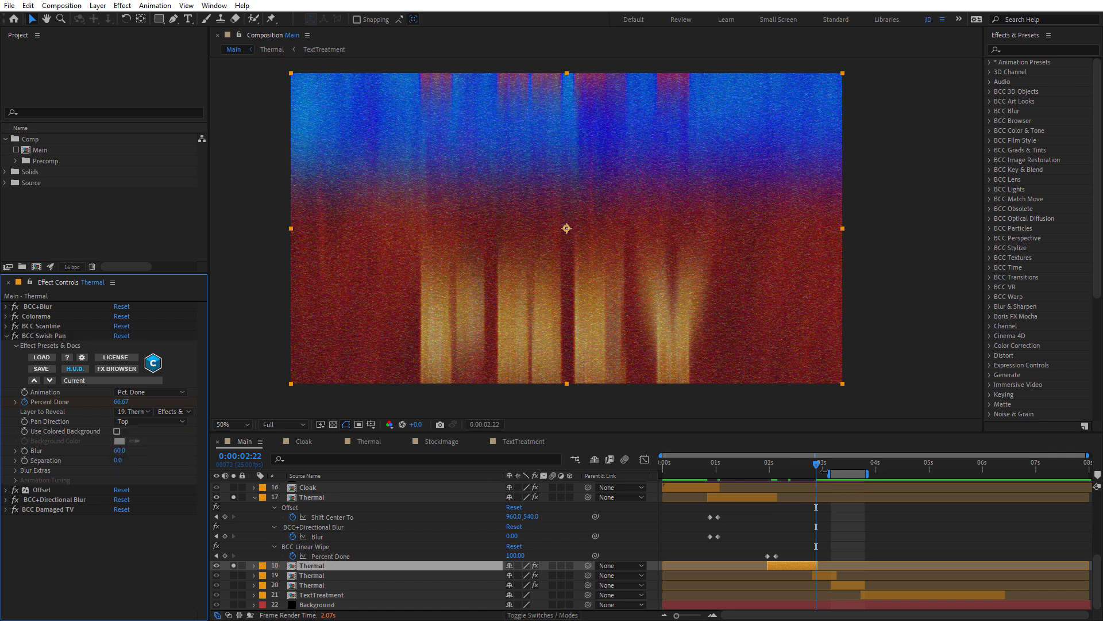
# Solo and select the third Thermal layer at 0:00:03:01, and scrub past its end to 0:00:03:08.
pyautogui.moveTo(817, 466)
pyautogui.mouseDown()
pyautogui.moveTo(805, 470)
pyautogui.moveTo(824, 470)
pyautogui.mouseUp()
pyautogui.click(233, 575)
pyautogui.click(311, 576)
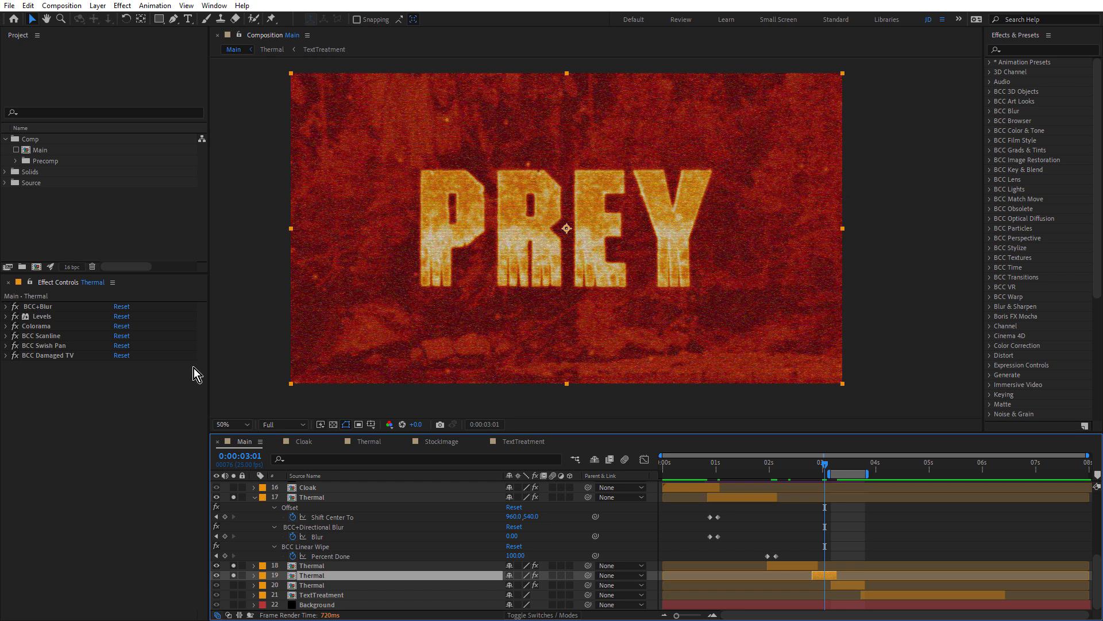
pyautogui.moveTo(824, 464); pyautogui.dragTo(839, 472)
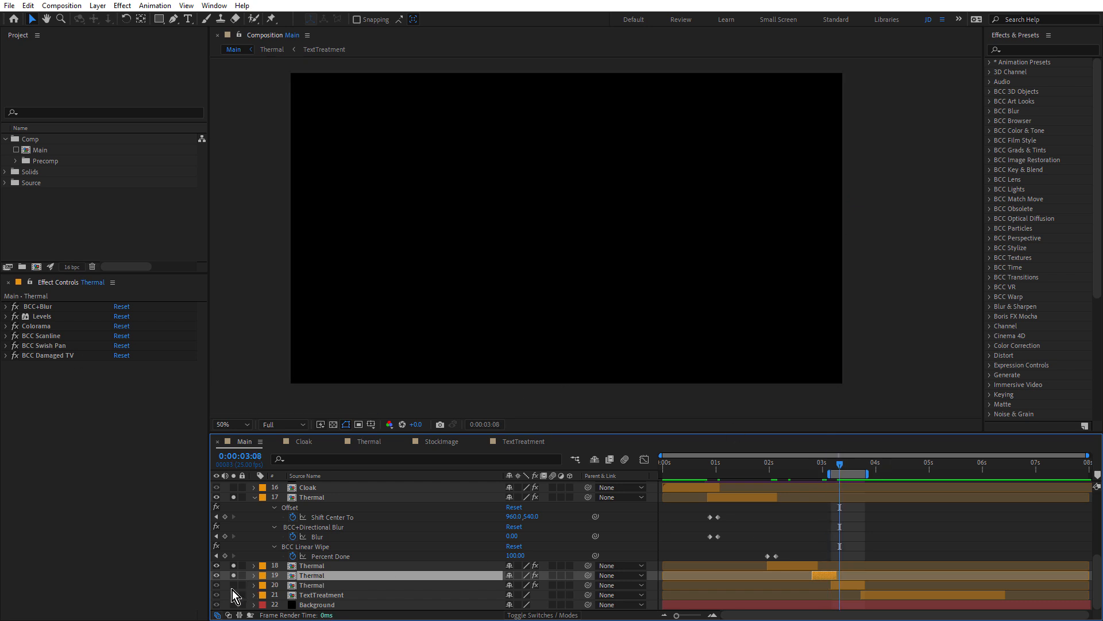
# Select and solo the fourth Thermal layer, collapse its Colorama and BCC+Video Glitch Dissolve effects, and scrub to 0:00:03:09.
pyautogui.click(309, 586)
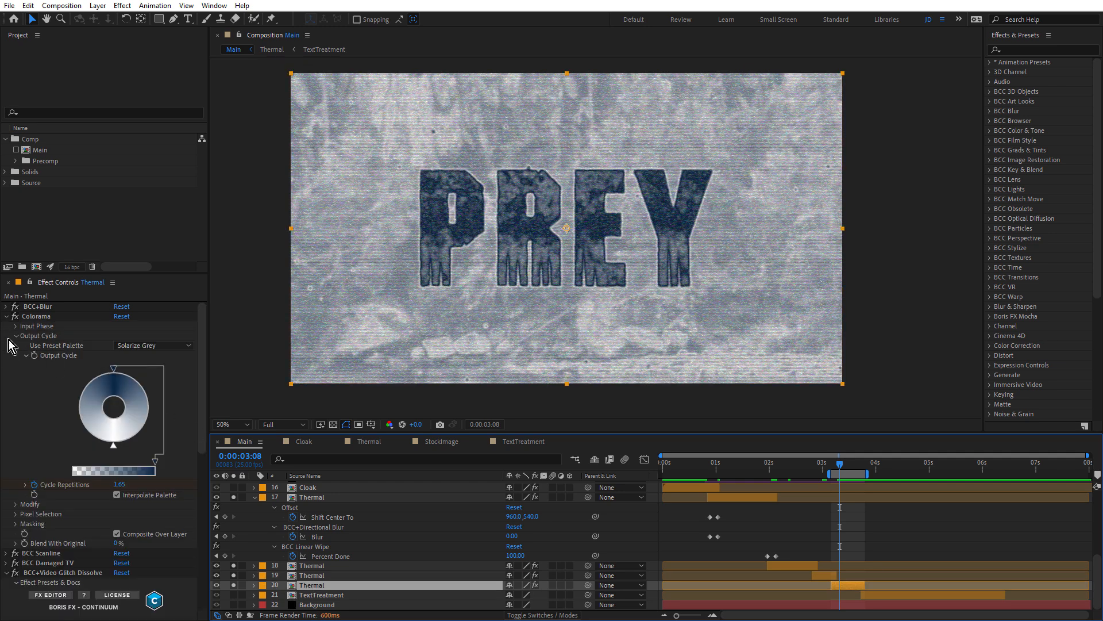
pyautogui.click(6, 317)
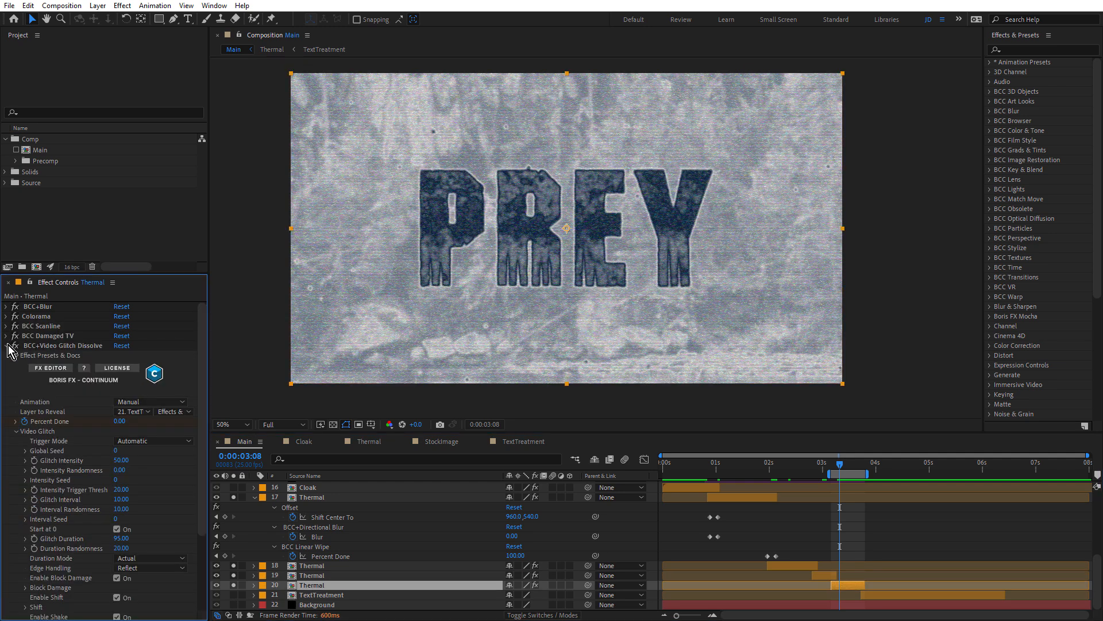
pyautogui.click(6, 345)
pyautogui.click(835, 468)
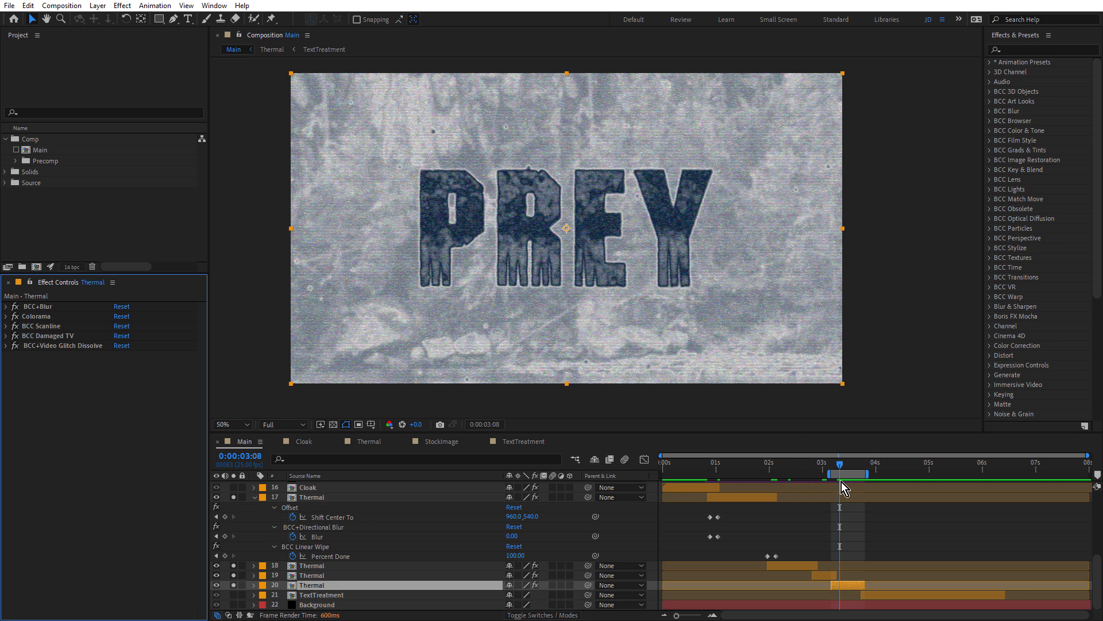
pyautogui.moveTo(837, 469); pyautogui.dragTo(842, 469)
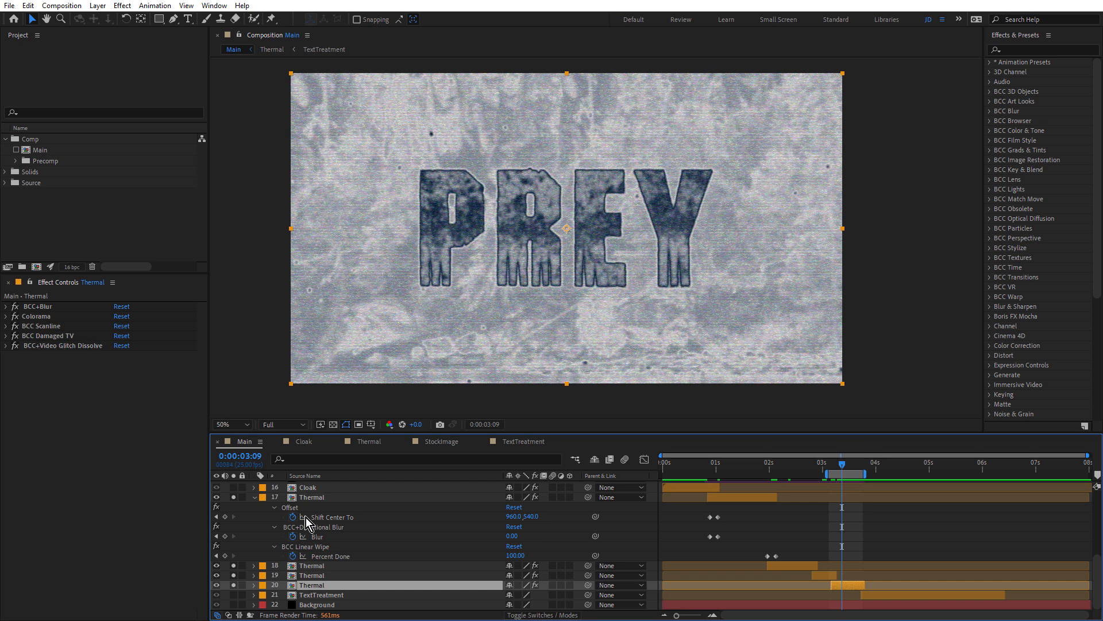
# Solo and select the TextTreatment layer, and go to the glitch dissolve at 0:00:03:19.
pyautogui.click(233, 595)
pyautogui.click(319, 596)
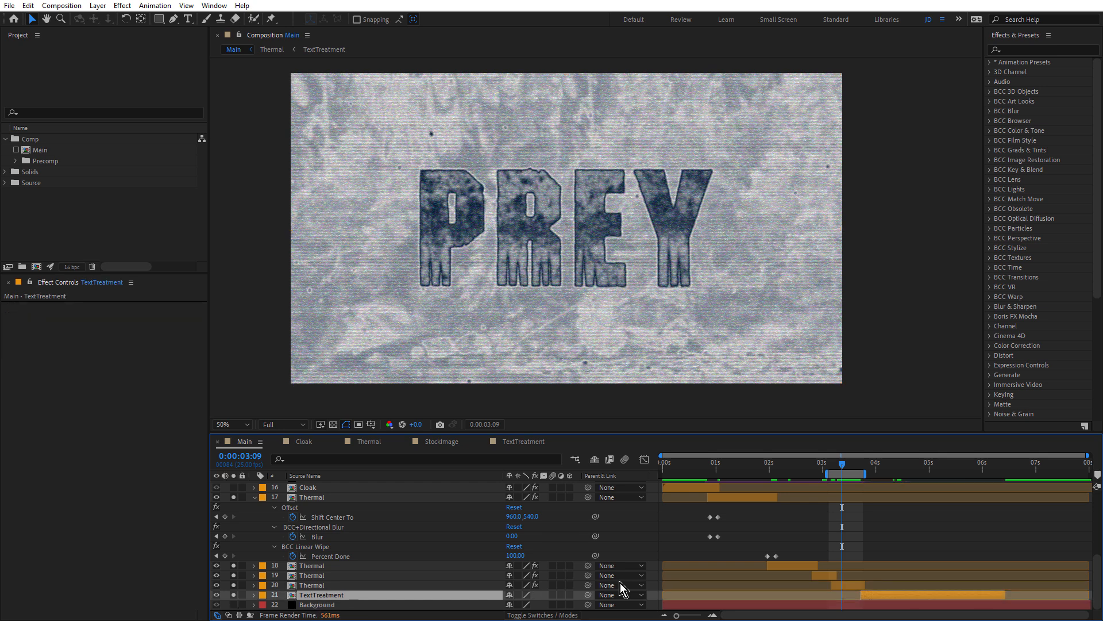
pyautogui.click(864, 467)
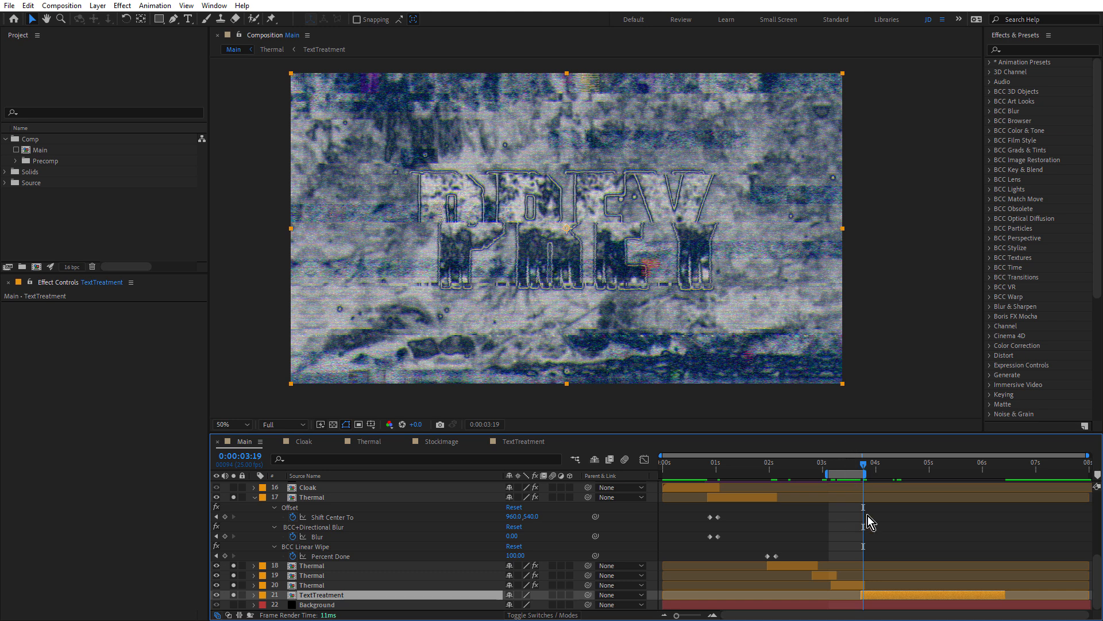
# Step frame by frame from 0:00:03:18 to 0:00:03:20 and extend the end of the fourth Thermal layer slightly.
pyautogui.scroll(3, 879, 555)
pyautogui.press('pageup')
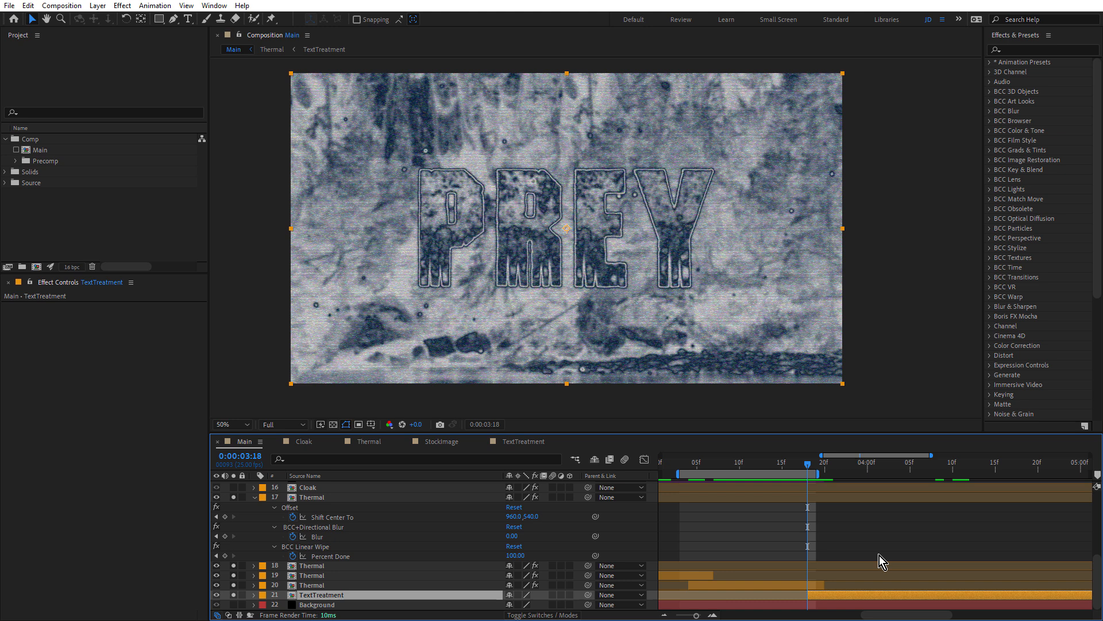
pyautogui.press('pagedown')
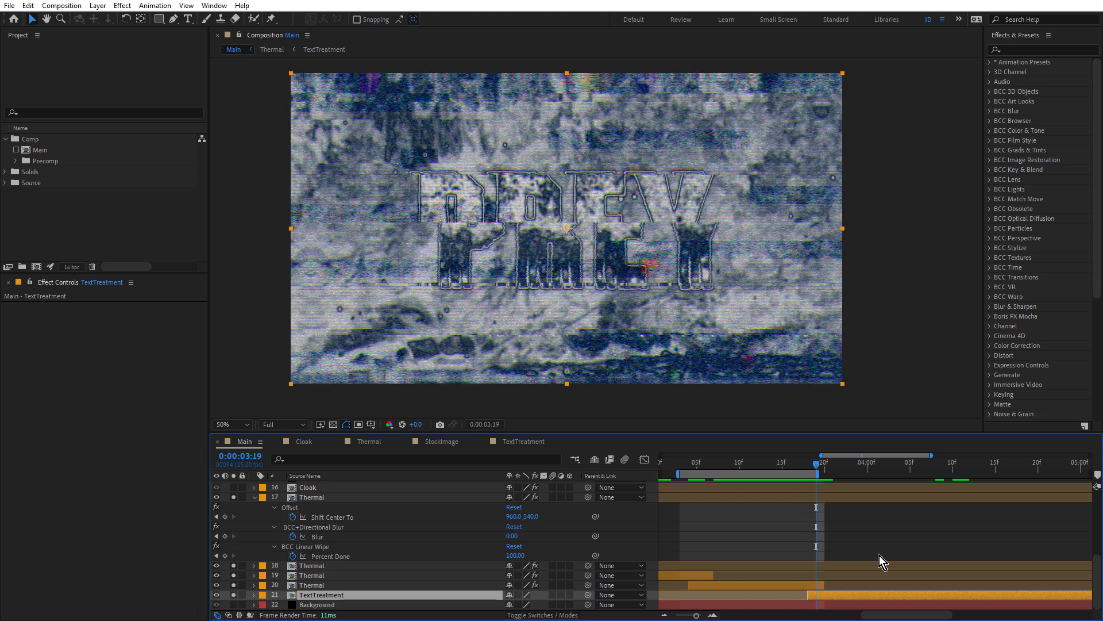
pyautogui.press('pagedown')
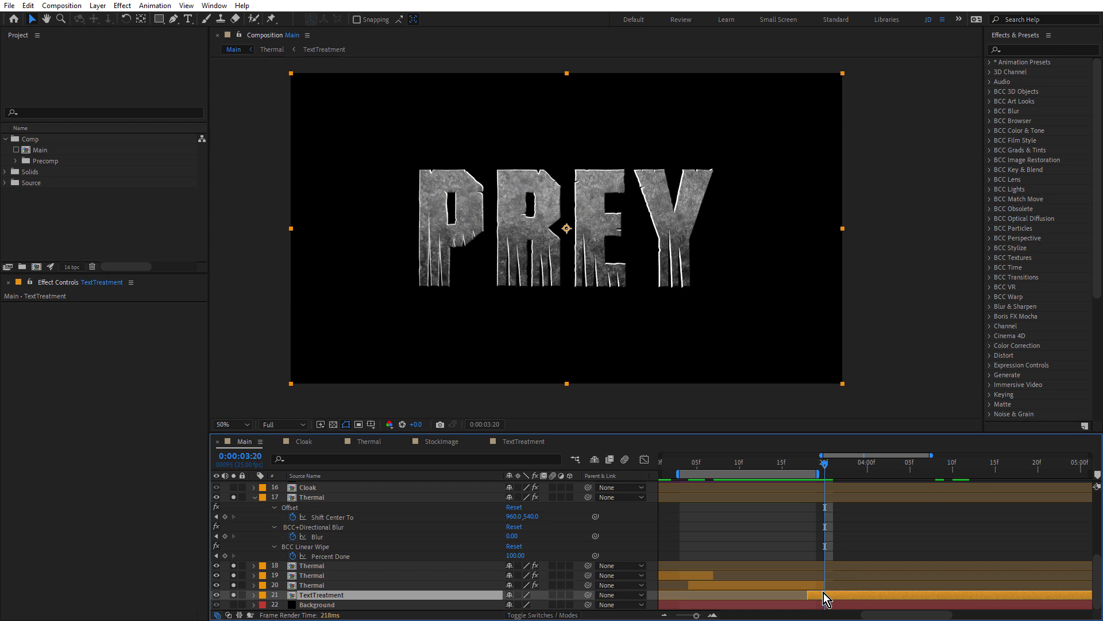
pyautogui.moveTo(827, 585); pyautogui.dragTo(834, 586)
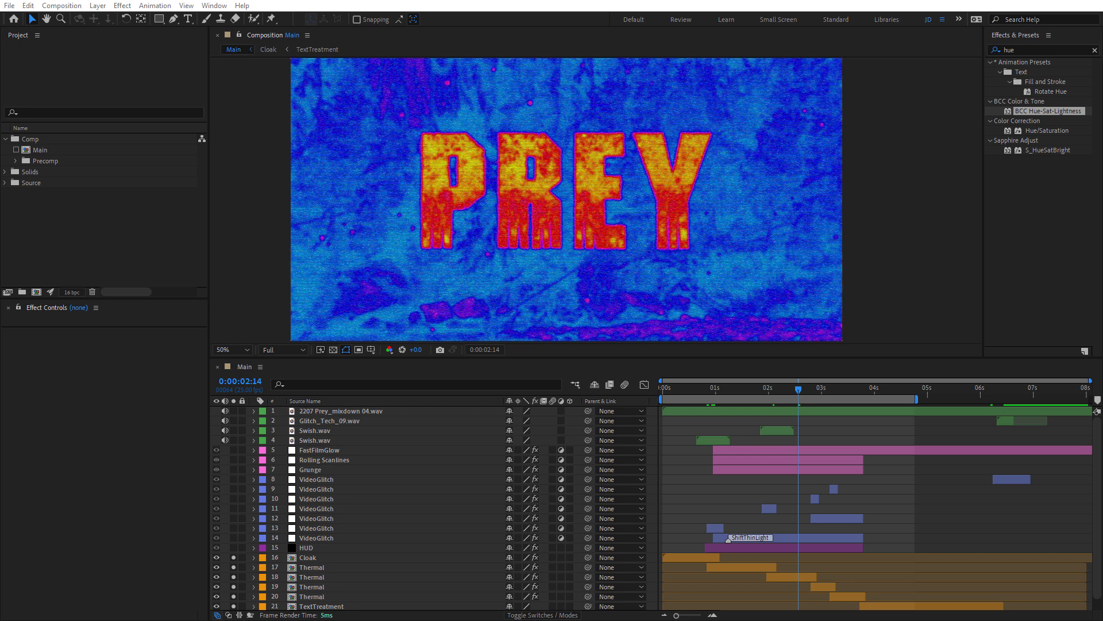
# Switch to the browser to view the "predator vision" image reference, and move its window out of view.
pyautogui.hotkey('alt', 'Tab')
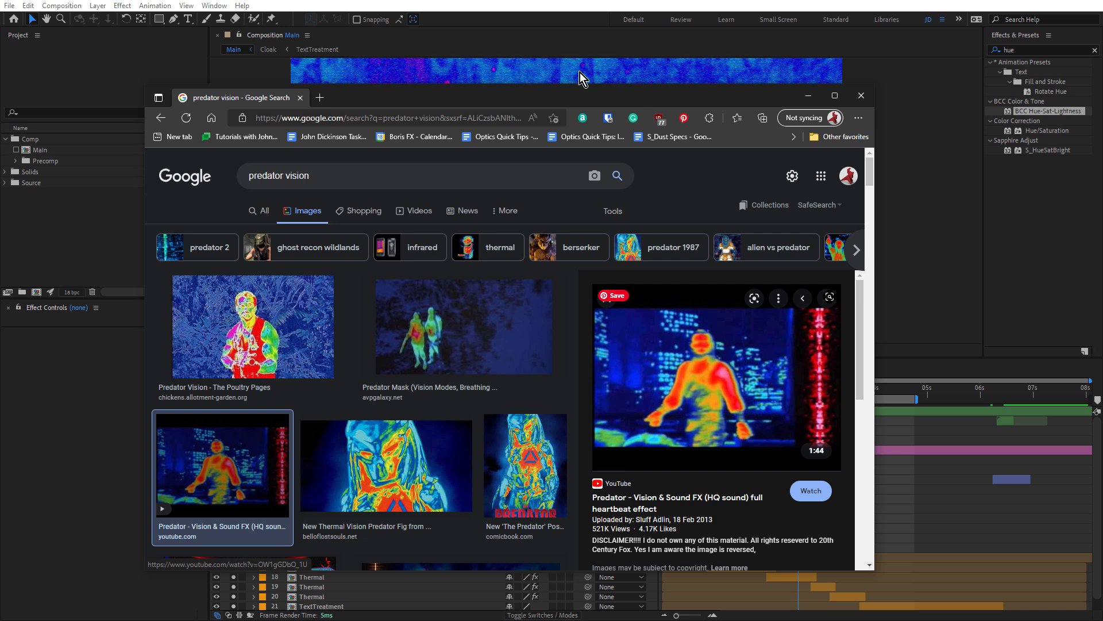
pyautogui.moveTo(525, 96); pyautogui.dragTo(1102, 166)
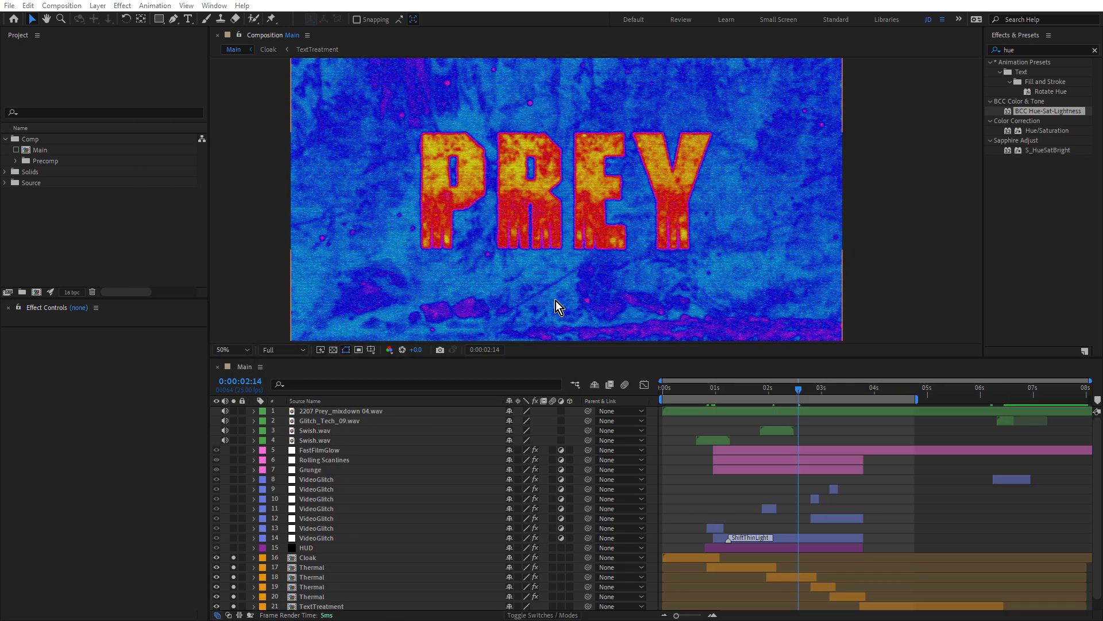
# Select and solo the HUD layer, and collapse BCC Particle Illusion to list its effects.
pyautogui.click(310, 548)
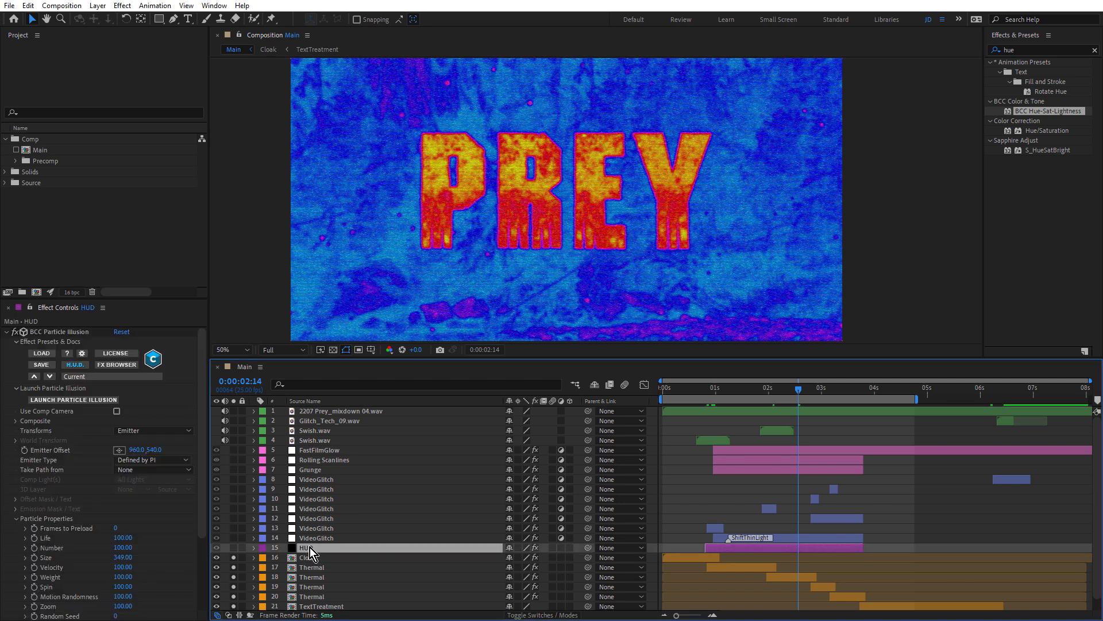
pyautogui.click(233, 549)
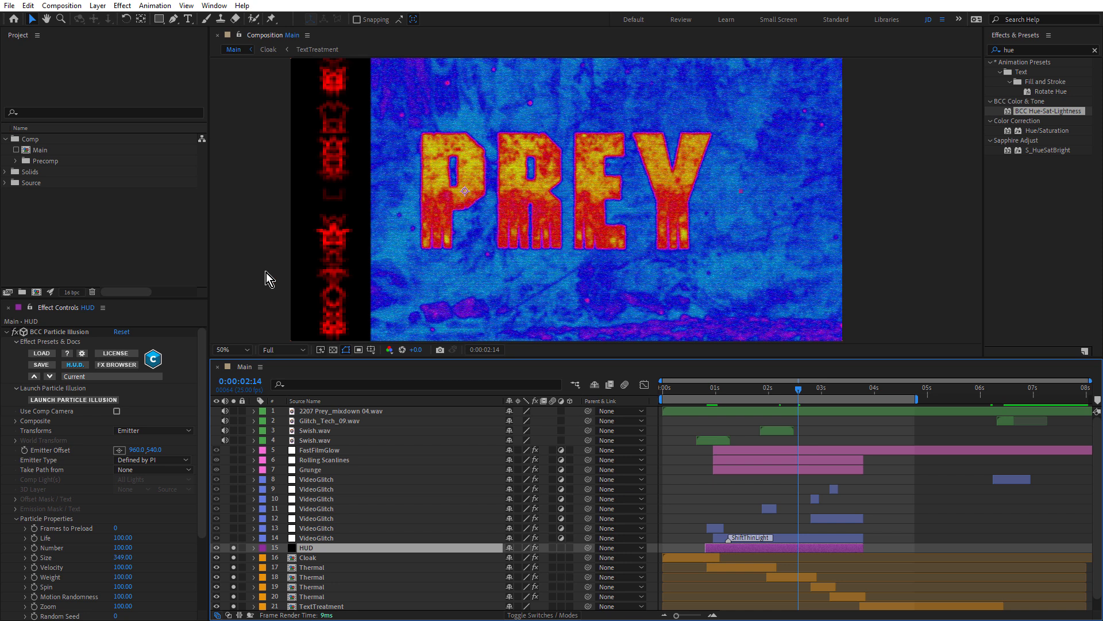
pyautogui.click(7, 332)
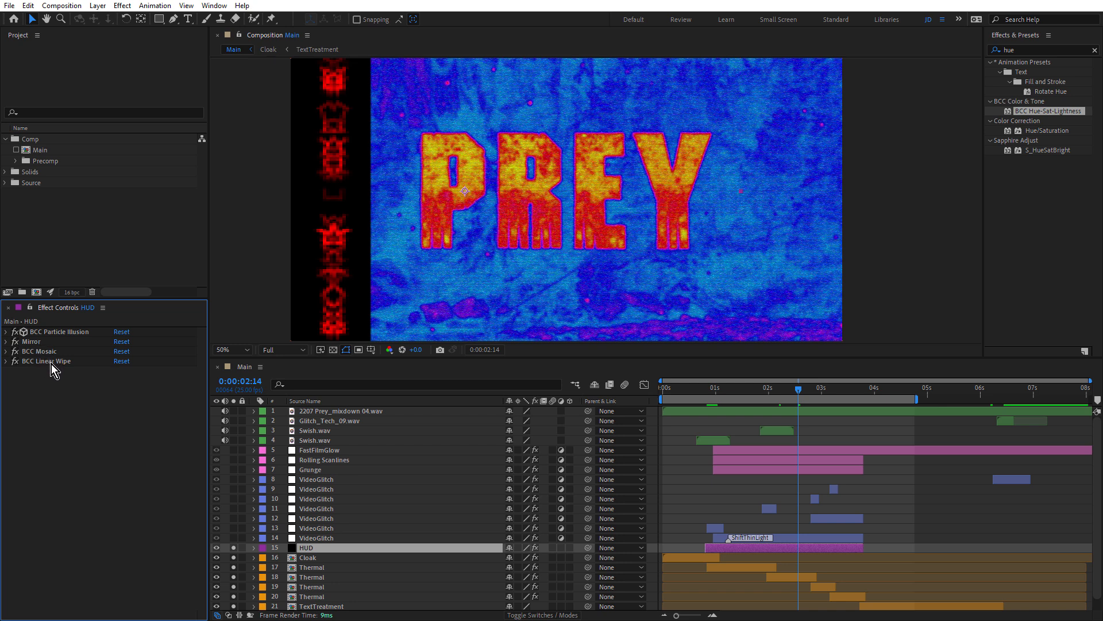
# Turn off the HUD layer's Mirror, BCC Mosaic and BCC Linear Wipe effects, and open BCC Particle Illusion in its own editor.
pyautogui.moveTo(15, 341); pyautogui.dragTo(18, 381)
pyautogui.click(57, 332)
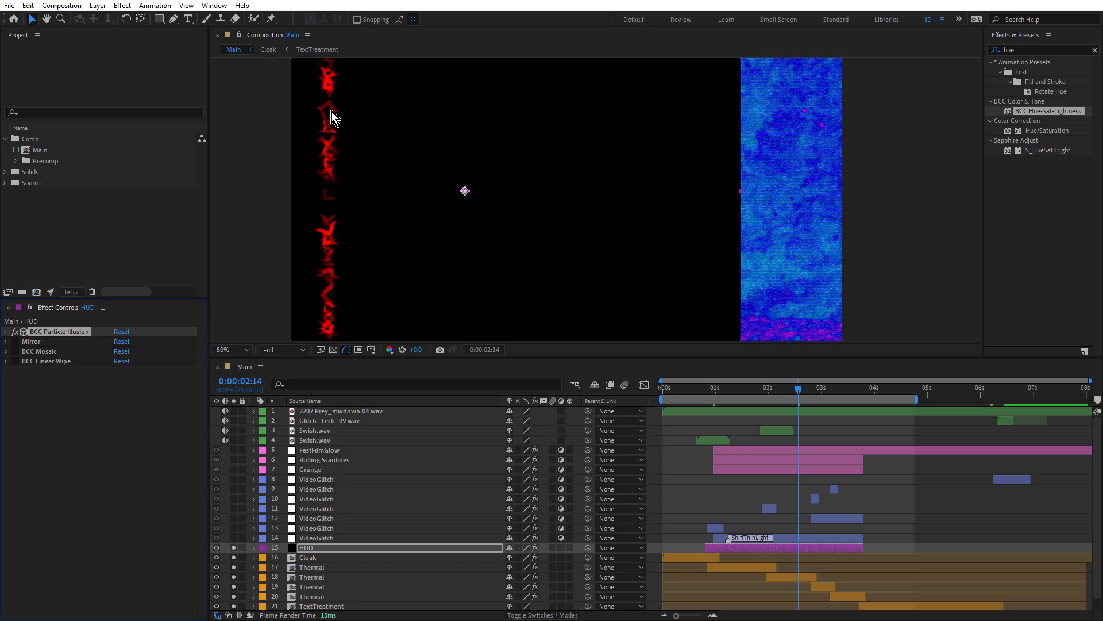
pyautogui.click(6, 332)
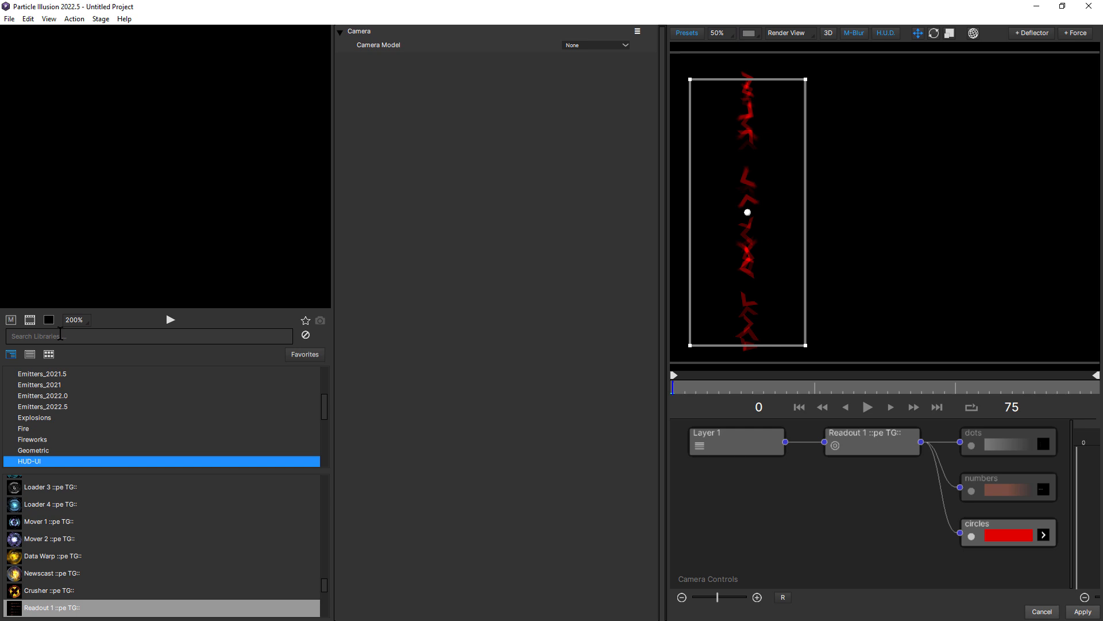
# Search the emitter library for "readout" and preview the Readout 1 emitter.
pyautogui.write('readout')
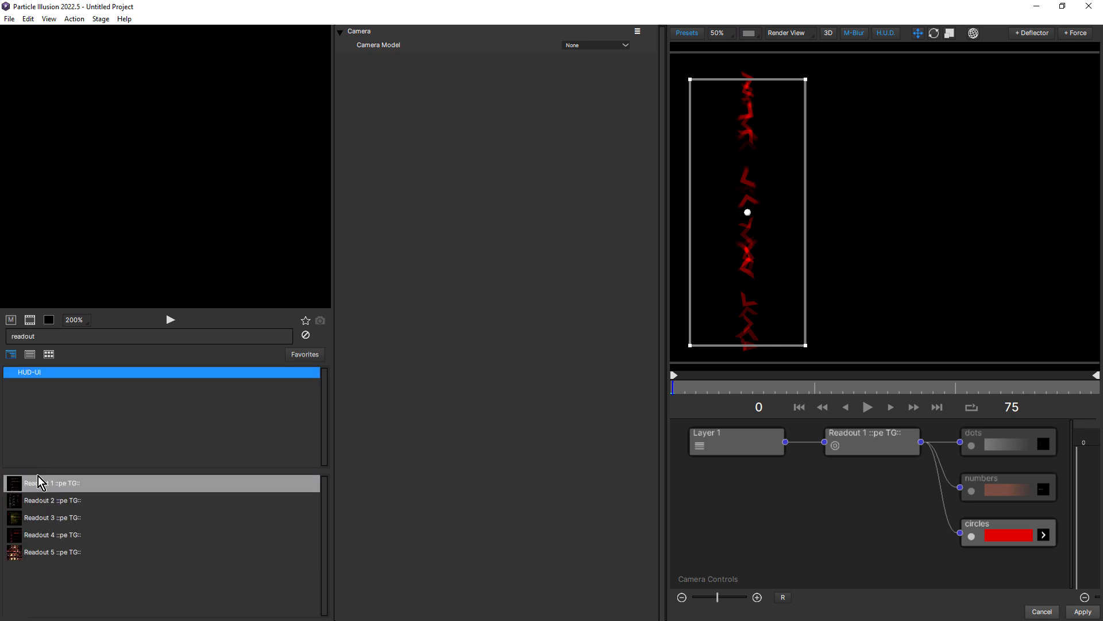
pyautogui.click(171, 320)
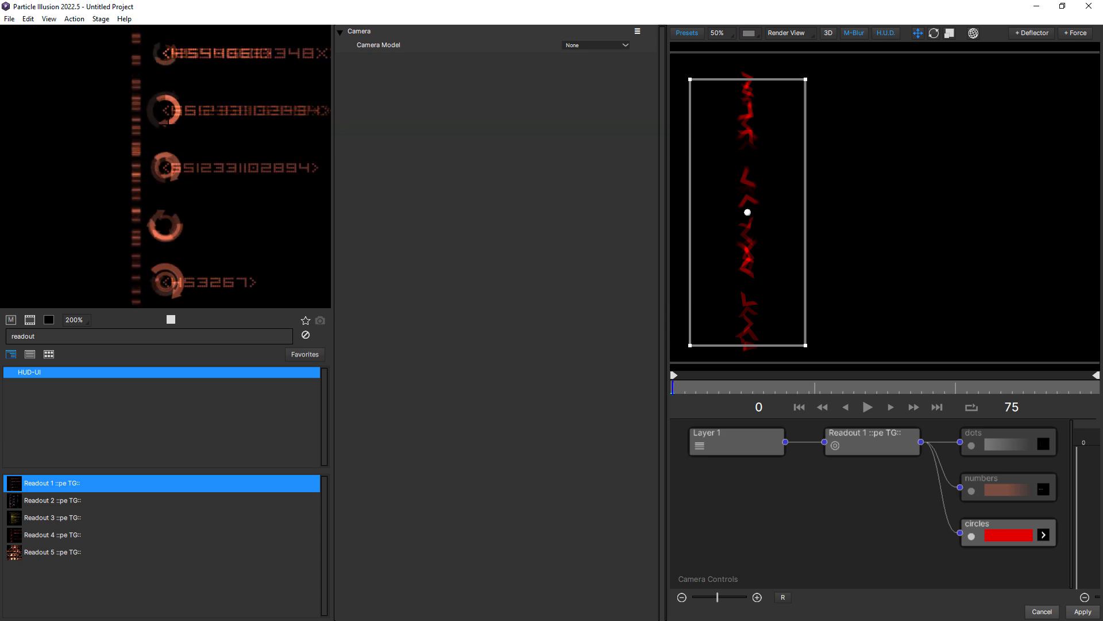
pyautogui.click(173, 318)
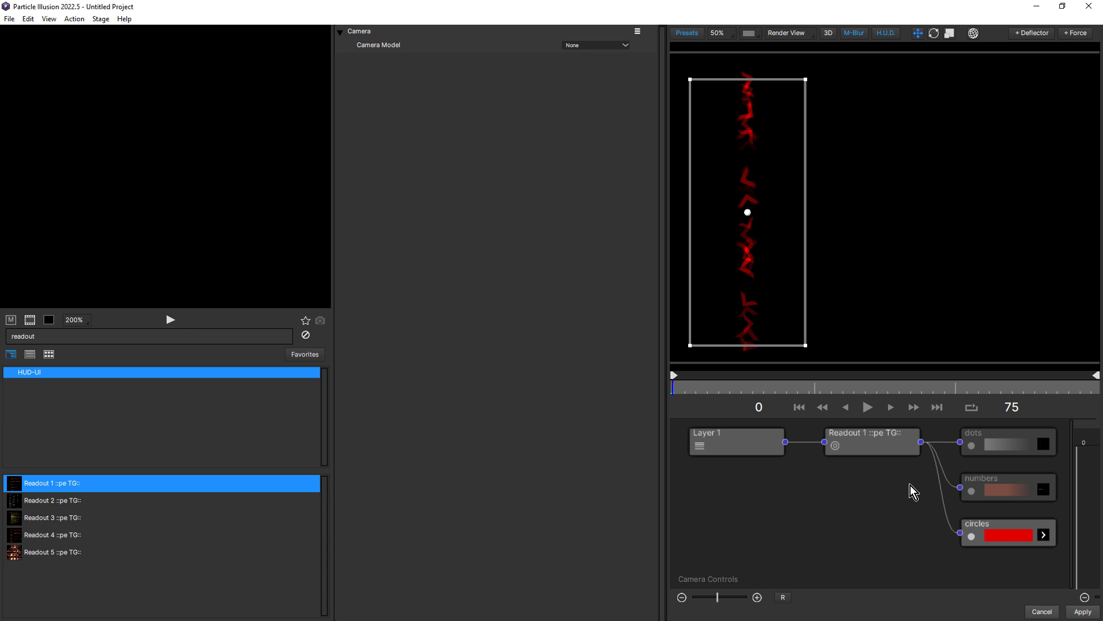
# Examine the properties of the dots and numbers particle types in the Readout 1 emitter.
pyautogui.click(997, 444)
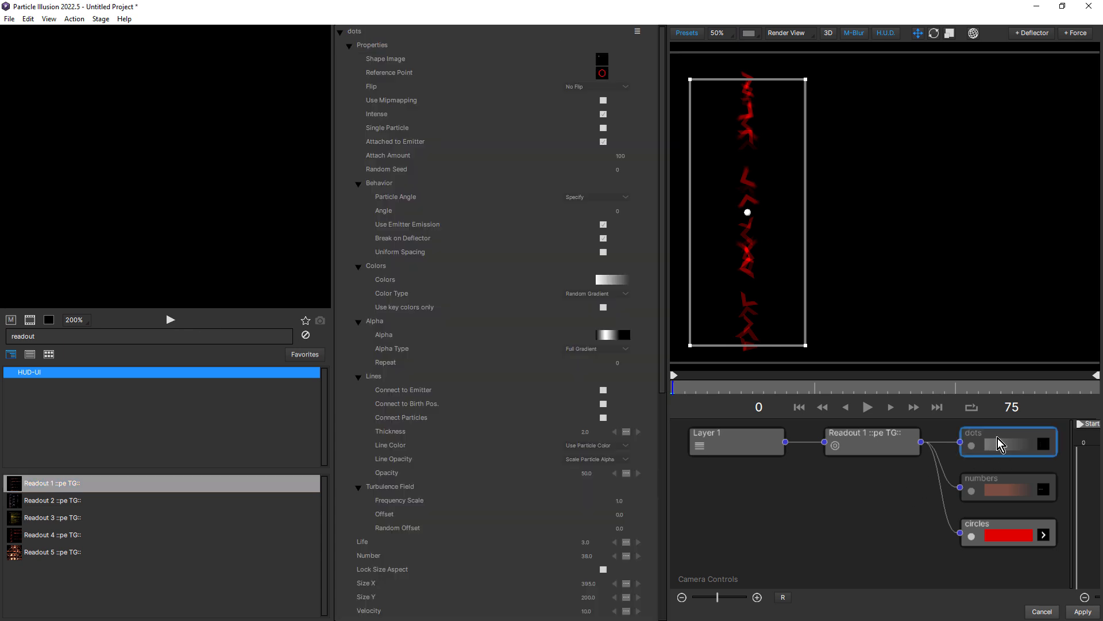
pyautogui.click(1004, 485)
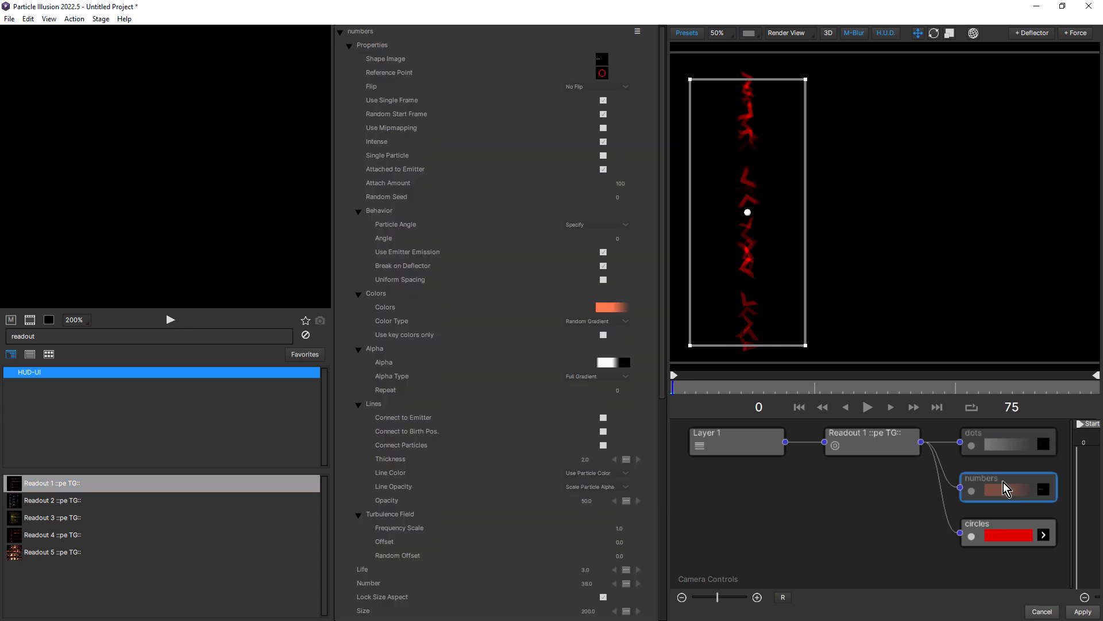
# Examine the shape image of the Readout 1 emitter's circles particle type and play back the emitter's animation.
pyautogui.click(996, 529)
pyautogui.click(1044, 535)
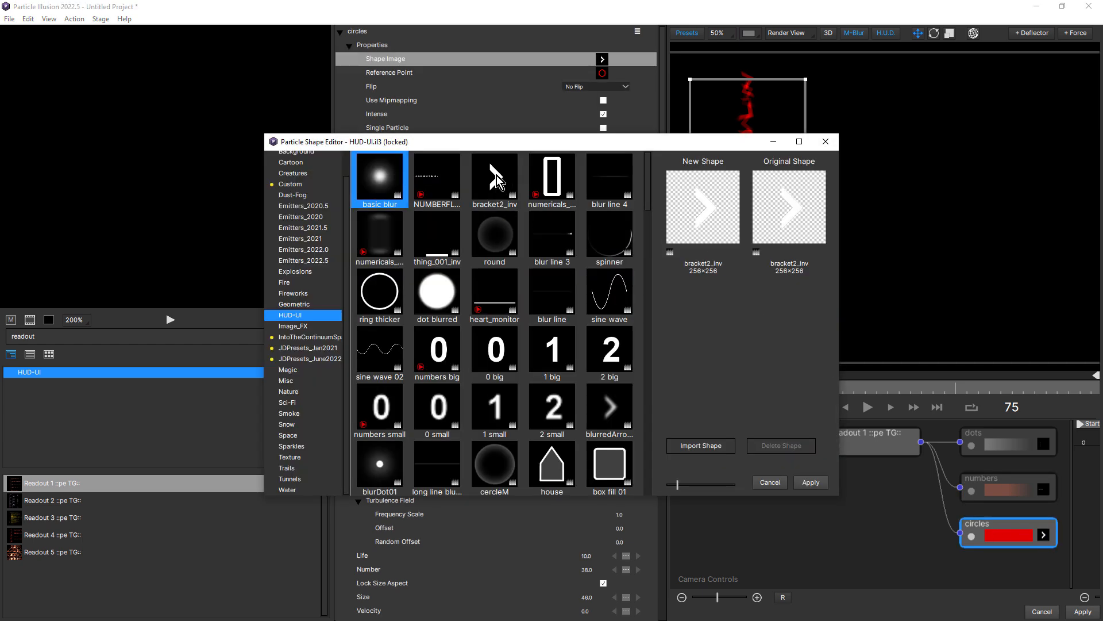
pyautogui.click(812, 483)
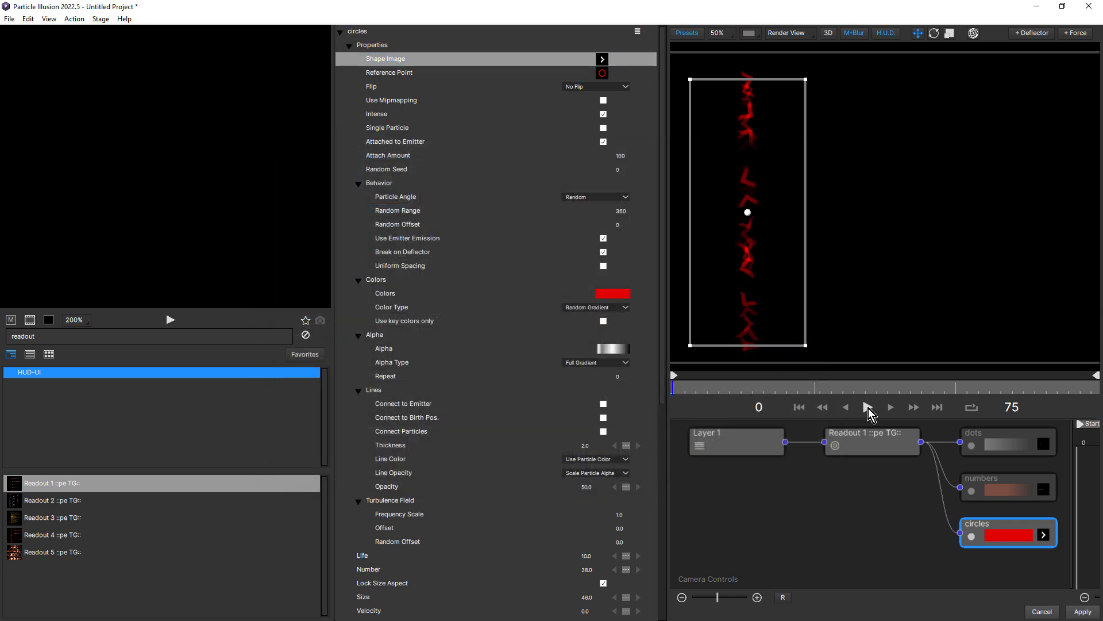
pyautogui.click(867, 407)
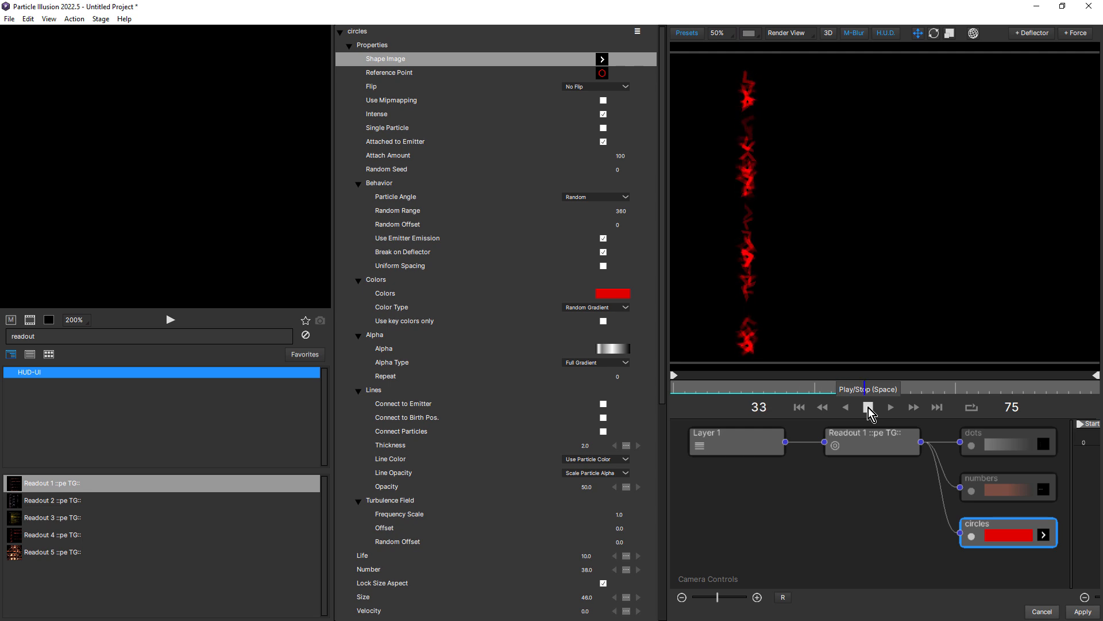
pyautogui.click(868, 407)
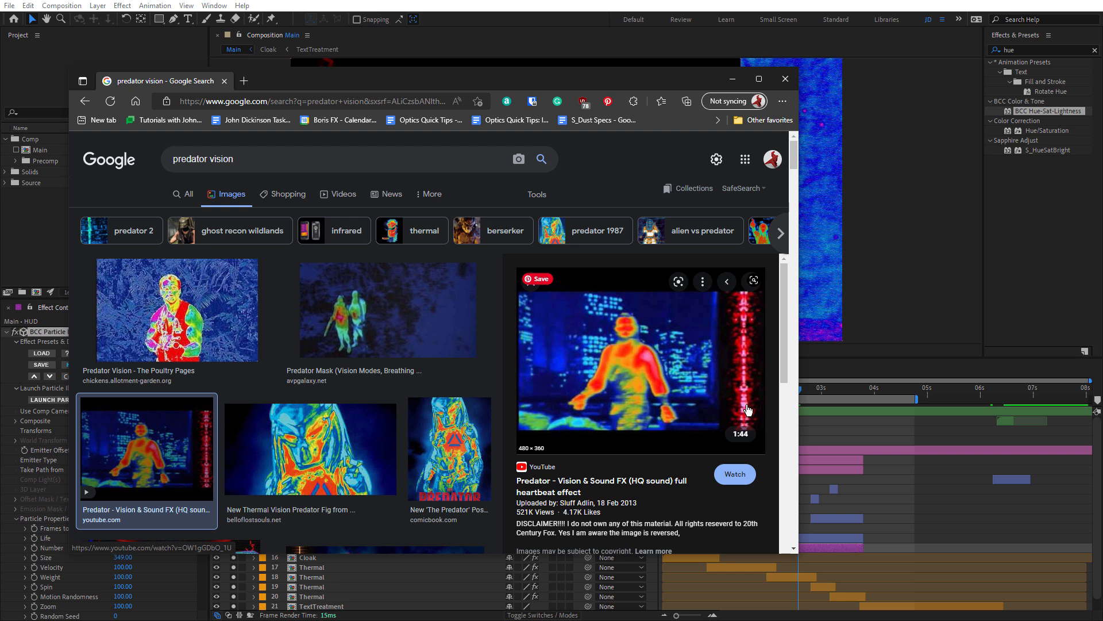
# Turn the HUD layer's Mirror effect back on and nudge its reflection center over the red readout.
pyautogui.moveTo(457, 84); pyautogui.dragTo(507, 93)
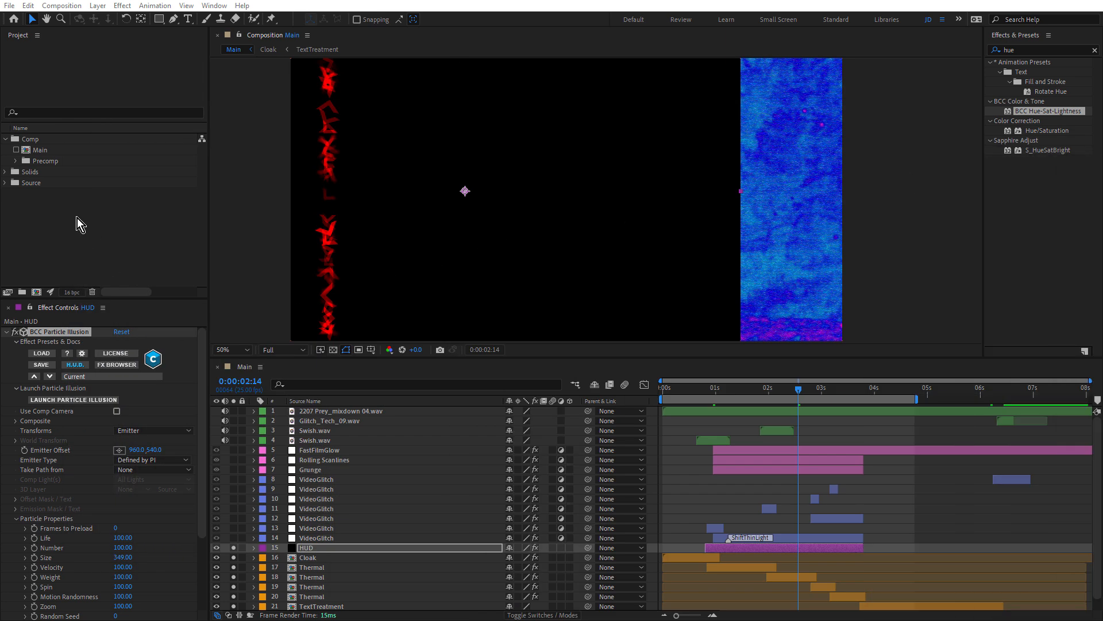
pyautogui.click(5, 333)
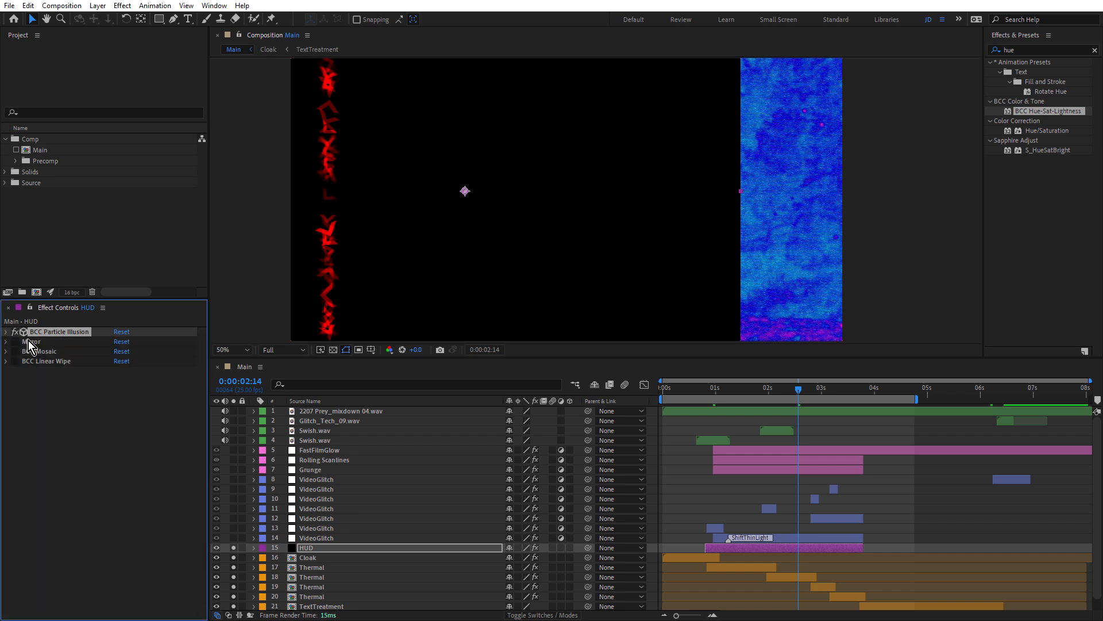
pyautogui.click(25, 342)
pyautogui.click(15, 341)
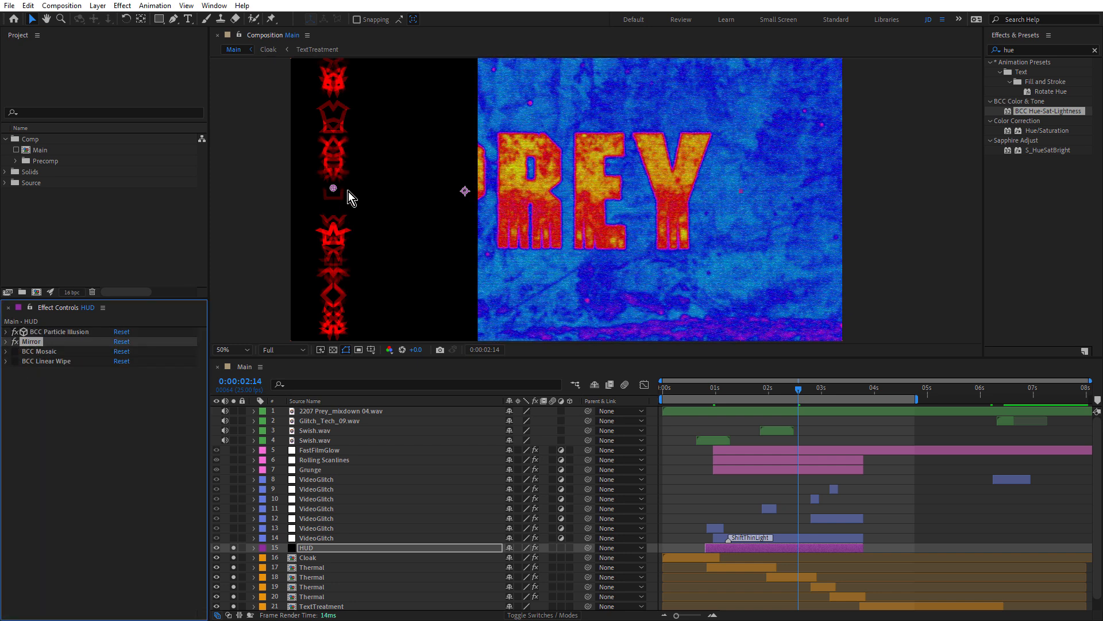
pyautogui.moveTo(334, 189)
pyautogui.mouseDown()
pyautogui.moveTo(357, 190)
pyautogui.moveTo(333, 190)
pyautogui.mouseUp()
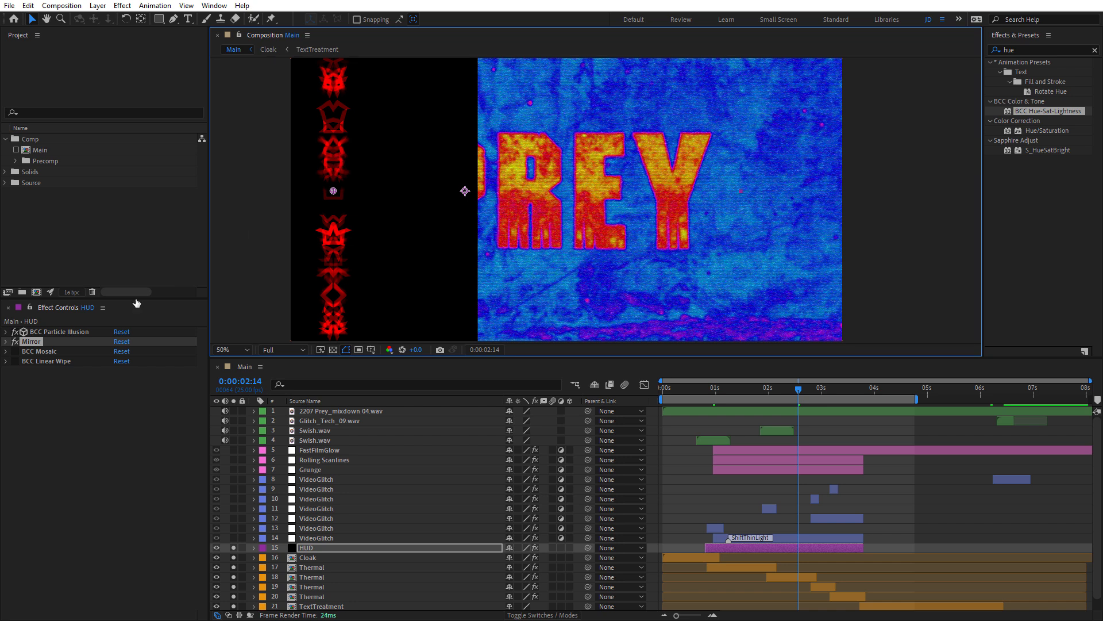
# Turn the HUD layer's BCC Mosaic and BCC Linear Wipe effects back on.
pyautogui.click(45, 351)
pyautogui.click(15, 351)
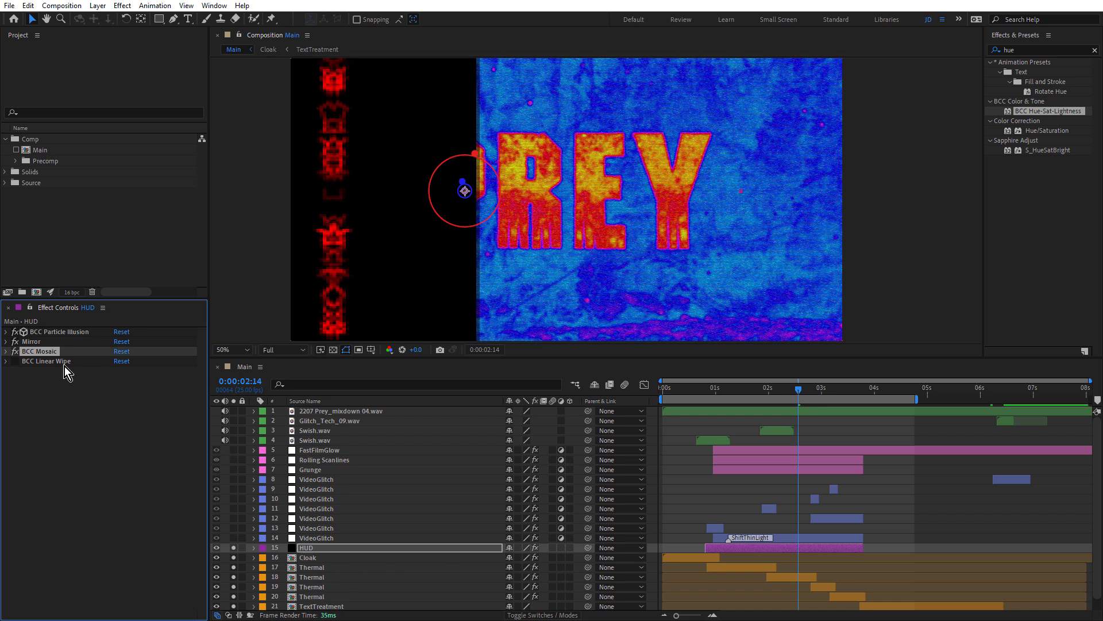
pyautogui.click(15, 360)
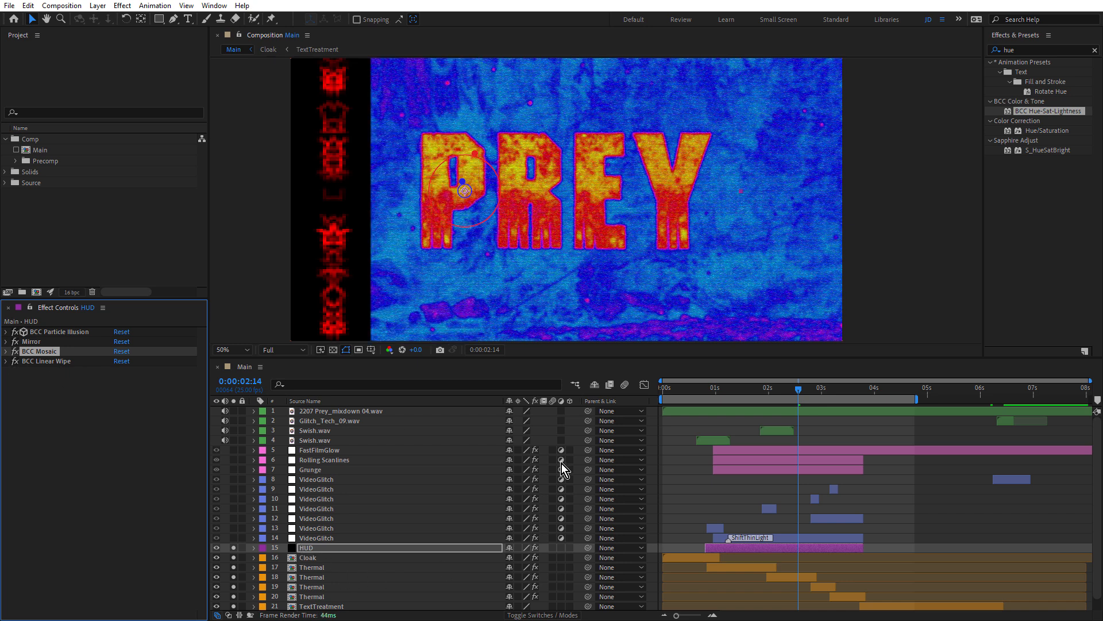
# Scrub through the HUD layer's Linear Wipe keyframes and compare the readout with the predator vision reference image in the browser.
pyautogui.press('u')
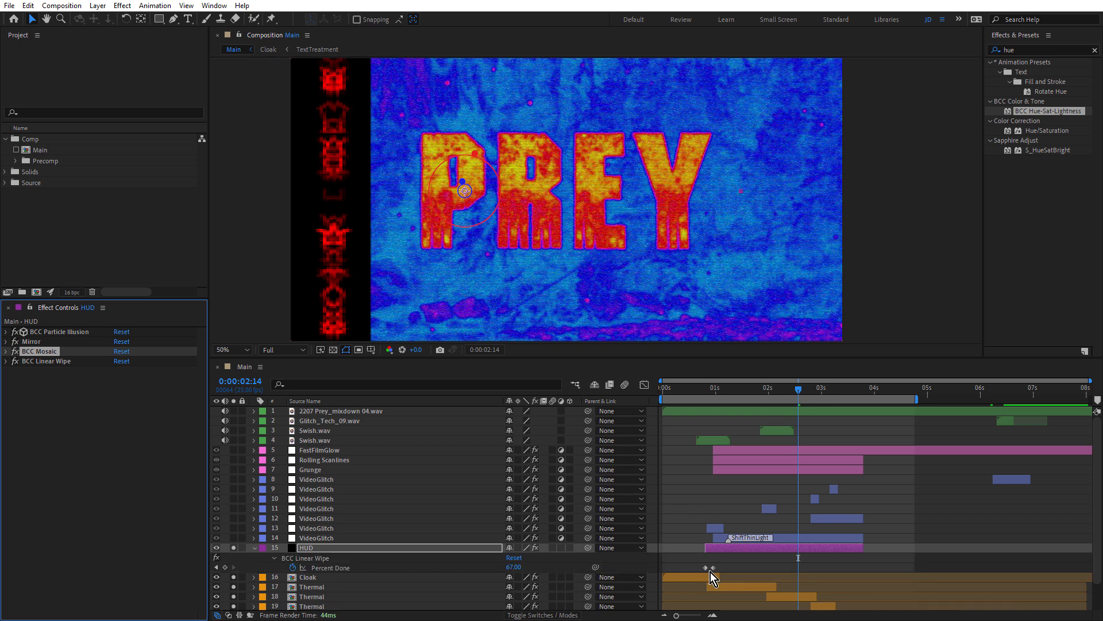
pyautogui.scroll(8, 705, 565)
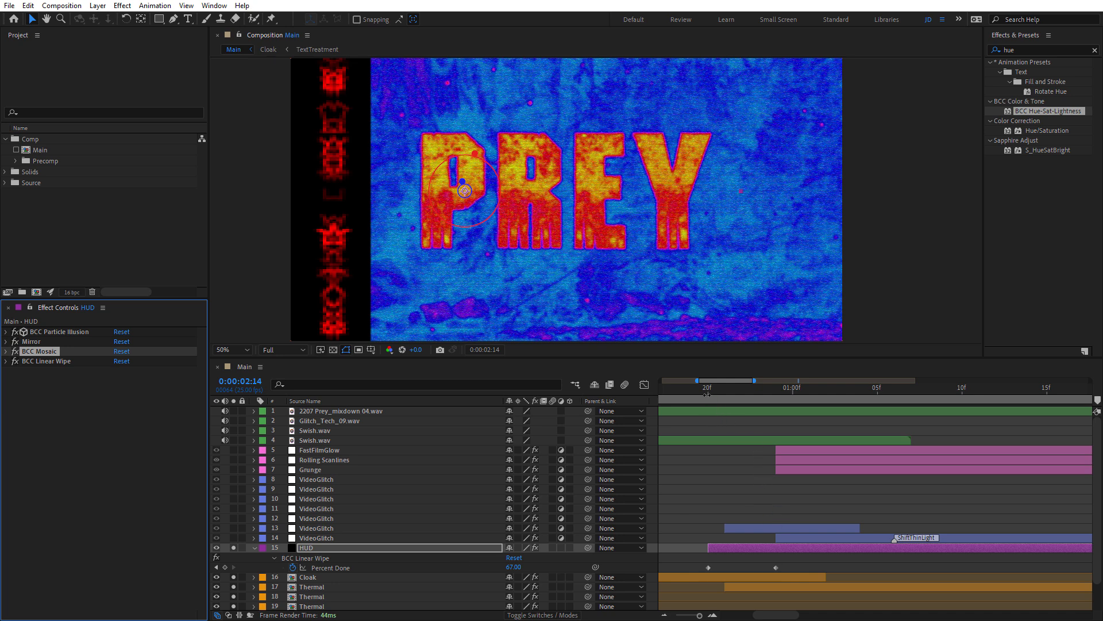
pyautogui.moveTo(712, 392); pyautogui.dragTo(774, 412)
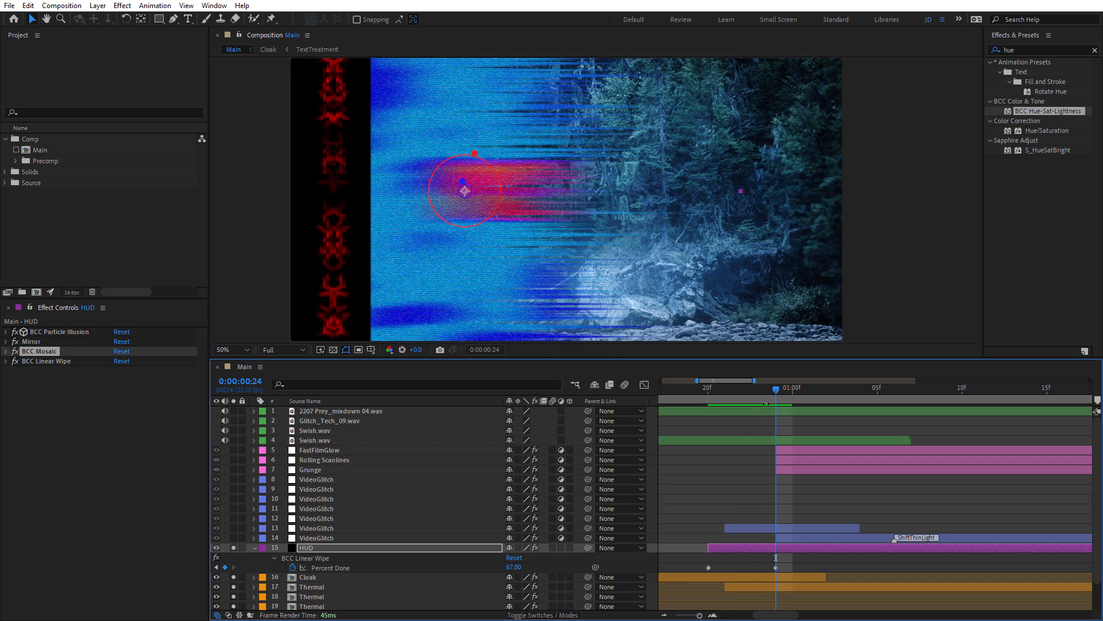
pyautogui.moveTo(1102, 150); pyautogui.dragTo(657, 74)
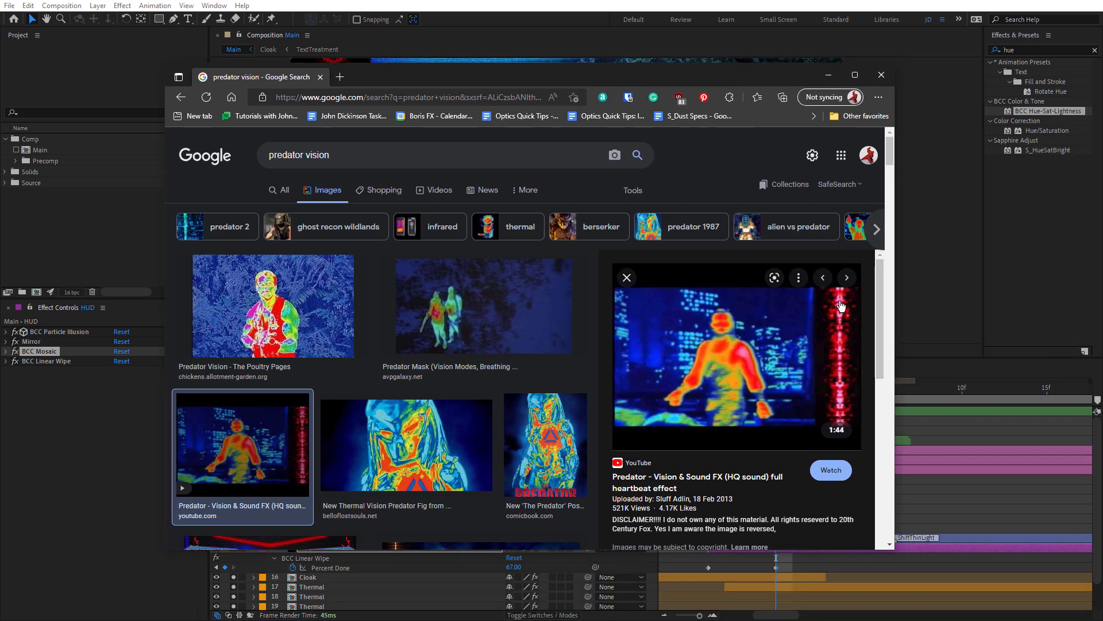
pyautogui.moveTo(605, 74); pyautogui.dragTo(1102, 114)
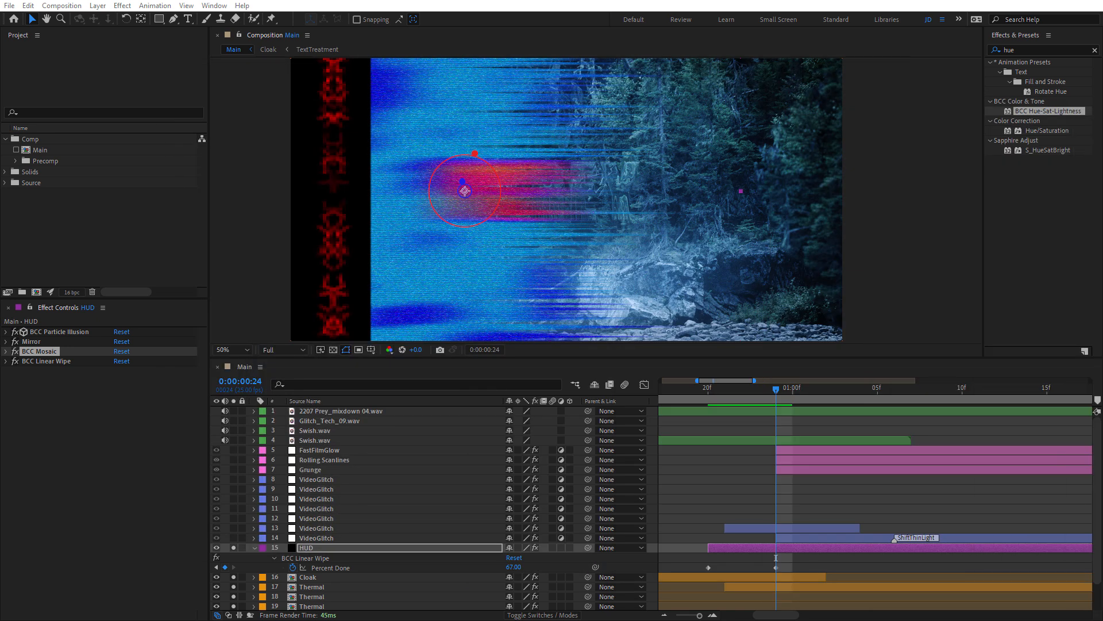
# Pre-compose the HUD layer as HUD Comp 1, moving all attributes into the new composition, and duplicate the precomp layer.
pyautogui.click(261, 555)
pyautogui.click(254, 547)
pyautogui.click(306, 550)
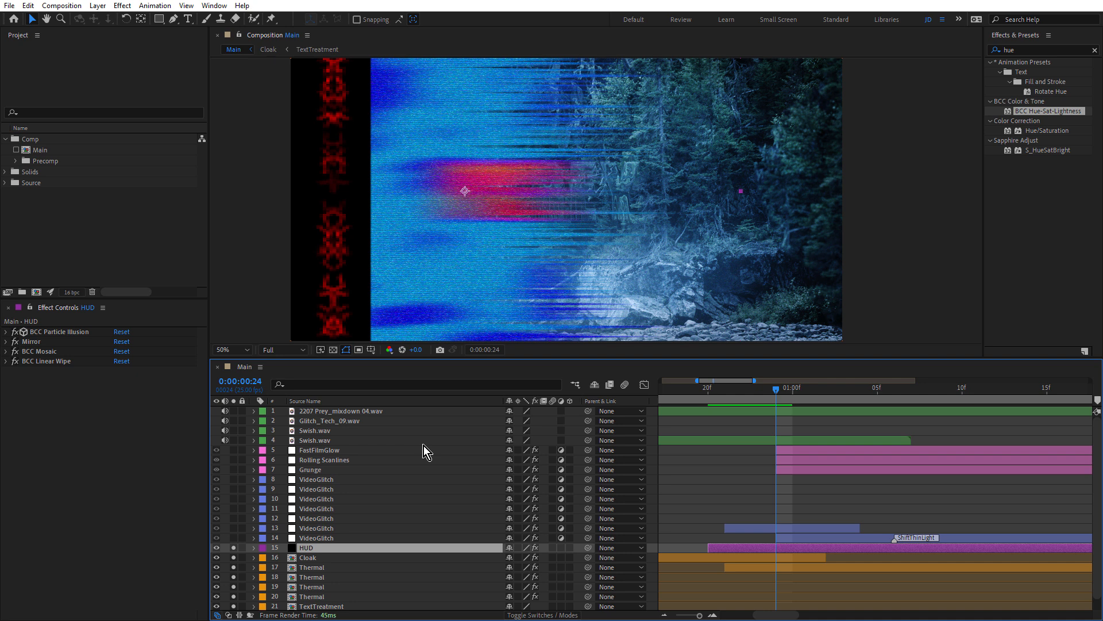
pyautogui.hotkey('ctrl', 'shift', 'c')
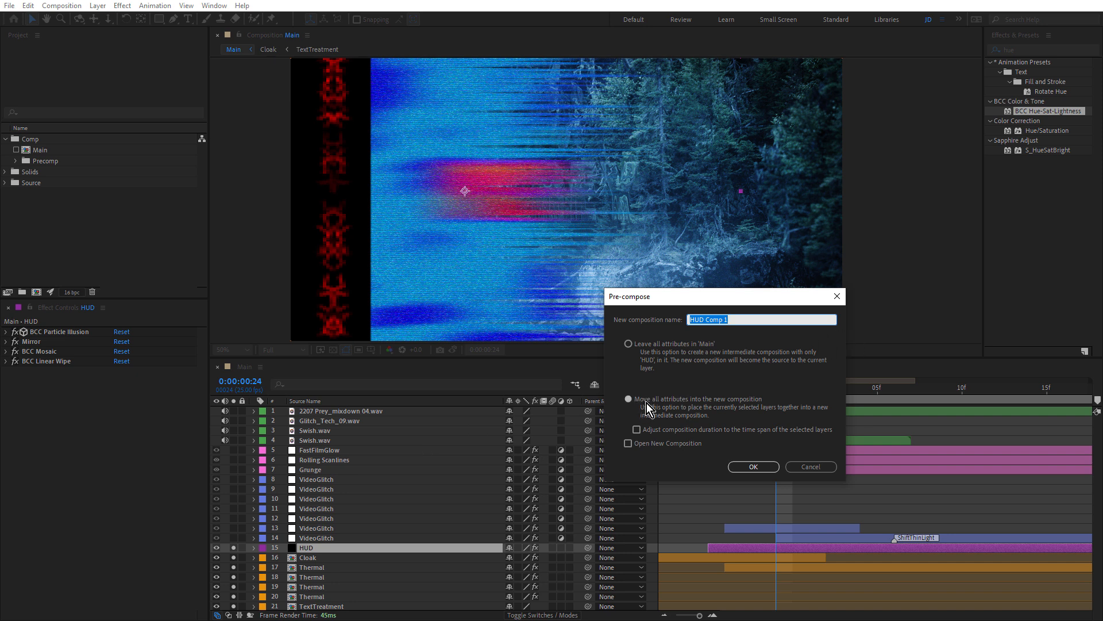
pyautogui.click(767, 470)
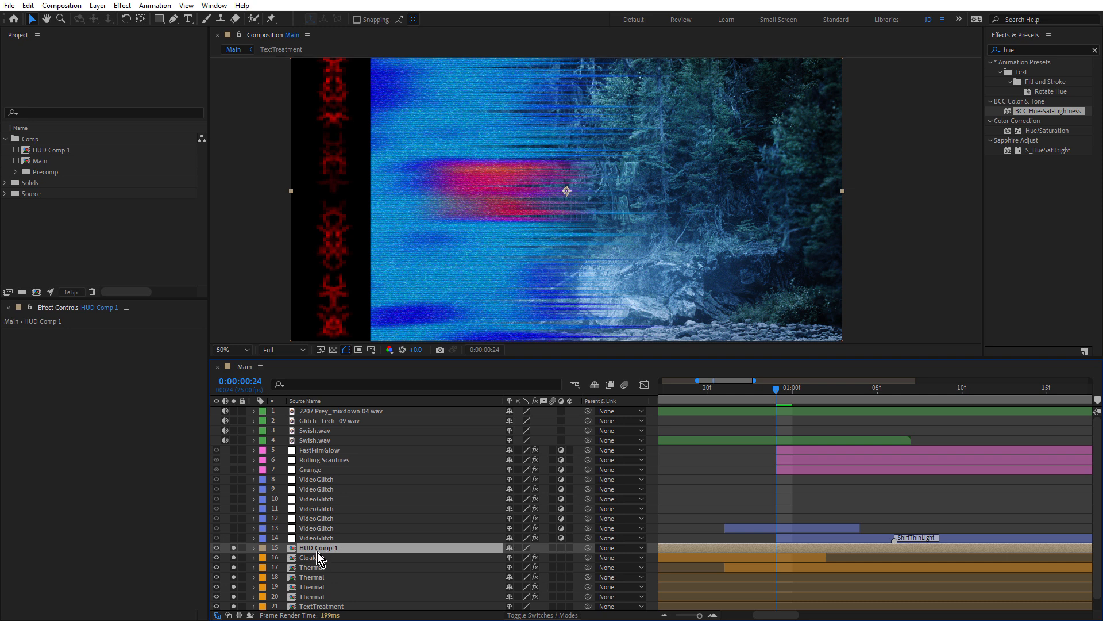
pyautogui.hotkey('ctrl', 'd')
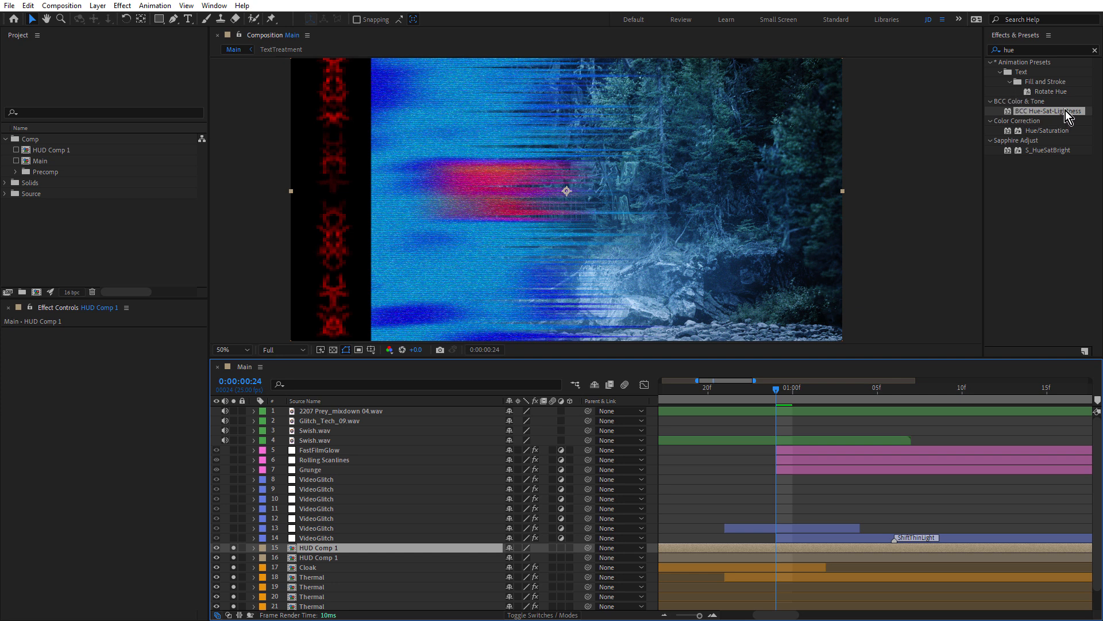
# Apply BCC Hue-Sat-Lightness to the upper HUD Comp 1 layer with Saturation at -100 and Lightness at 201.
pyautogui.click(1033, 111)
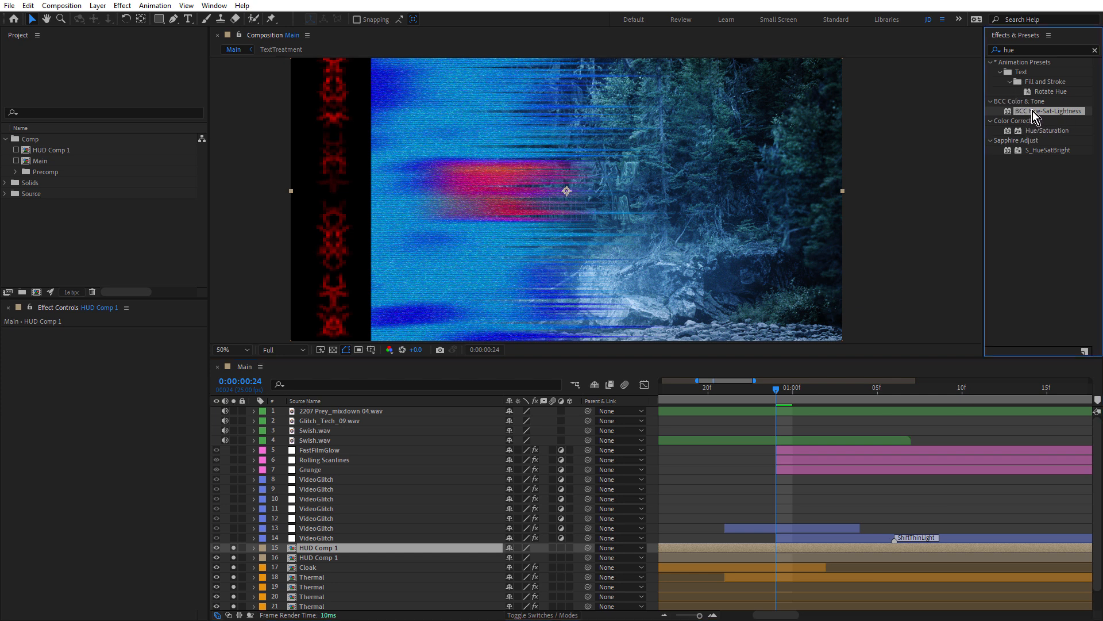
pyautogui.doubleClick(1033, 111)
pyautogui.click(118, 427)
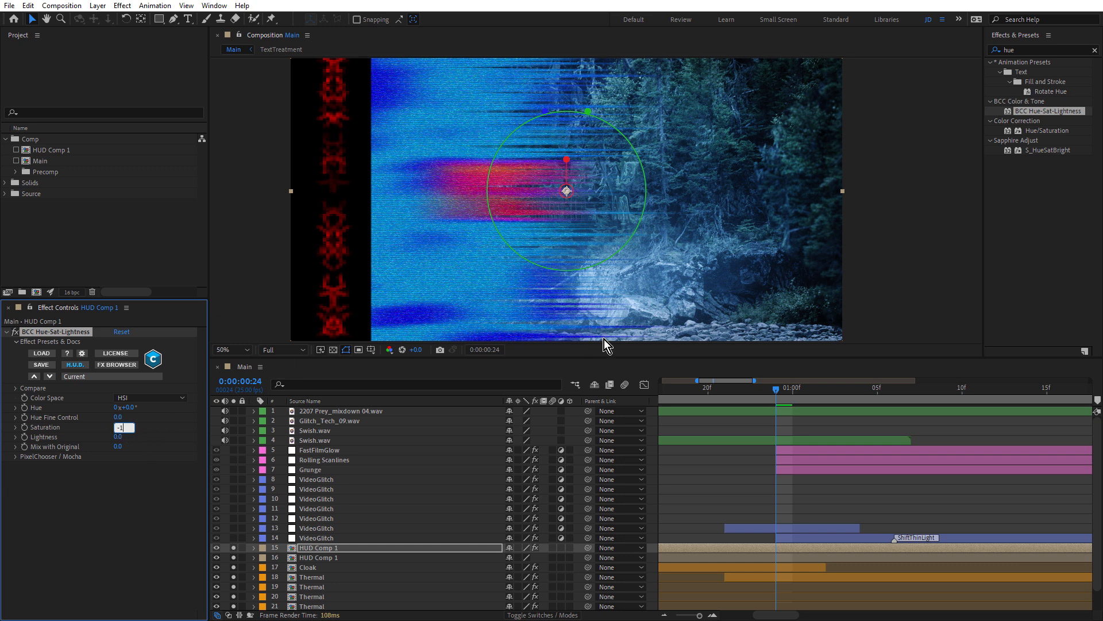
pyautogui.press('Return')
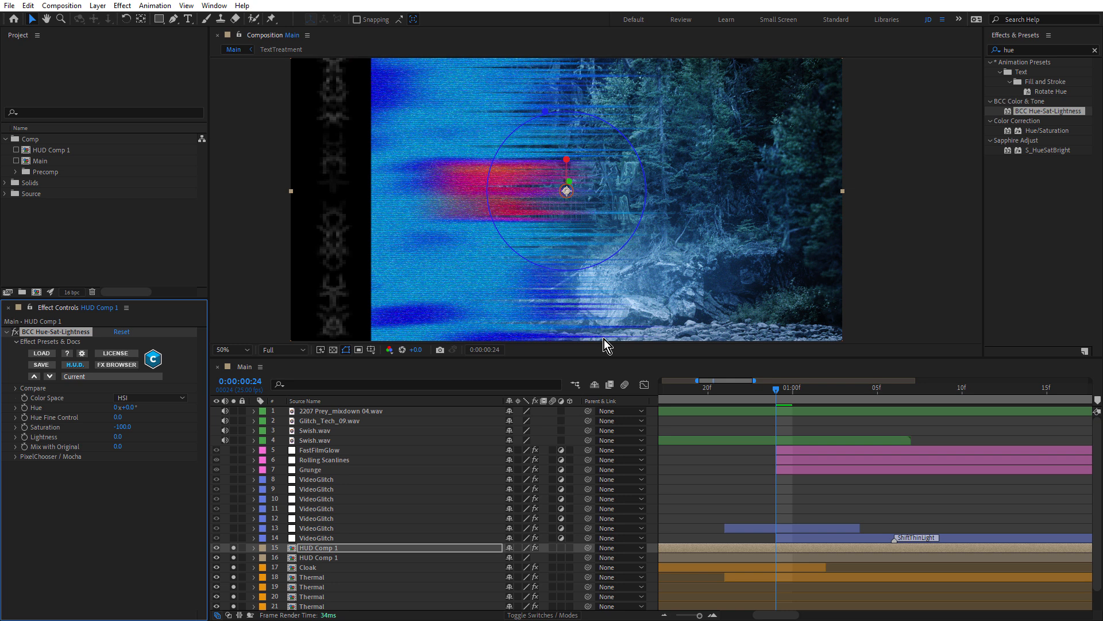
pyautogui.moveTo(147, 443); pyautogui.dragTo(240, 444)
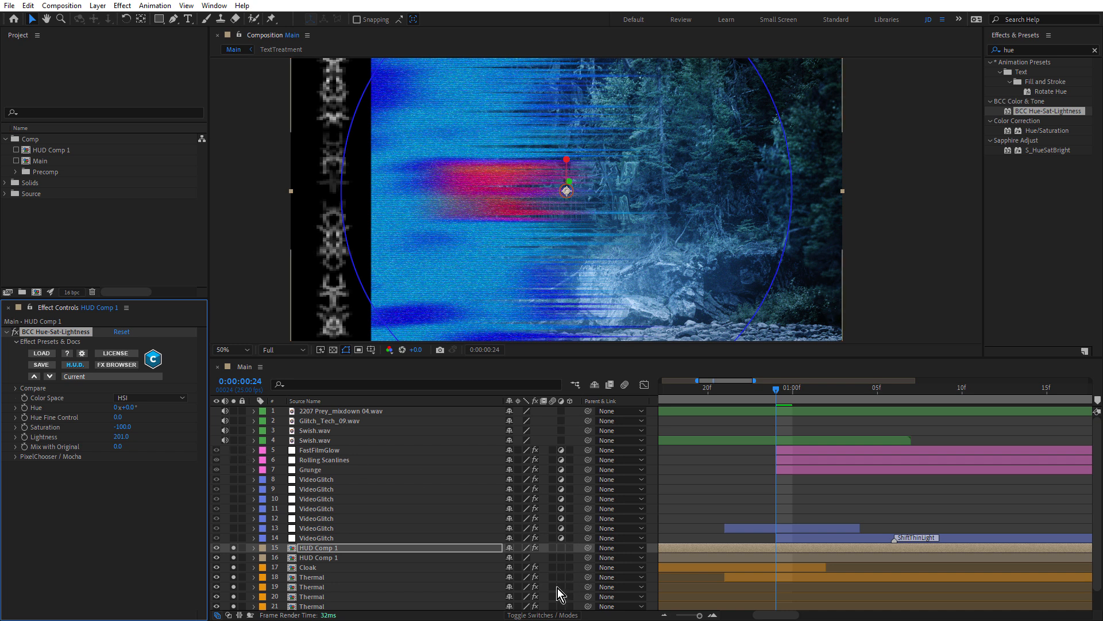
# Set the upper HUD Comp 1 layer's blending mode to Add.
pyautogui.click(550, 615)
pyautogui.click(524, 555)
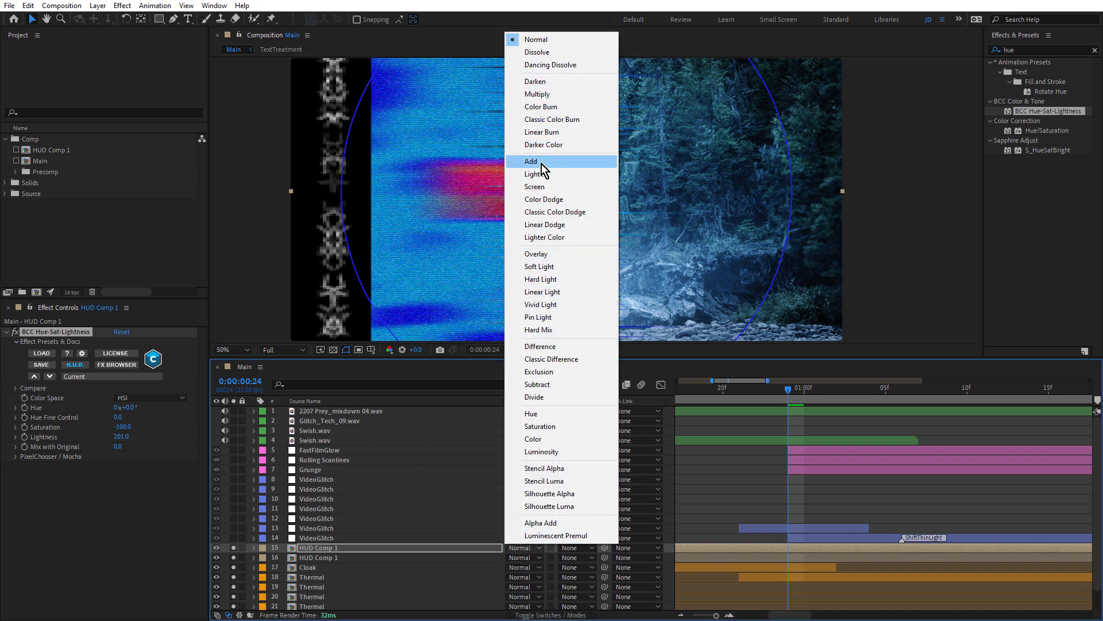
pyautogui.click(541, 163)
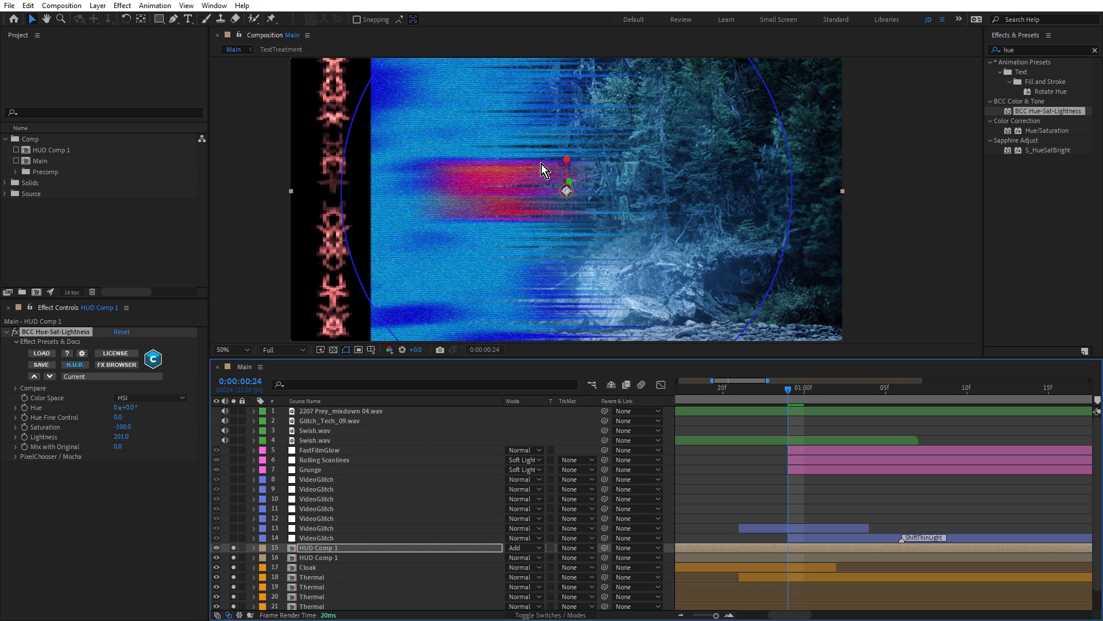
# Draw a tall, narrow rectangular mask down the center of the readout on the upper HUD Comp 1 layer.
pyautogui.scroll(-2, 493, 253)
pyautogui.scroll(2, 407, 198)
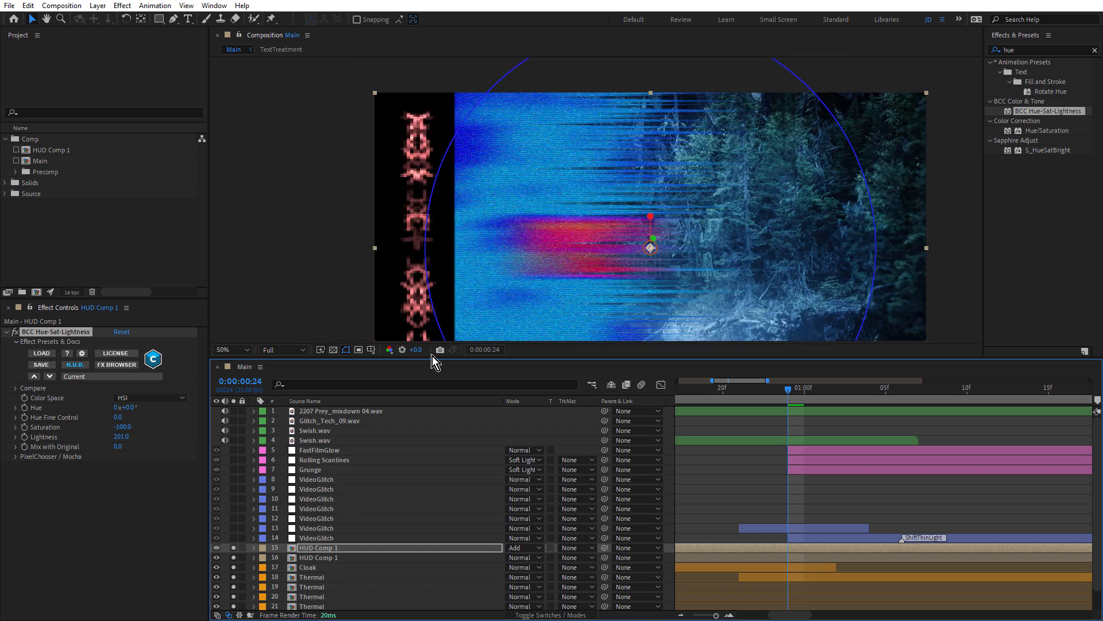
pyautogui.moveTo(435, 358); pyautogui.dragTo(435, 493)
pyautogui.press('q')
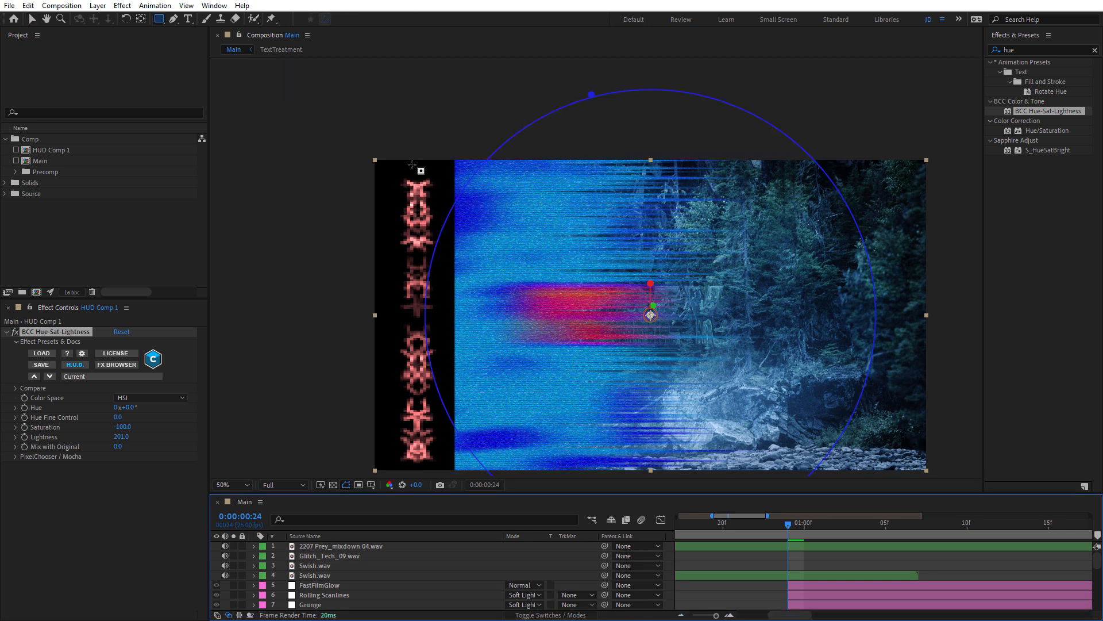
pyautogui.moveTo(415, 143); pyautogui.dragTo(420, 187)
pyautogui.moveTo(423, 246); pyautogui.dragTo(423, 463)
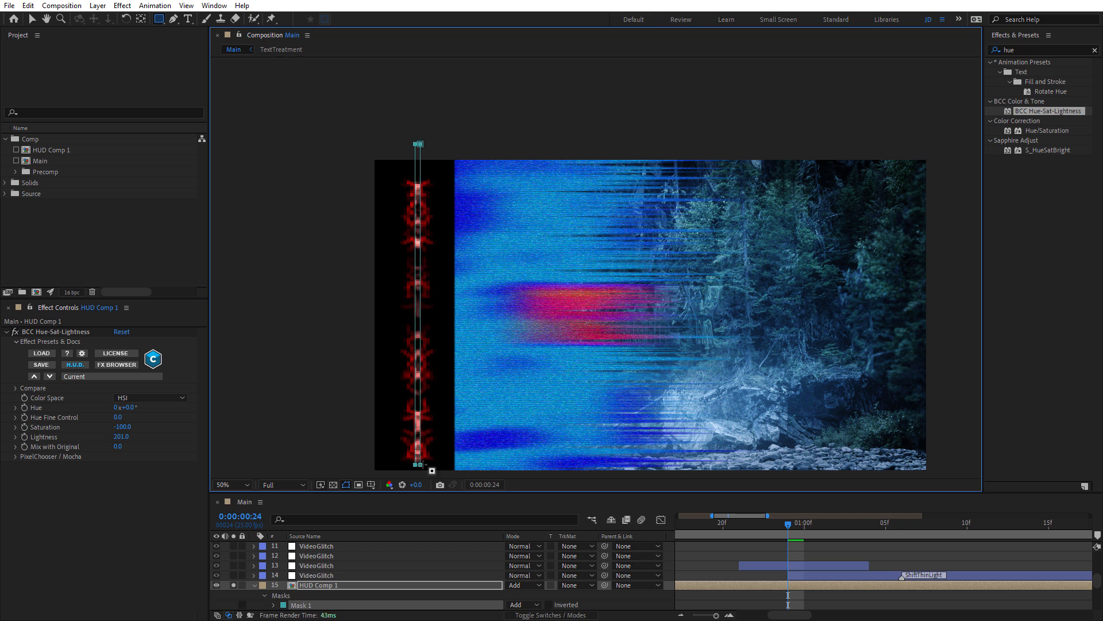
pyautogui.click(355, 566)
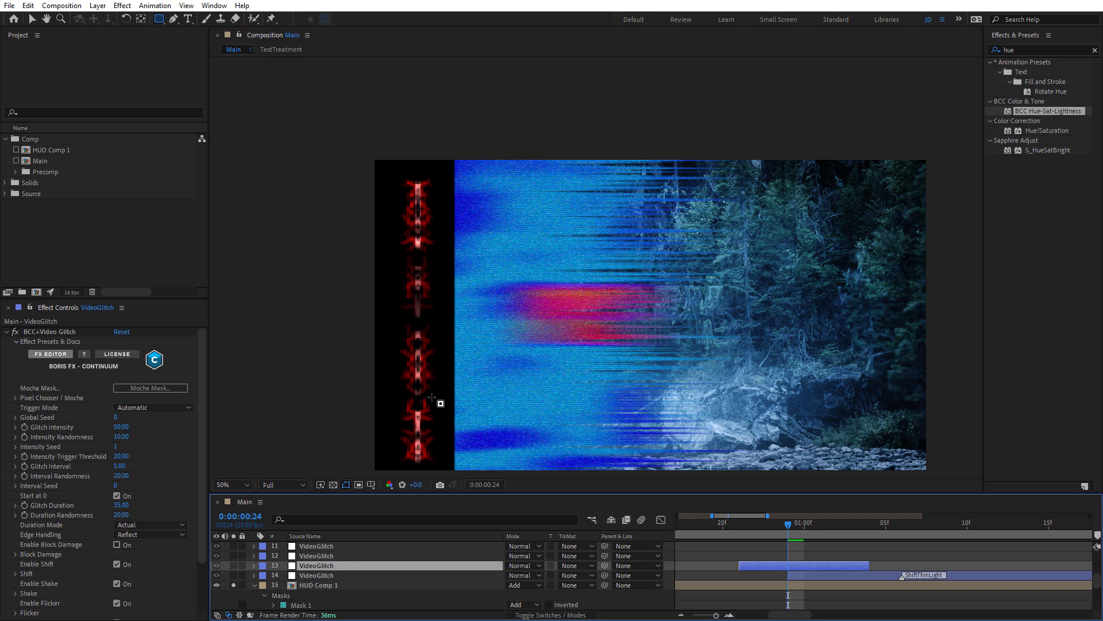
# Set the feather of the upper HUD Comp 1 layer's mask to 2 pixels and inspect the glowing core of the readout.
pyautogui.click(315, 587)
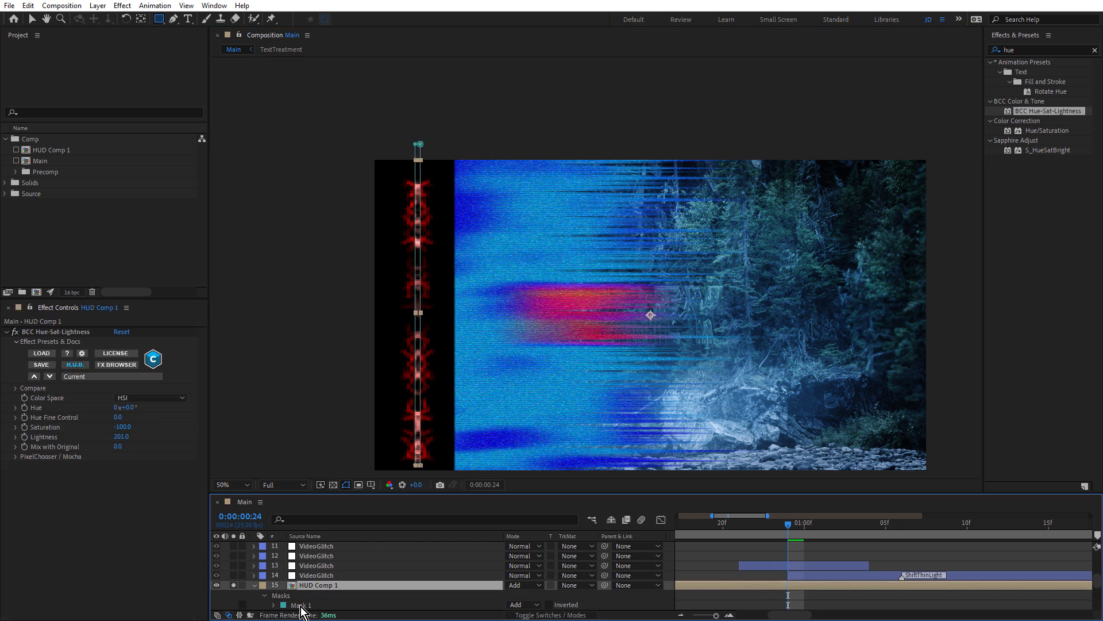
pyautogui.click(301, 605)
pyautogui.press('f')
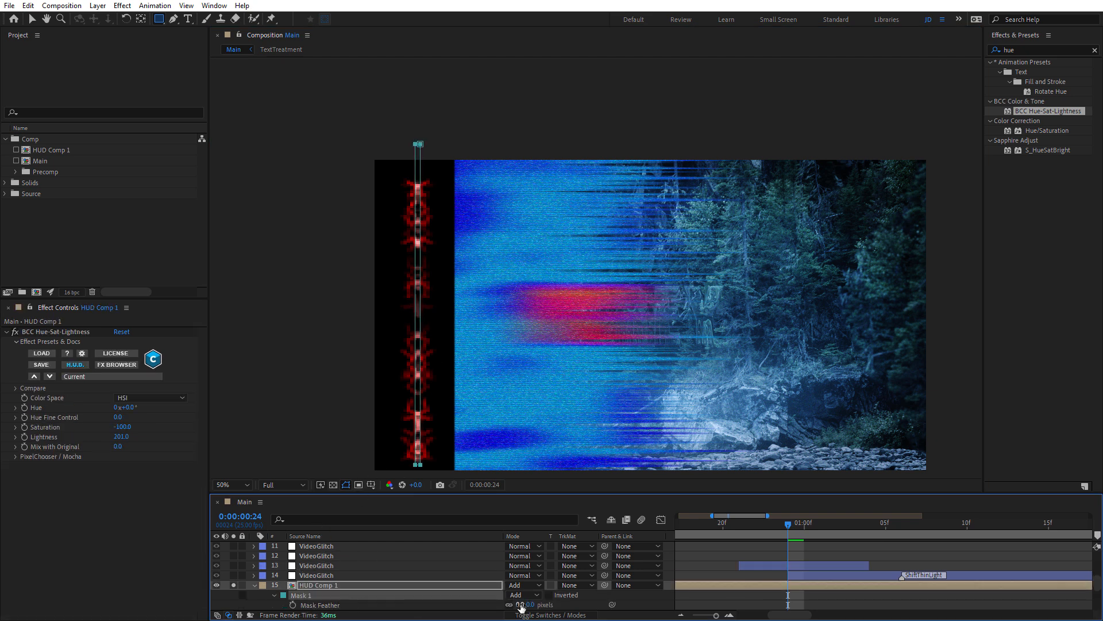
pyautogui.click(529, 605)
pyautogui.write('2')
pyautogui.press('Return')
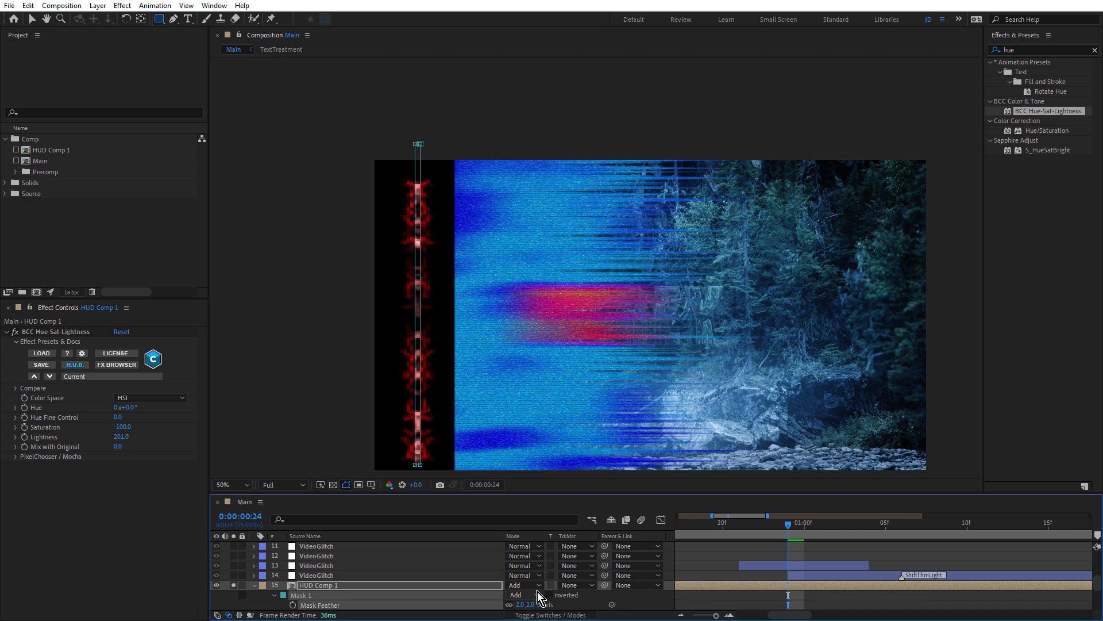
pyautogui.click(497, 555)
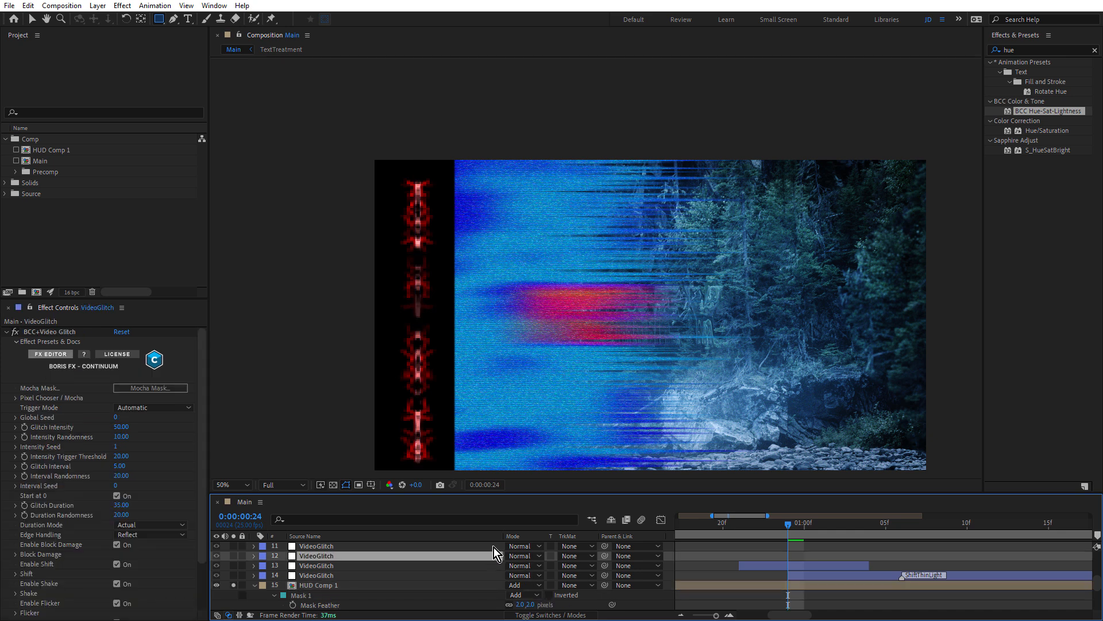
pyautogui.scroll(-2, 414, 319)
pyautogui.scroll(2, 415, 320)
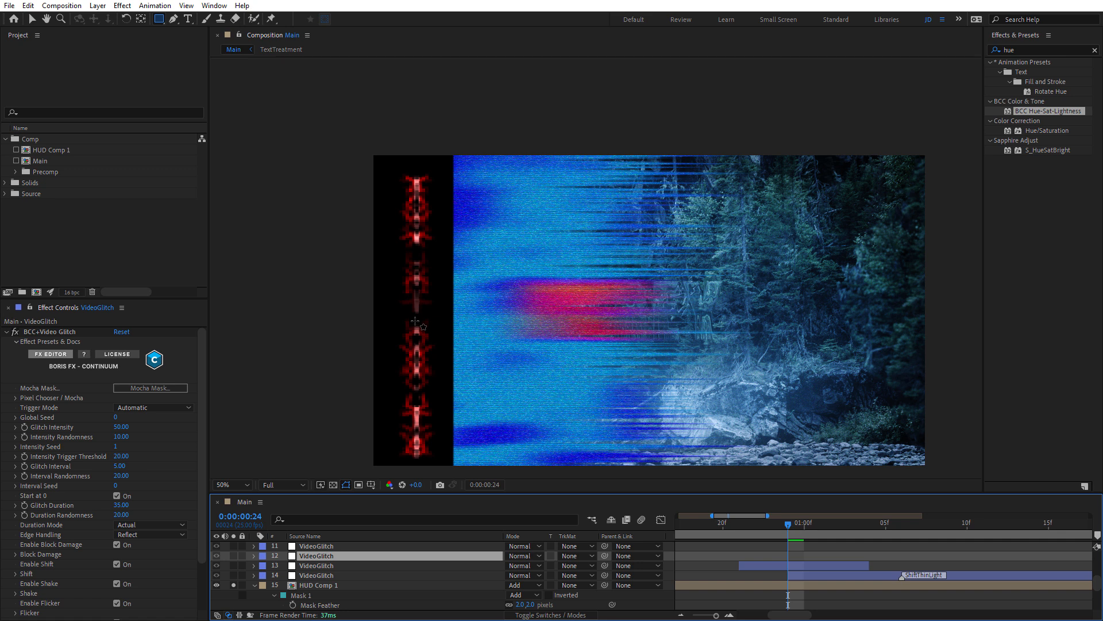
pyautogui.moveTo(307, 493); pyautogui.dragTo(307, 367)
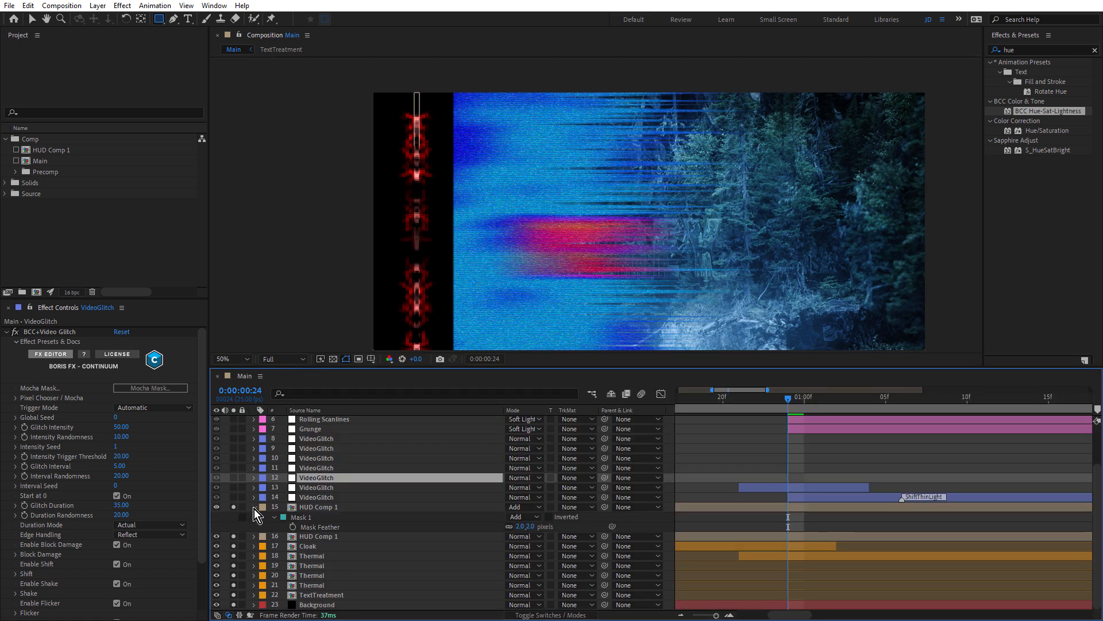
# Collapse the upper HUD Comp 1 layer and preview VideoGlitch layer 14's Shift_Thin Light preset by playing it in the FX Editor.
pyautogui.click(253, 507)
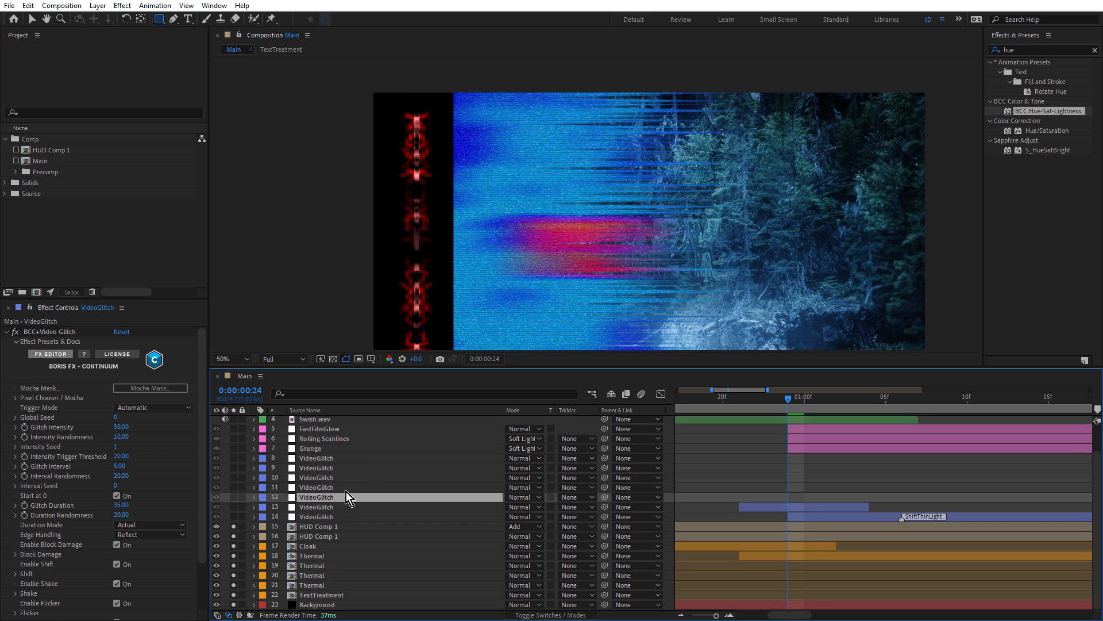
pyautogui.click(328, 516)
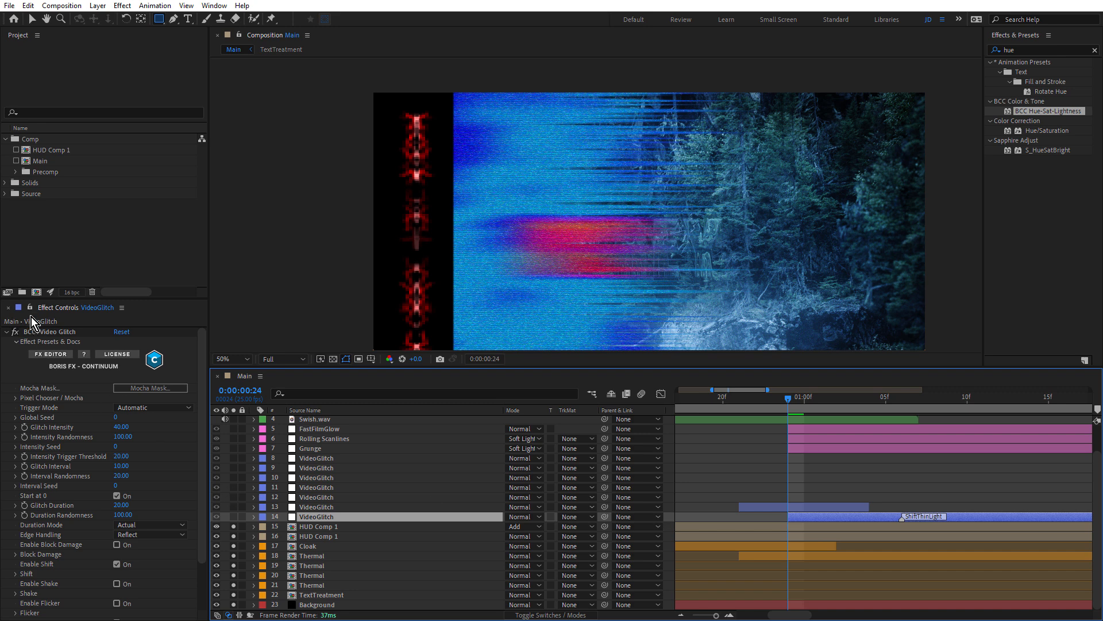
pyautogui.click(49, 355)
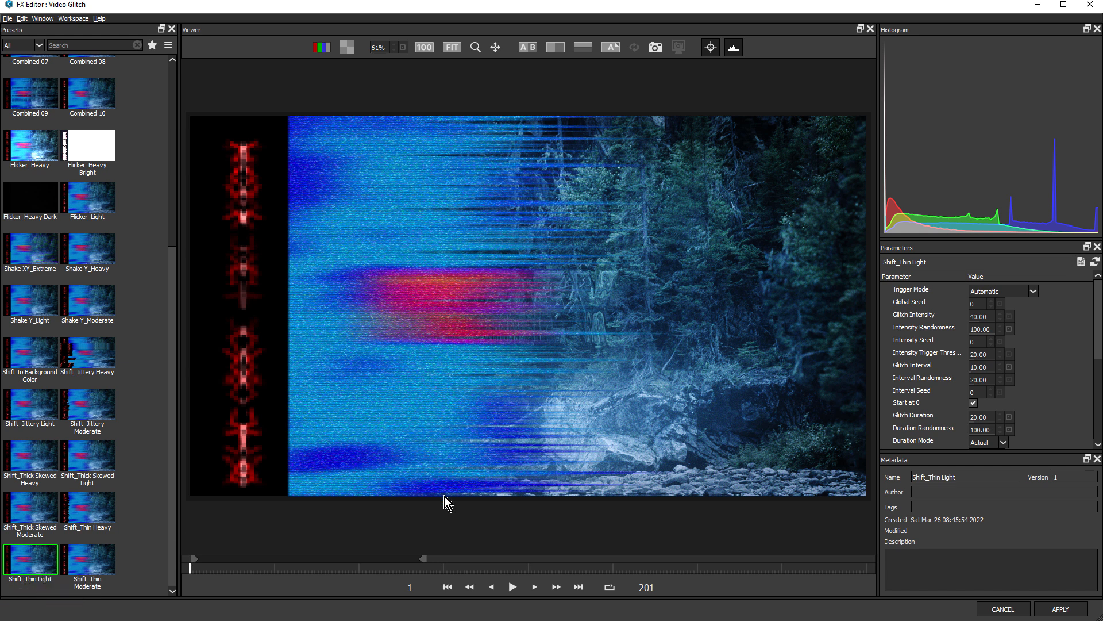
pyautogui.click(513, 585)
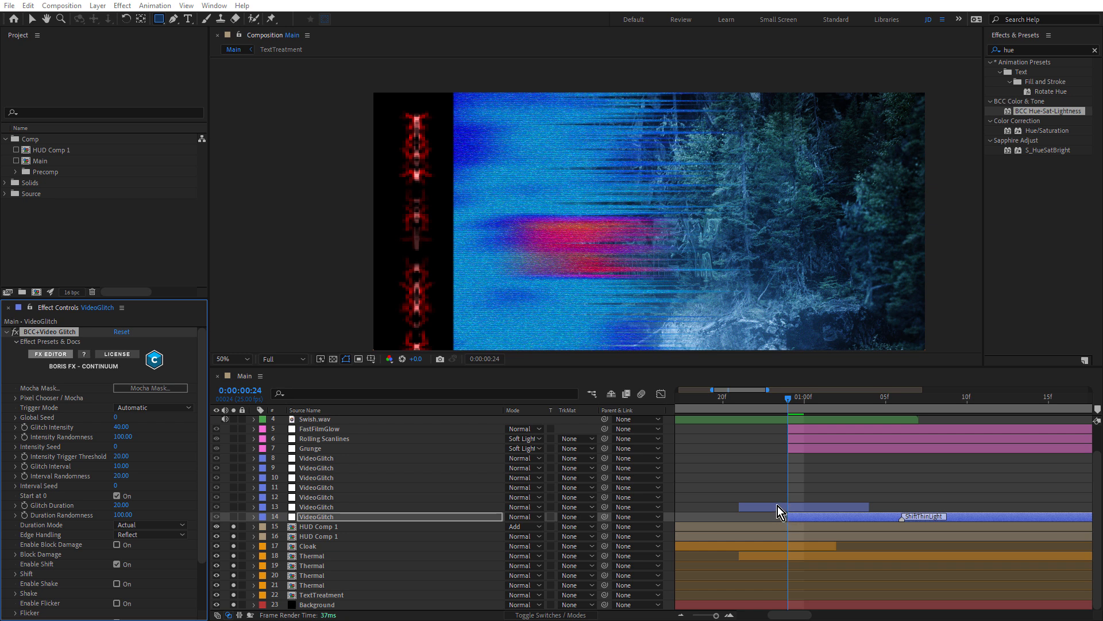
# Solo the two lowest VideoGlitch layers, 14 and 13, so their glitches show over the thermal footage.
pyautogui.press(';')
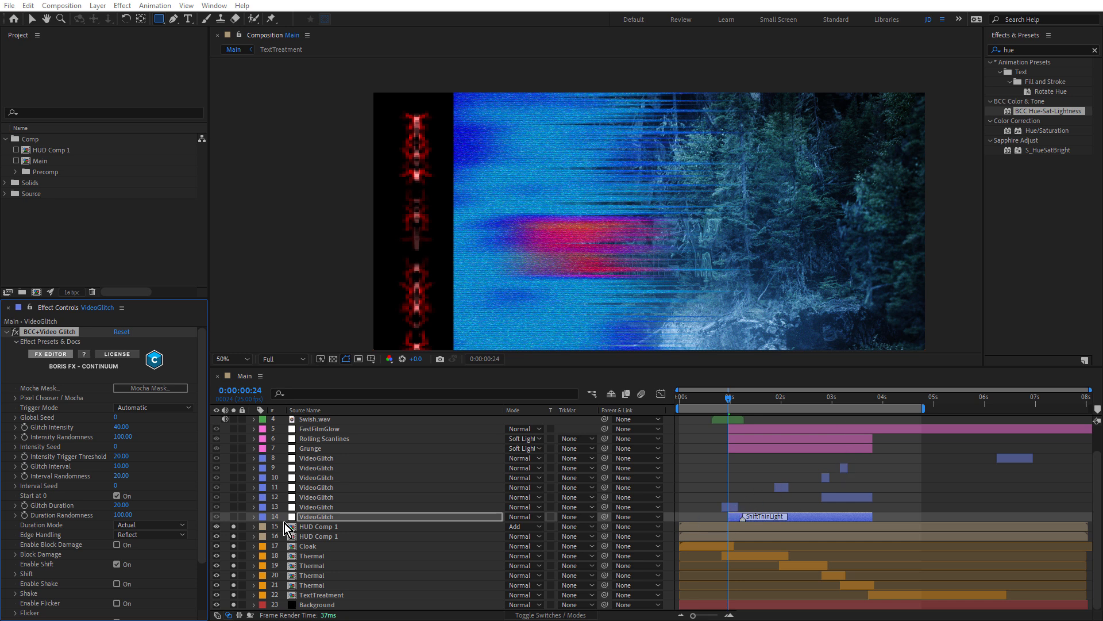
pyautogui.click(233, 516)
pyautogui.press('F2')
pyautogui.press(';')
pyautogui.click(233, 507)
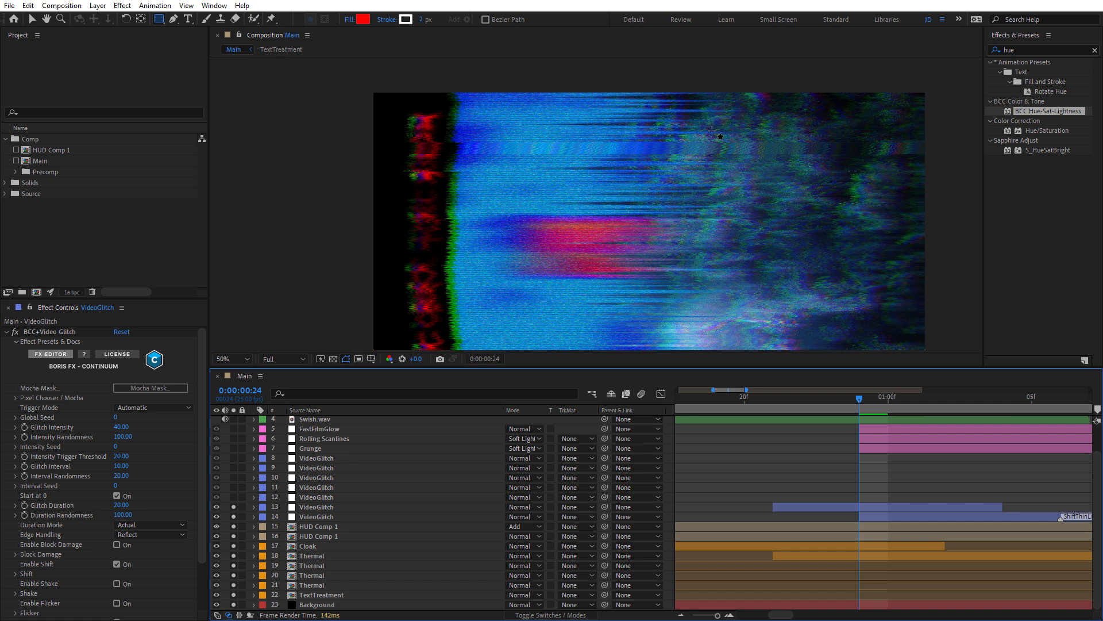
# Try extending VideoGlitch layer 13 back to the composition start and out to about 2 seconds, and undo both trims.
pyautogui.click(867, 508)
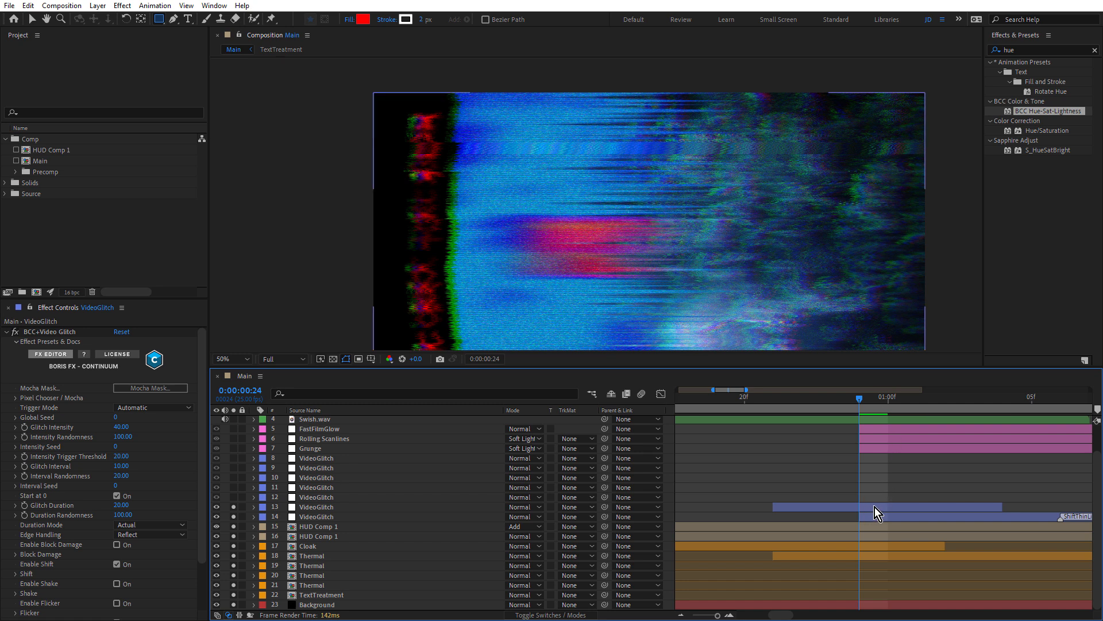
pyautogui.press(';')
pyautogui.moveTo(777, 505); pyautogui.dragTo(854, 507)
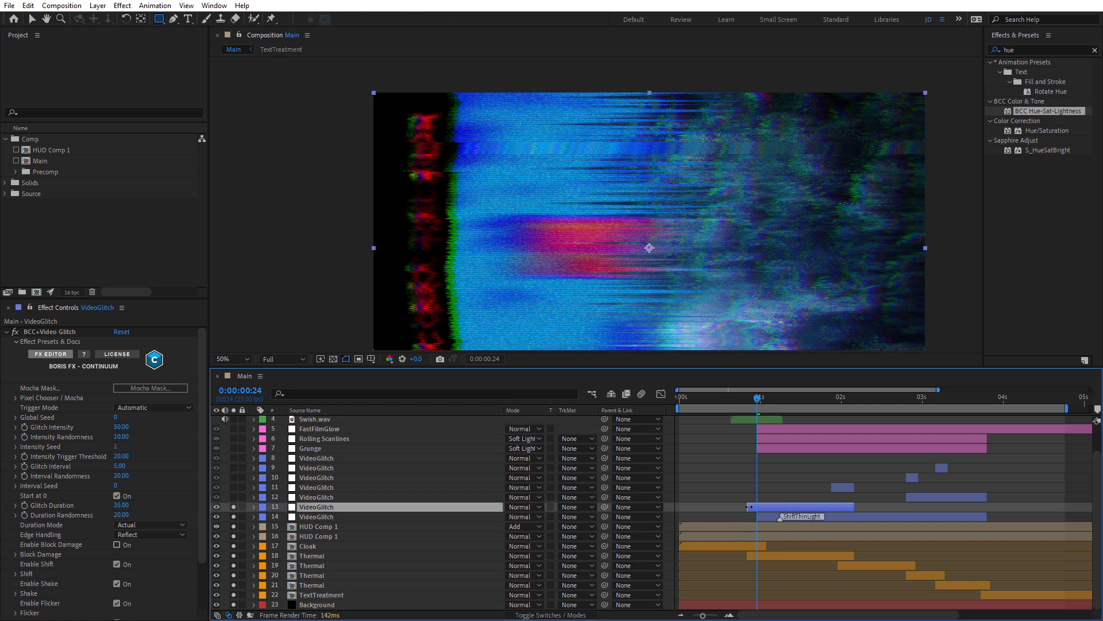
pyautogui.moveTo(703, 513); pyautogui.dragTo(679, 512)
pyautogui.moveTo(786, 508)
pyautogui.mouseDown()
pyautogui.moveTo(760, 509)
pyautogui.moveTo(812, 511)
pyautogui.moveTo(776, 524)
pyautogui.mouseUp()
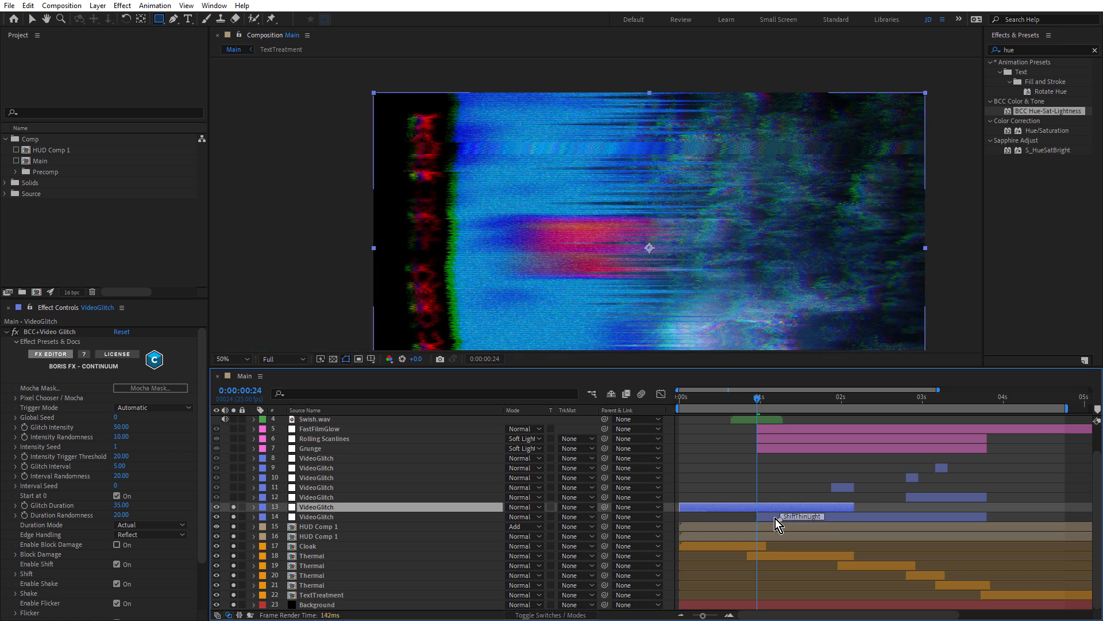
pyautogui.hotkey('ctrl', 'z')
pyautogui.hotkey('ctrl', 'z')
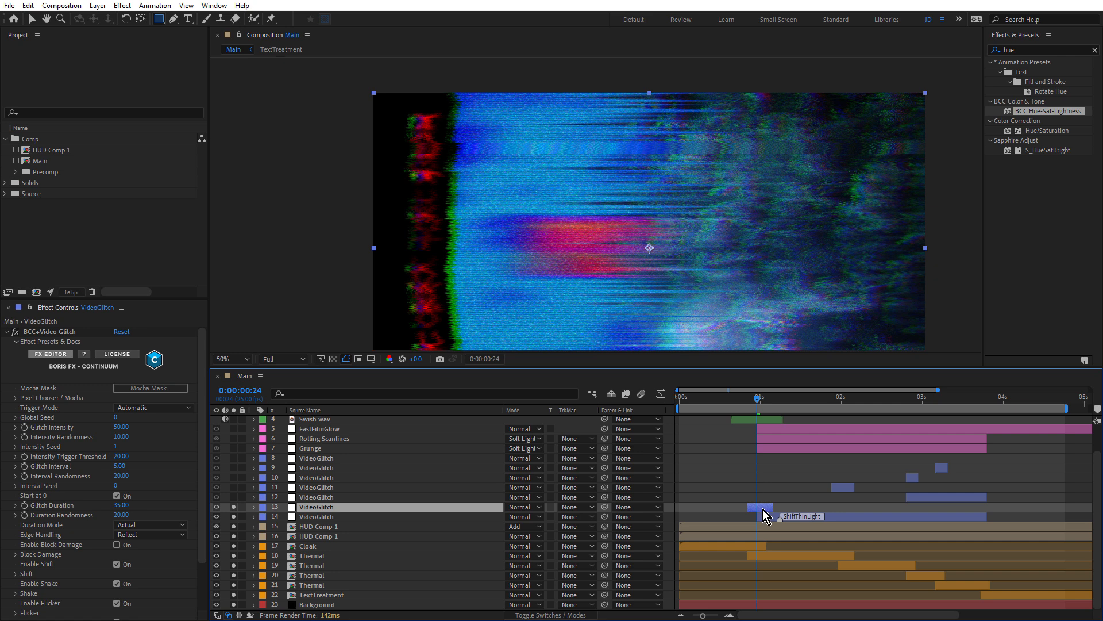
# Solo the remaining five VideoGlitch layers, 8 through 12, together.
pyautogui.click(844, 489)
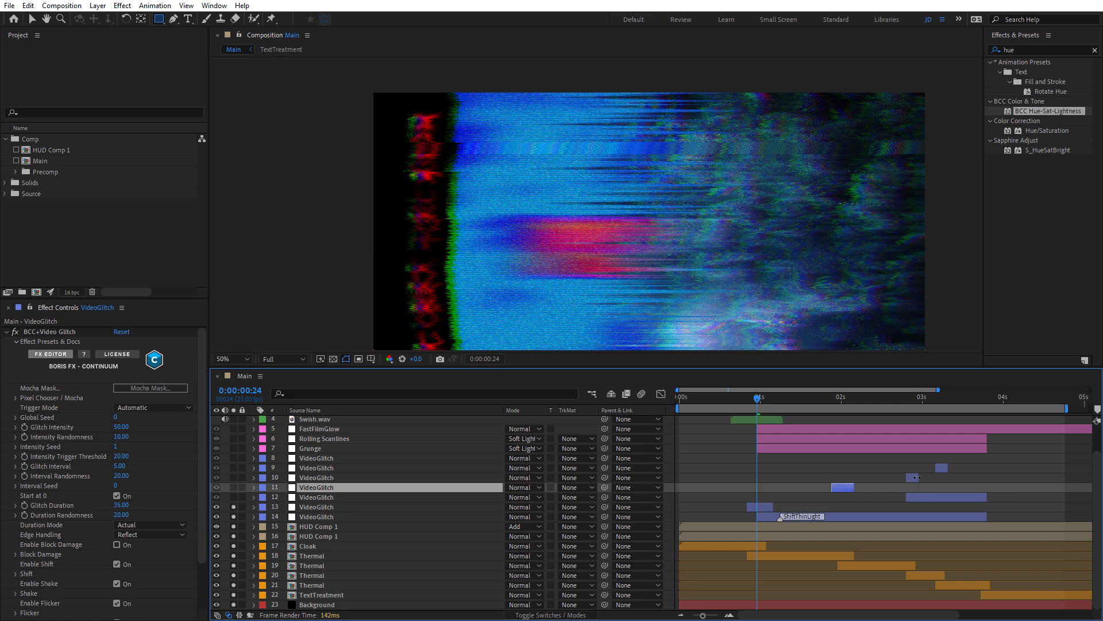
pyautogui.click(916, 477)
pyautogui.click(942, 468)
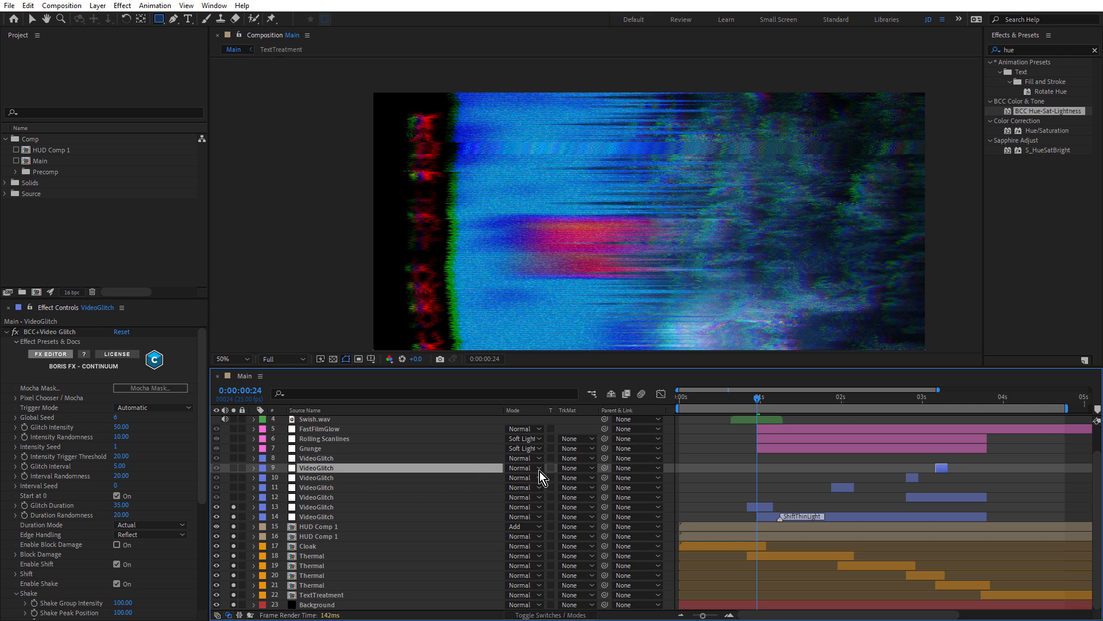
pyautogui.click(301, 459)
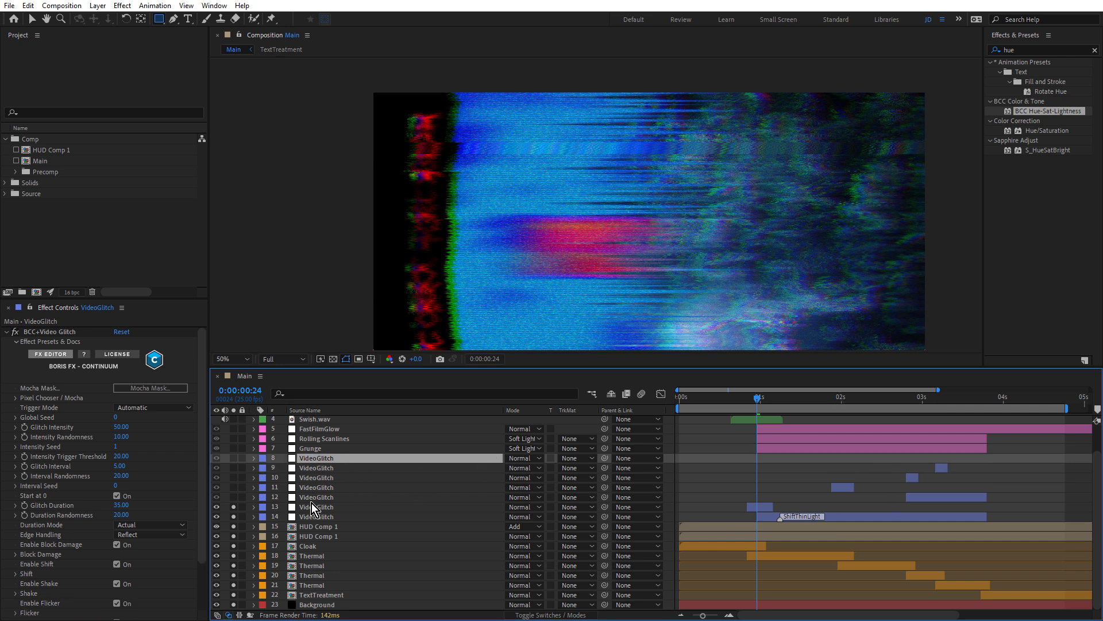
pyautogui.keyDown('shift'); pyautogui.click(306, 497); pyautogui.keyUp('shift')
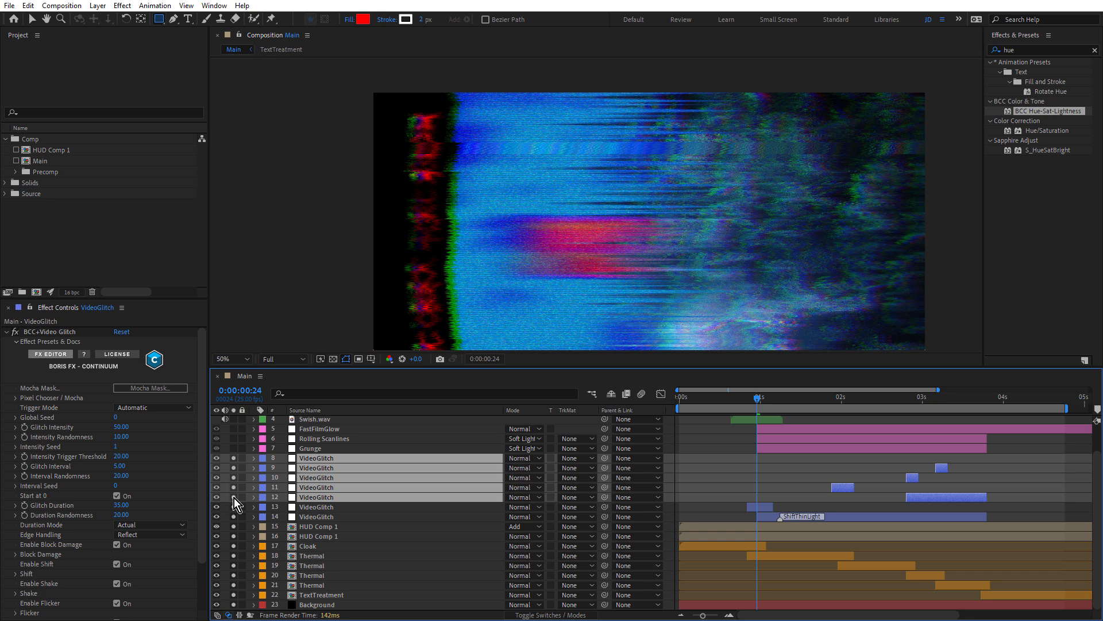
# Inspect the combined glitches on the title at 0:00:02:00 and 0:00:02:20.
pyautogui.click(845, 439)
pyautogui.click(842, 408)
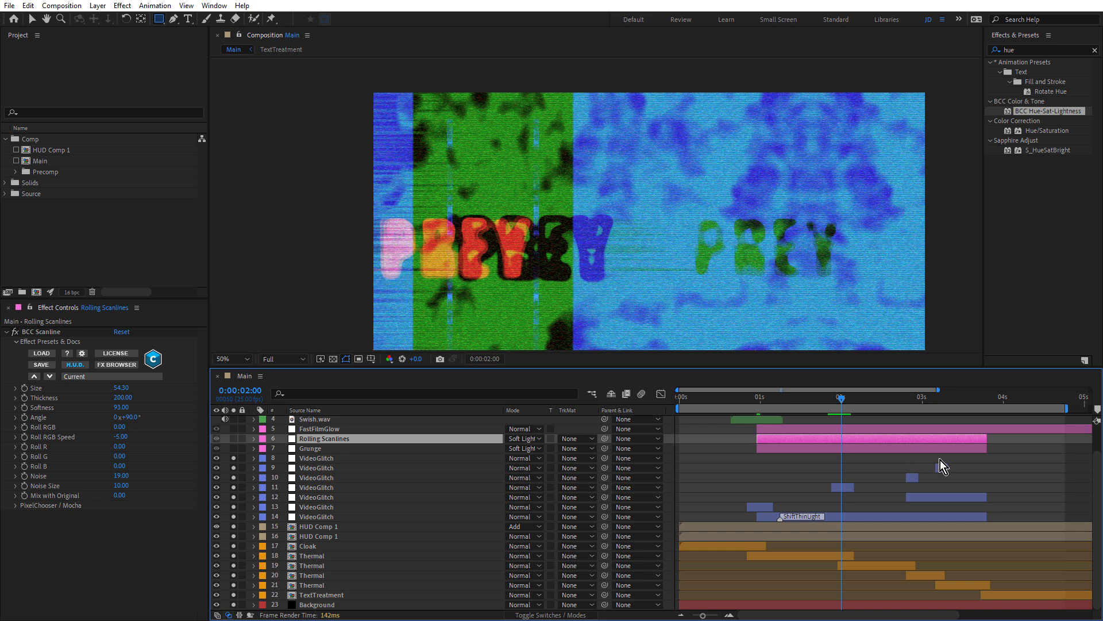
pyautogui.click(908, 399)
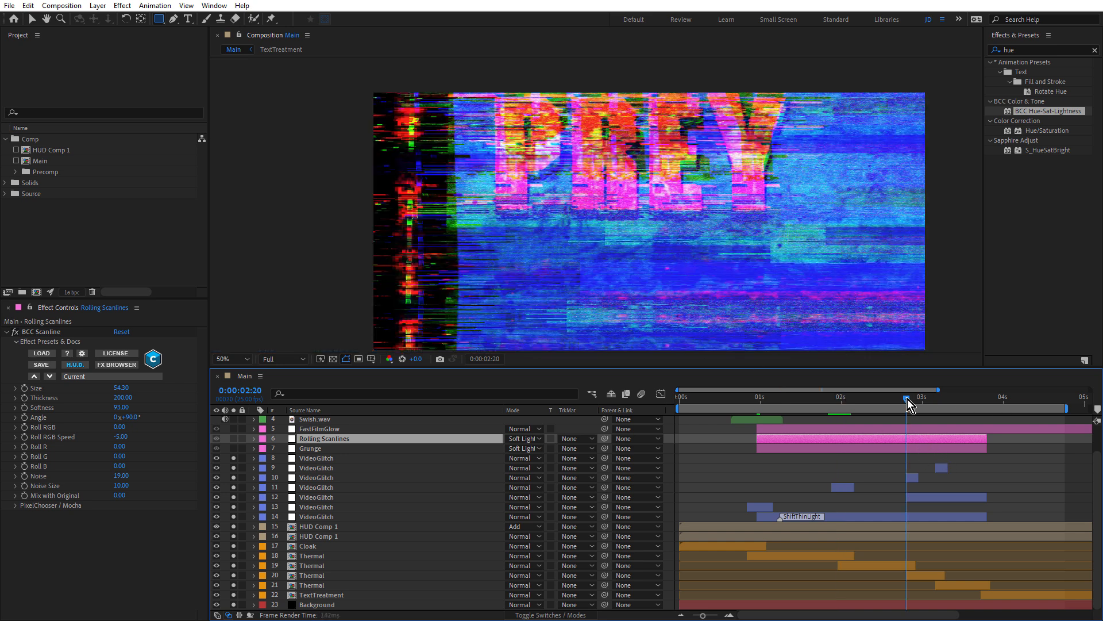
# Compare the picture with VideoGlitch layer 12's solo off and on, checking frames from 0:00:02:20 to 0:00:03:04.
pyautogui.click(346, 498)
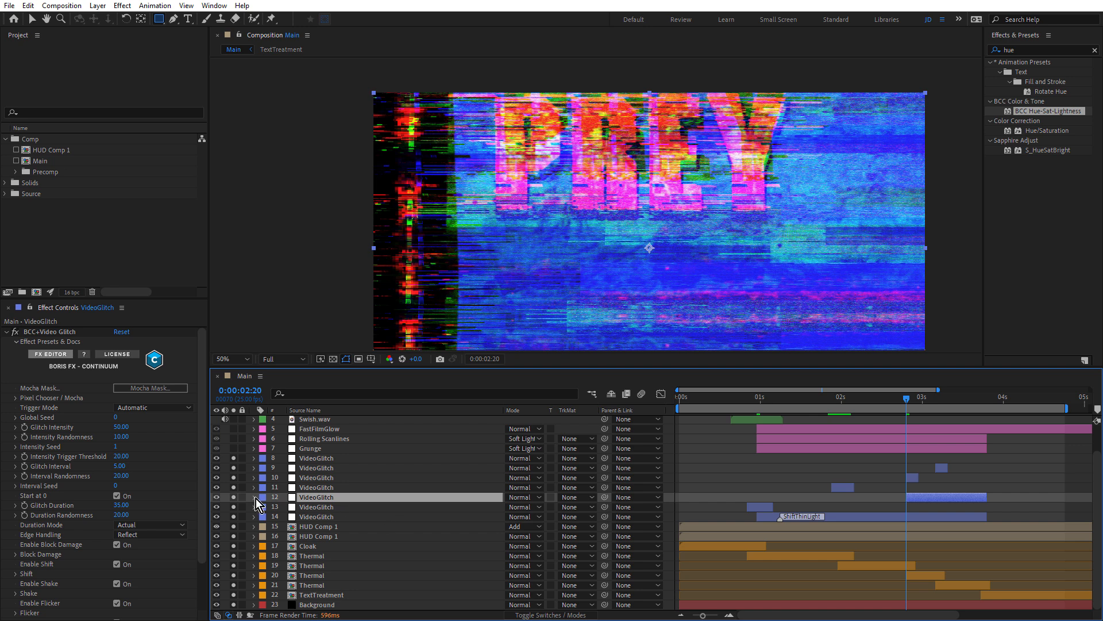
pyautogui.click(232, 498)
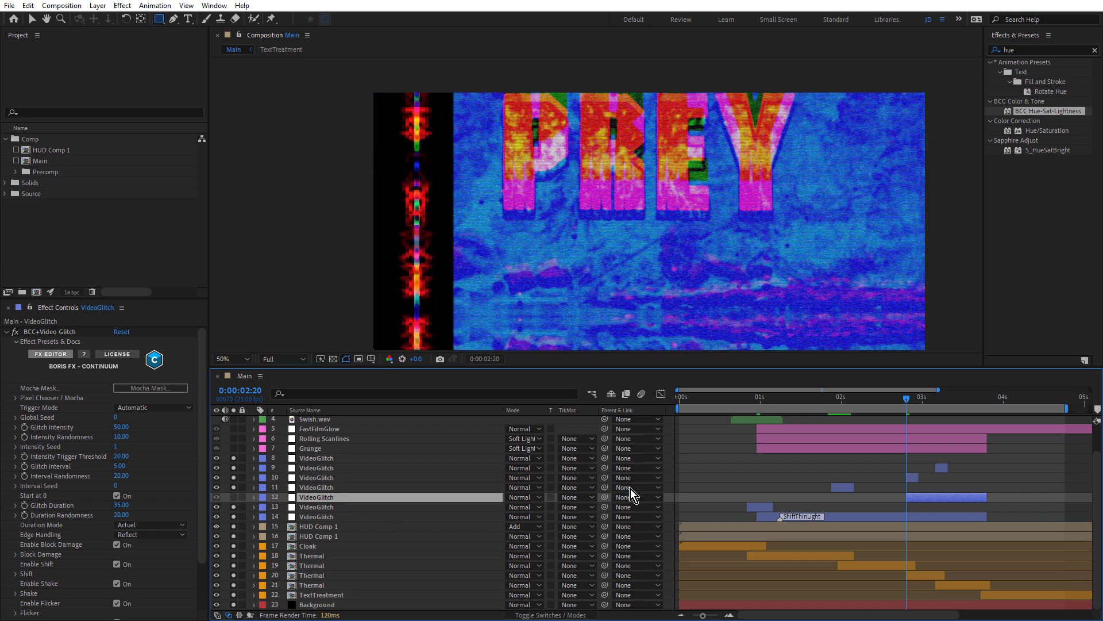
pyautogui.moveTo(918, 401); pyautogui.dragTo(936, 409)
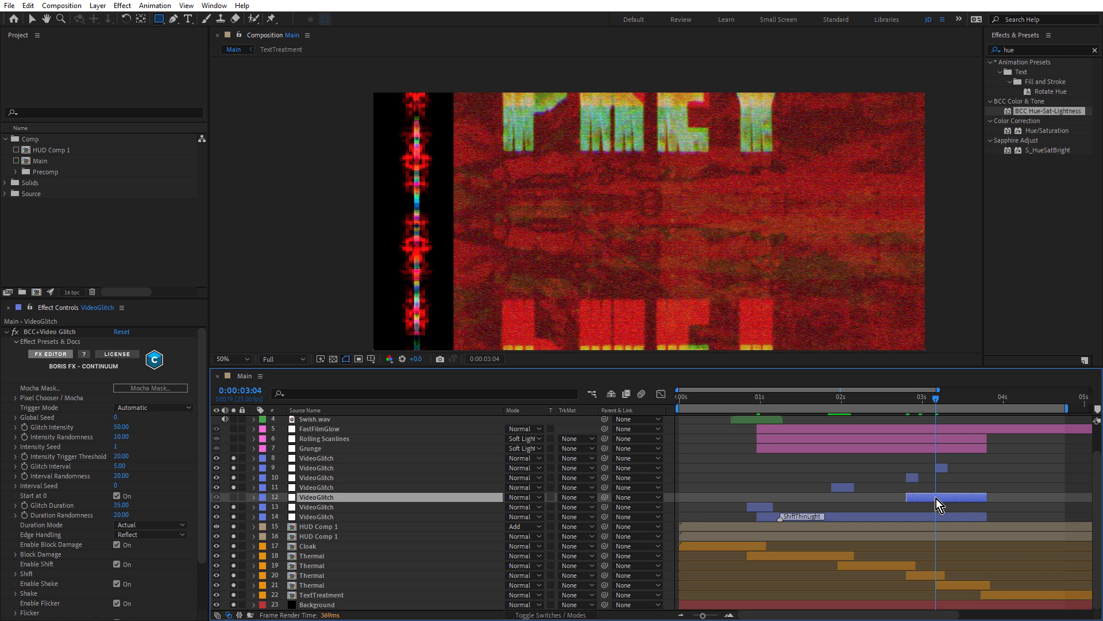
pyautogui.click(233, 497)
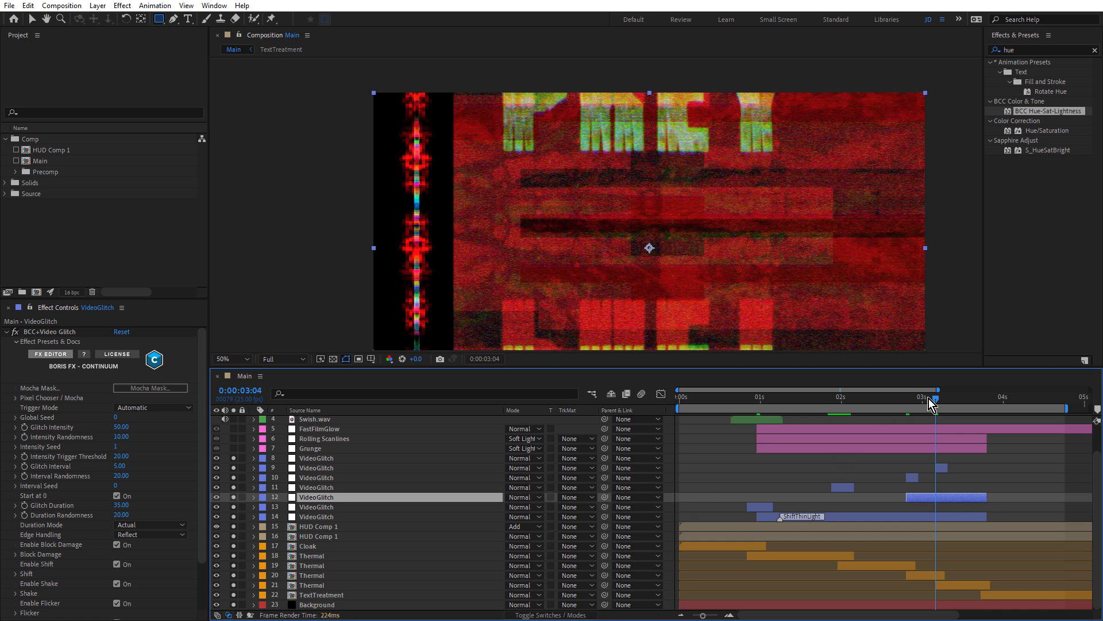
# Scrub through the glitched section to the clean title at 0:00:03:21, and review the last VideoGlitch layer between 6 and 7 seconds.
pyautogui.moveTo(913, 399); pyautogui.dragTo(989, 412)
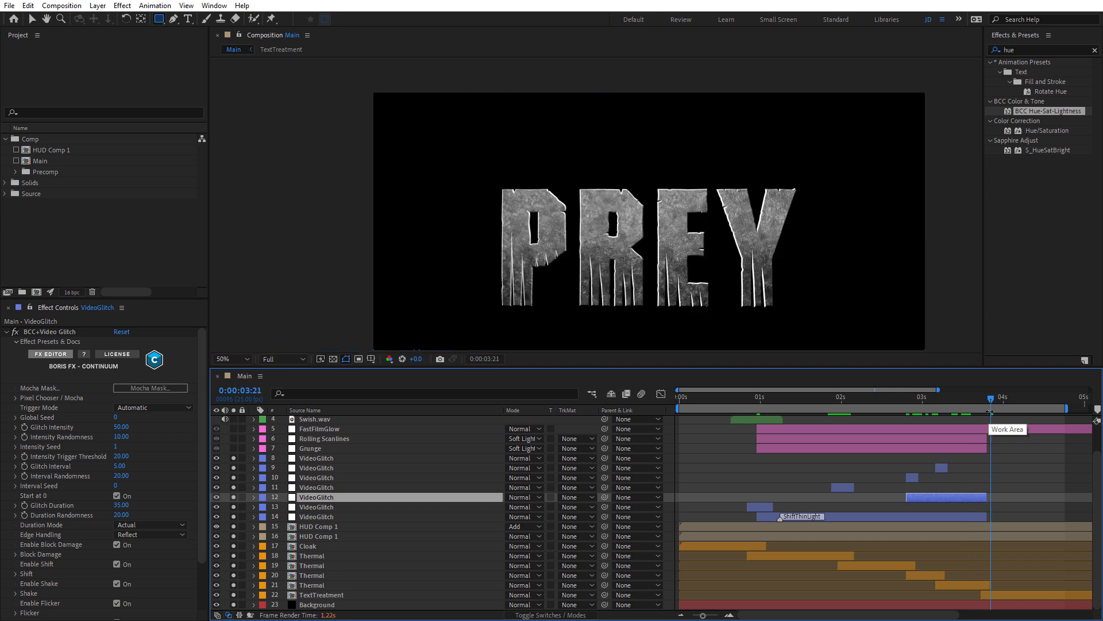
pyautogui.press('space')
pyautogui.moveTo(1005, 482); pyautogui.dragTo(676, 501)
pyautogui.click(956, 398)
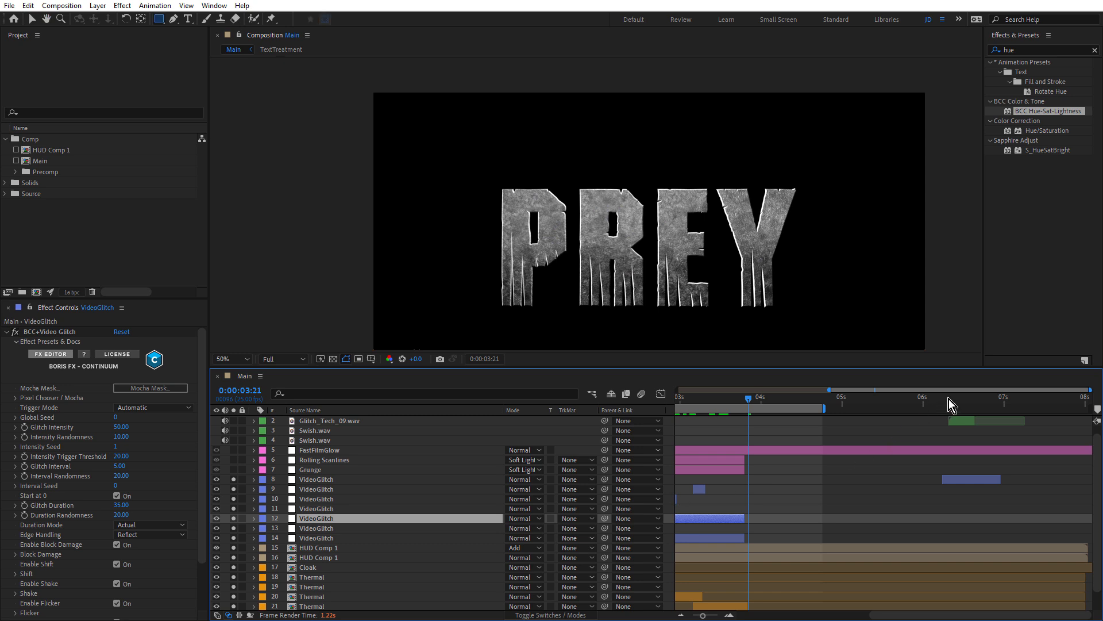
pyautogui.moveTo(955, 399)
pyautogui.mouseDown()
pyautogui.moveTo(937, 409)
pyautogui.moveTo(961, 419)
pyautogui.mouseUp()
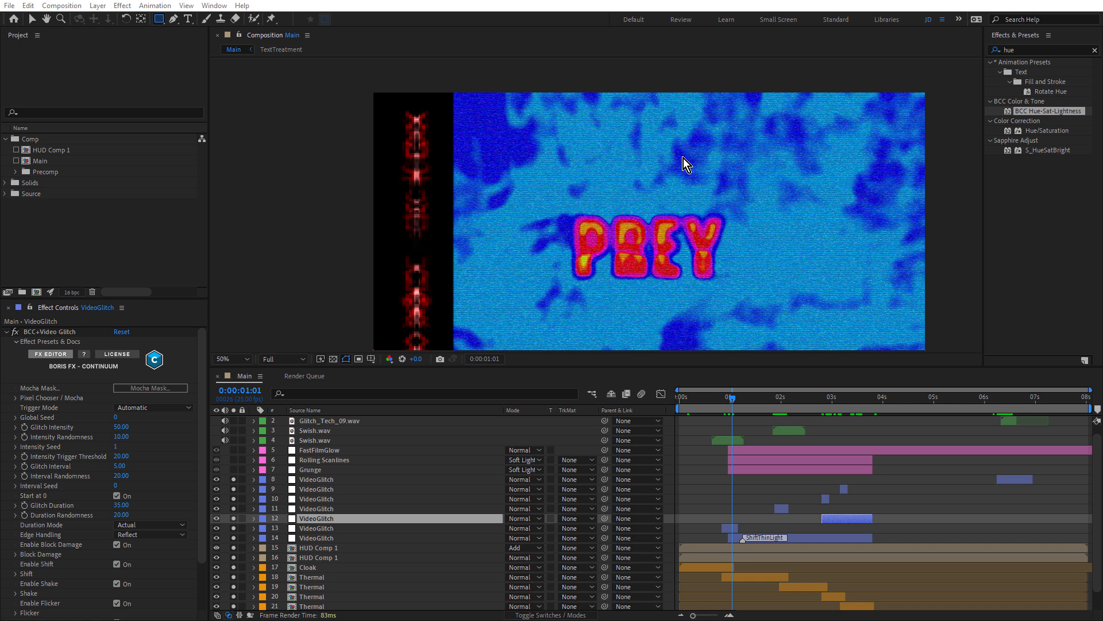
# Solo the Grunge layer above the VideoGlitch layers at 0:00:01:01.
pyautogui.click(309, 481)
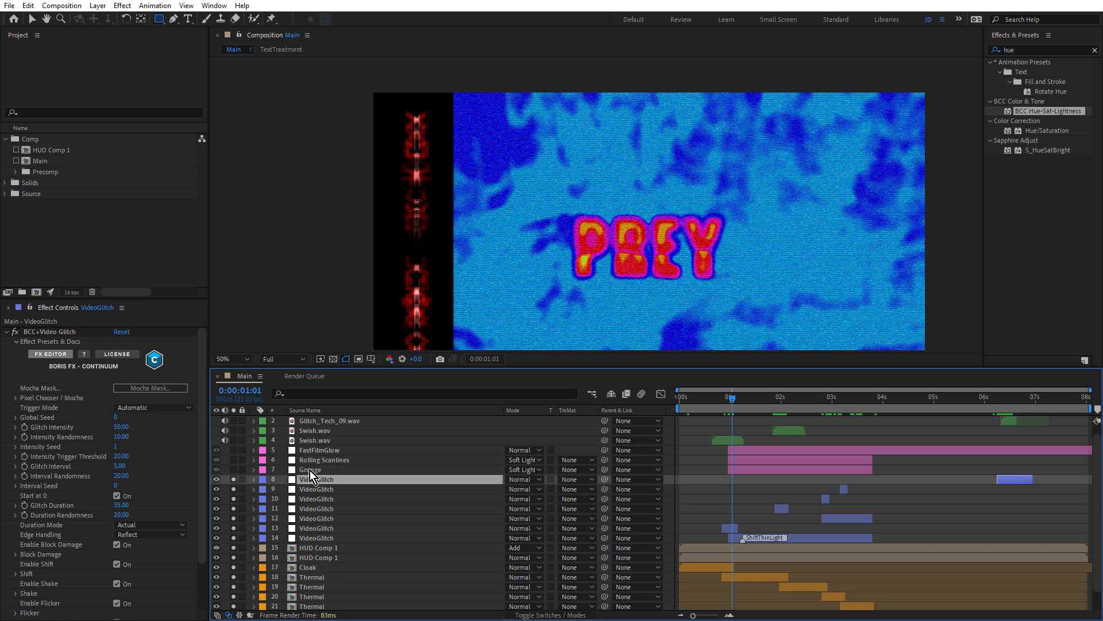
pyautogui.click(315, 470)
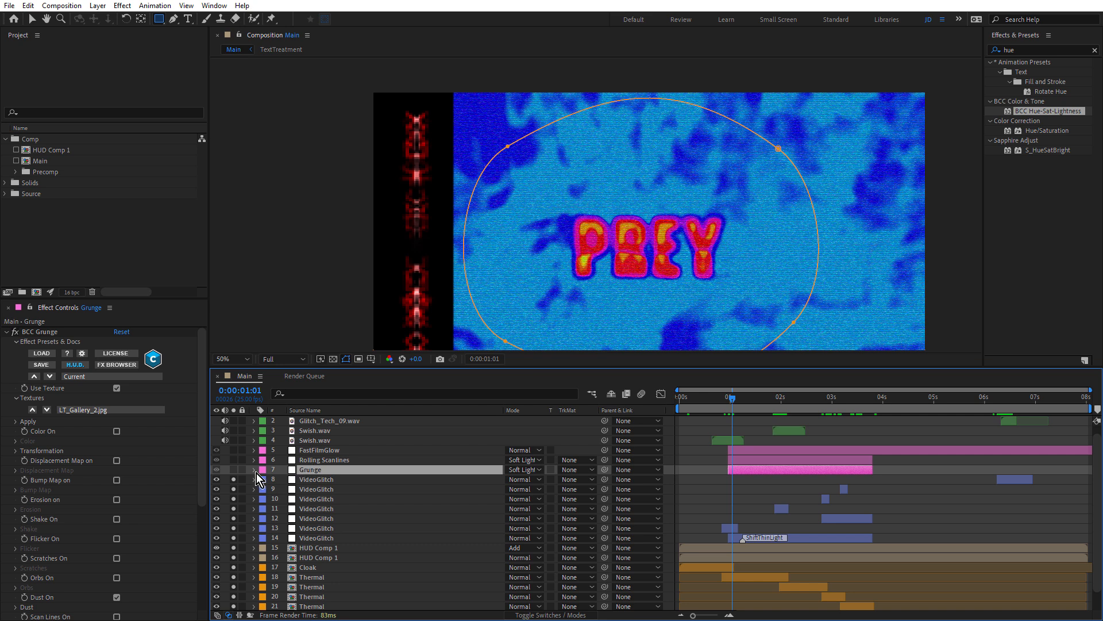
pyautogui.click(234, 470)
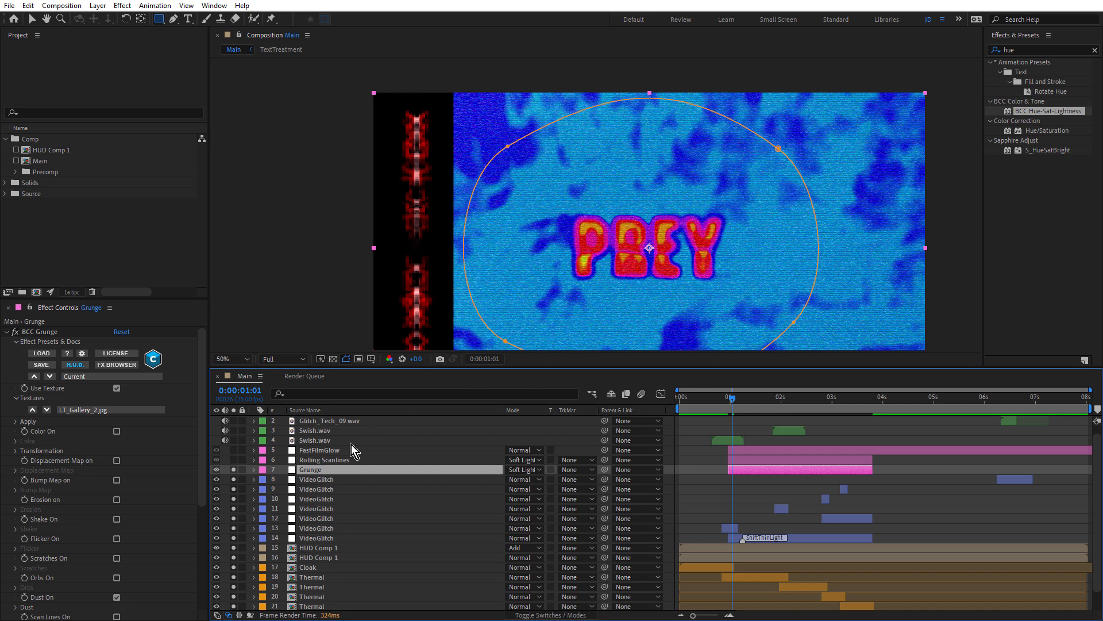
# Set the Grunge layer's blending mode to Normal to examine its masked texture in an enlarged viewer, and restore Soft Light.
pyautogui.click(528, 471)
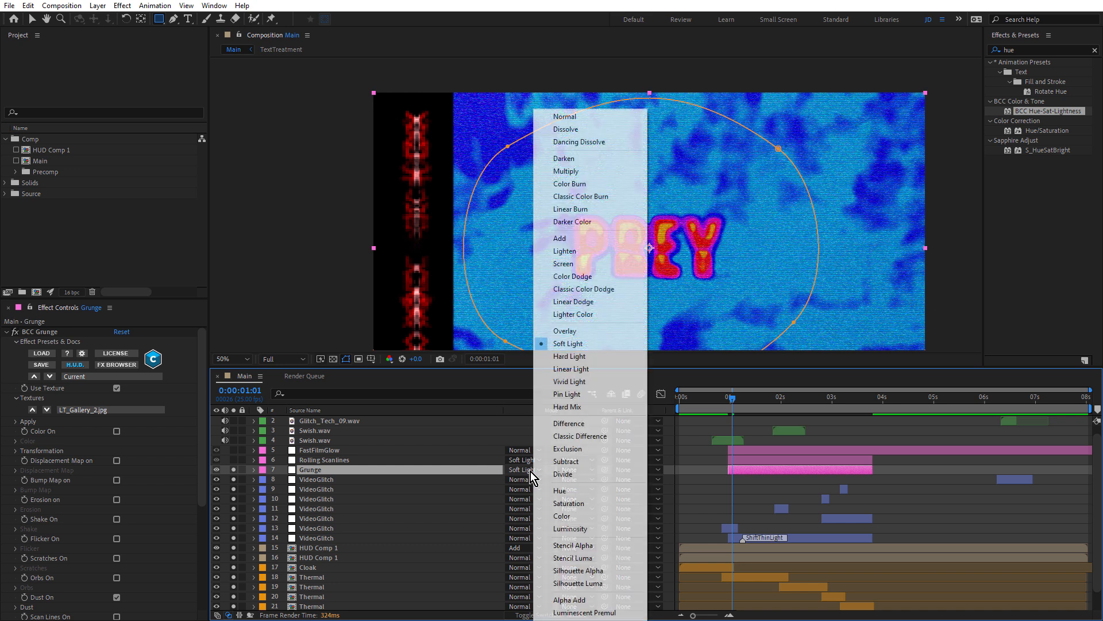
pyautogui.click(574, 119)
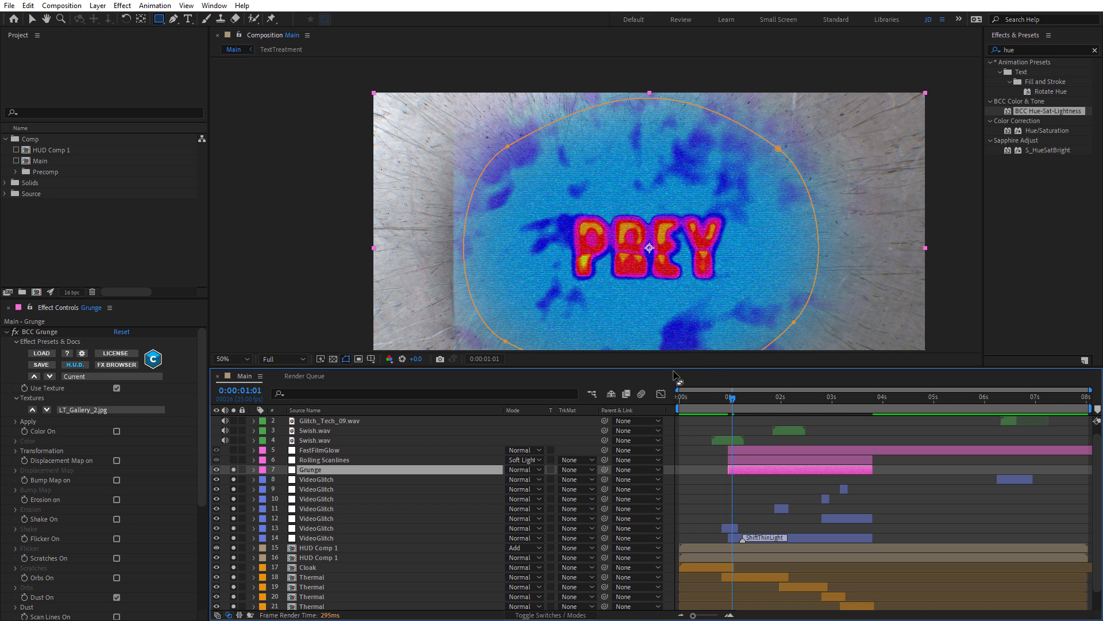
pyautogui.moveTo(677, 367); pyautogui.dragTo(679, 436)
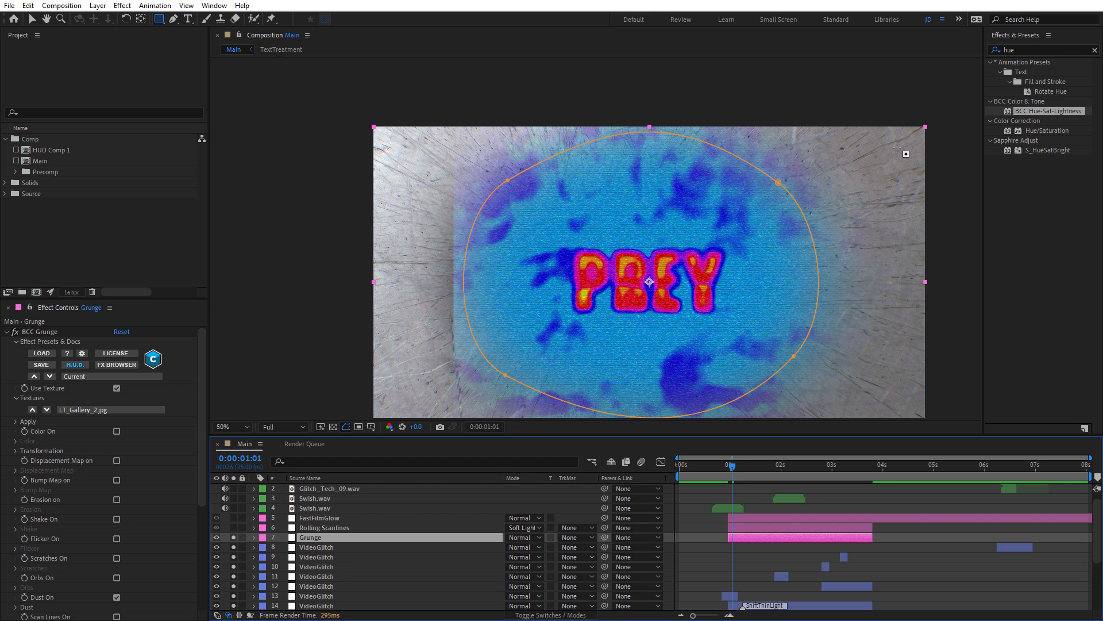
pyautogui.click(534, 537)
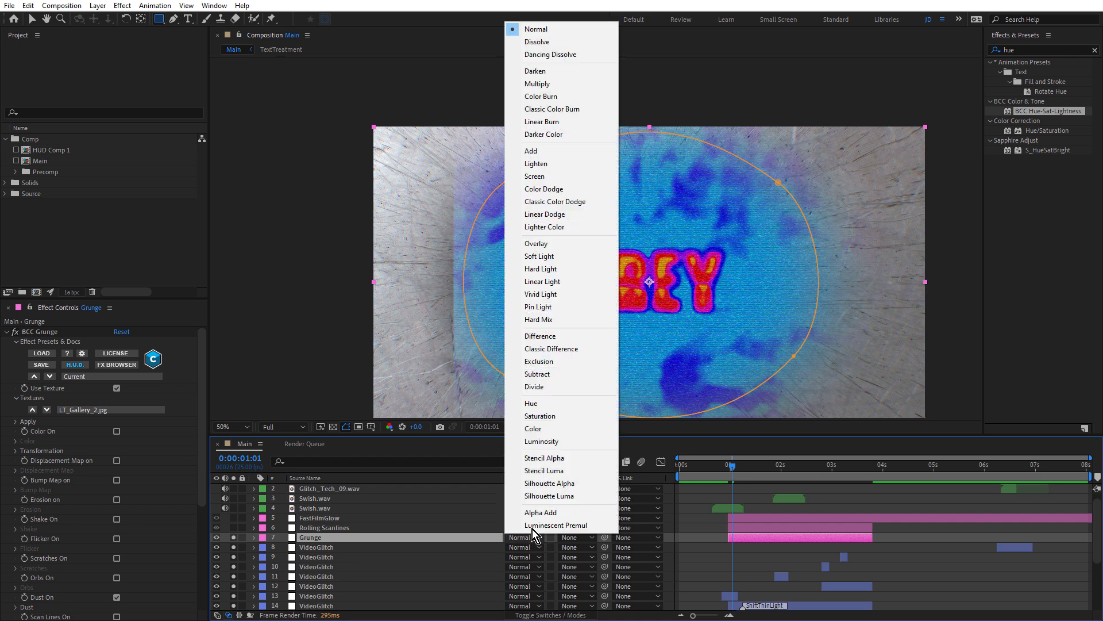
pyautogui.click(546, 253)
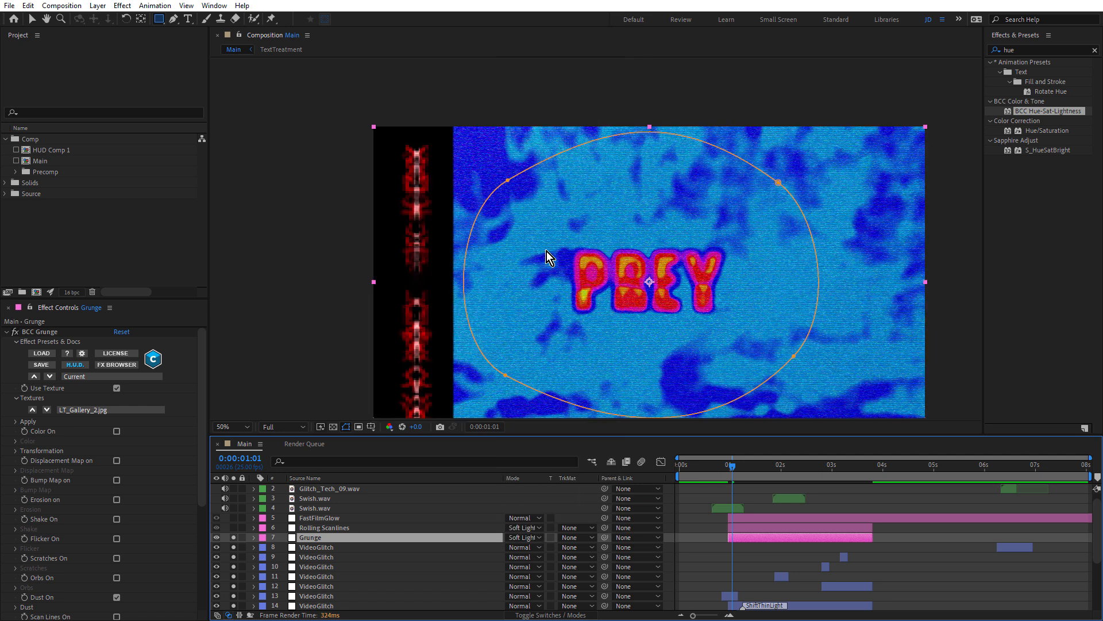
# Examine the grunge texture up close and compare the frame with the Grunge layer's solo off and on.
pyautogui.scroll(4, 896, 153)
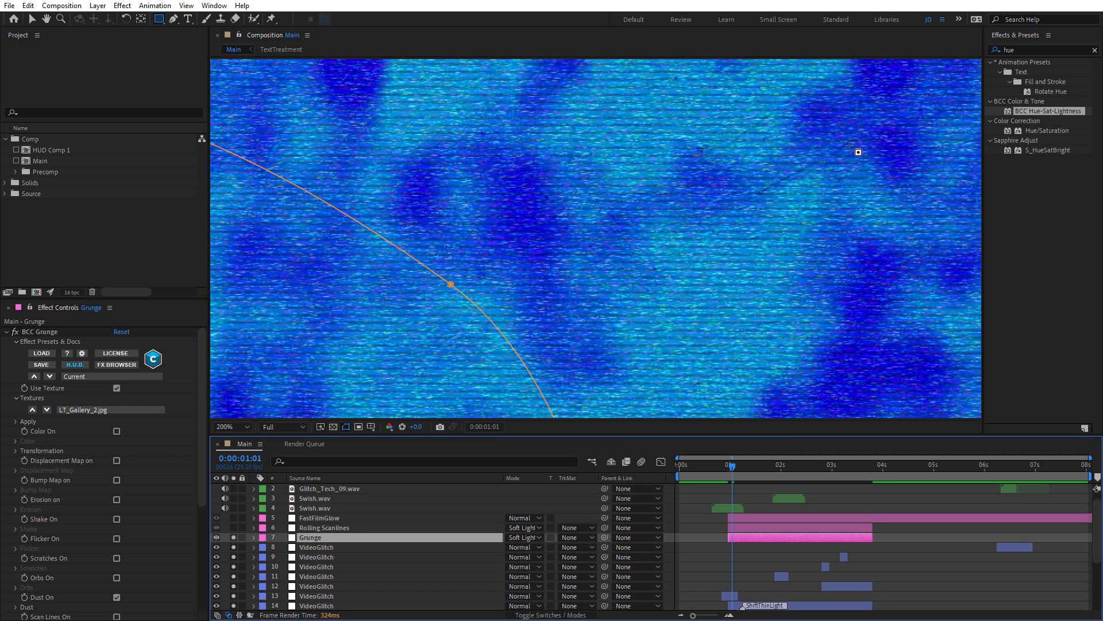
pyautogui.scroll(2, 772, 129)
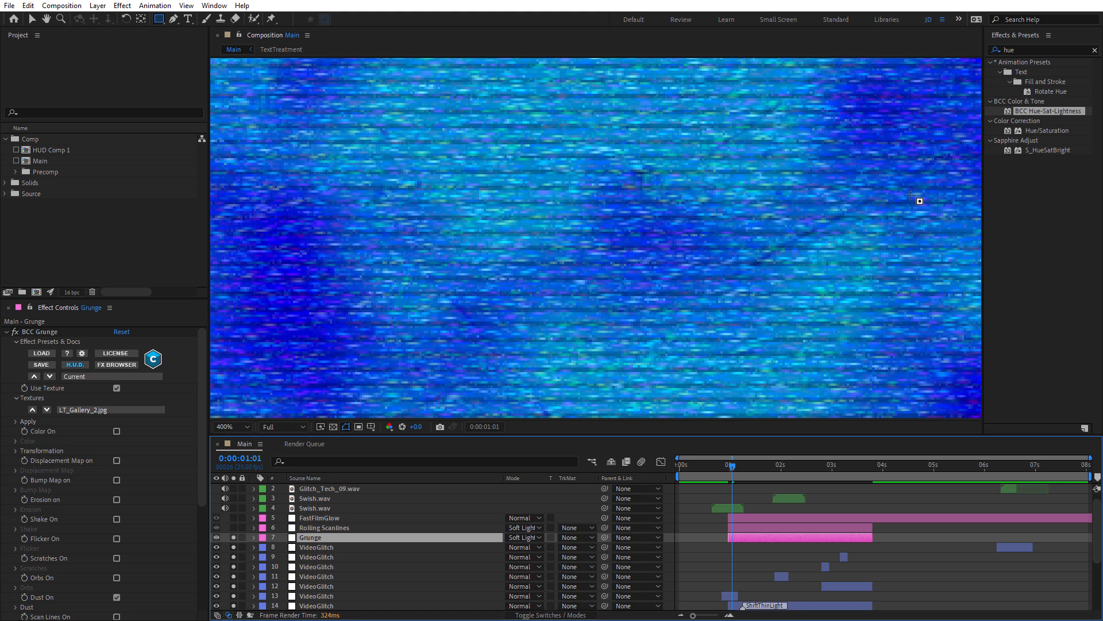
pyautogui.scroll(-4, 803, 223)
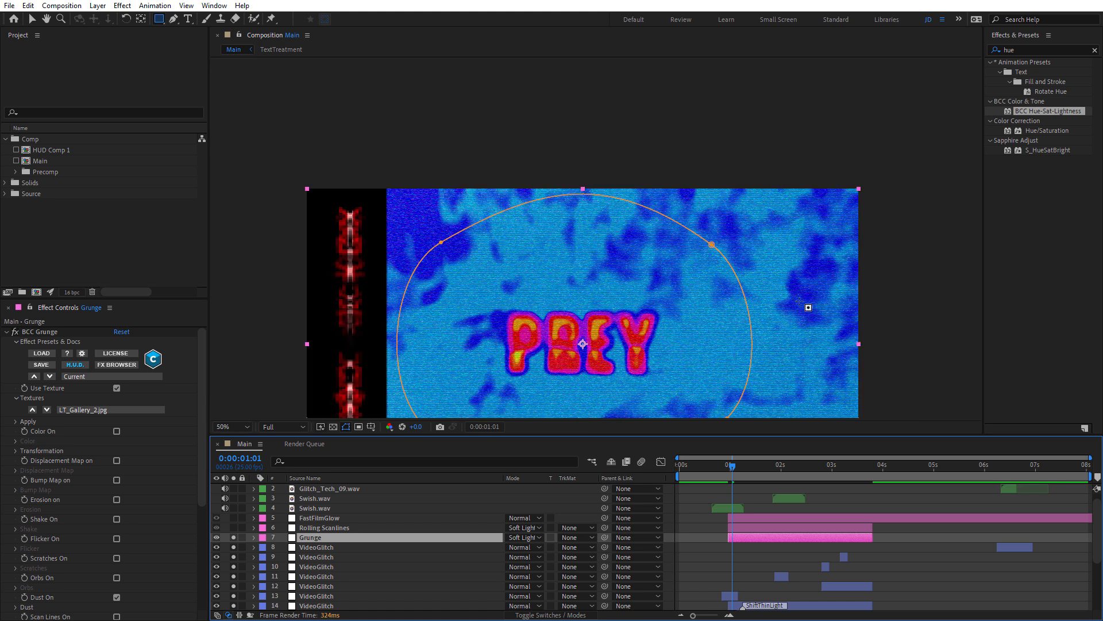
pyautogui.click(234, 538)
pyautogui.click(233, 539)
pyautogui.click(233, 539)
pyautogui.click(232, 540)
# Solo the Rolling Scanlines layer and show its BCC Scanline settings.
pyautogui.click(233, 527)
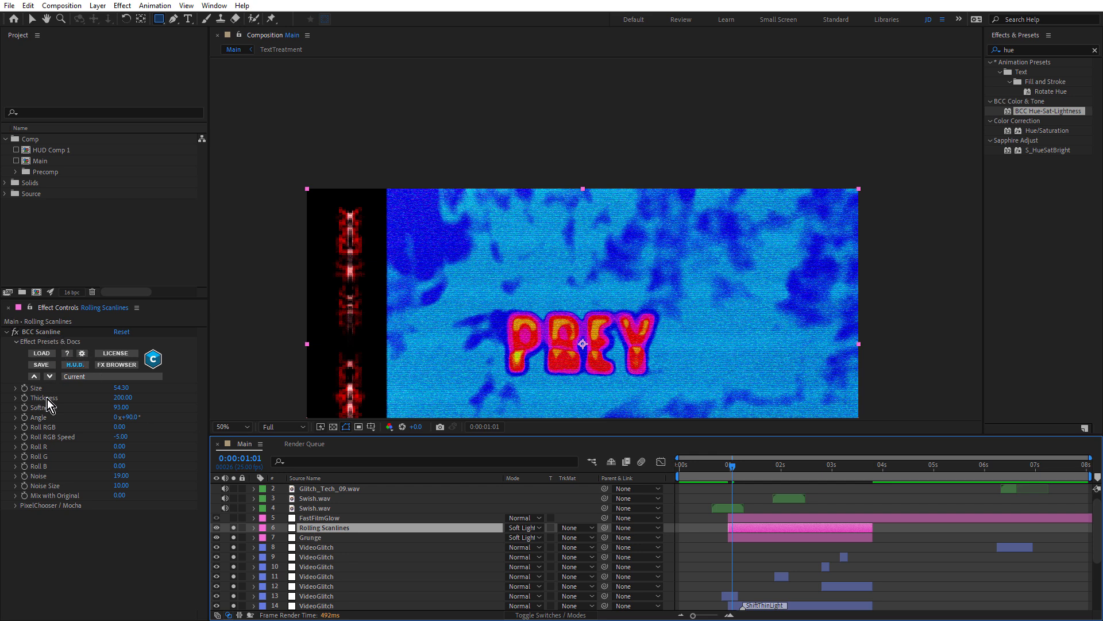
# Add a 1920 × 1080 px dark gray solid and place it directly beneath the Rolling Scanlines layer.
pyautogui.moveTo(118, 400); pyautogui.dragTo(116, 401)
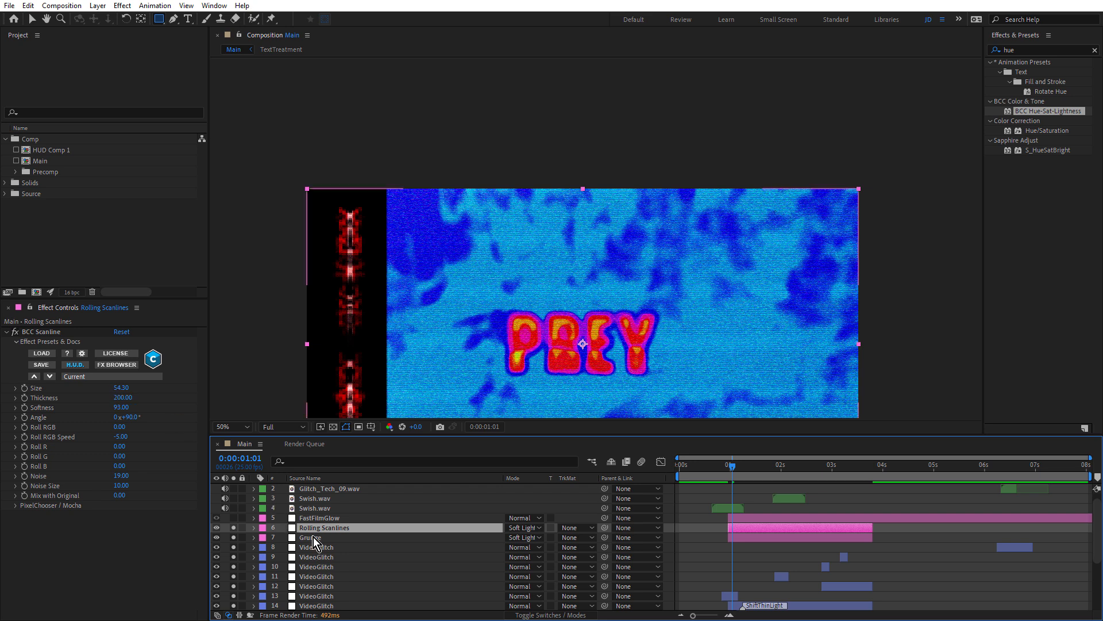
pyautogui.hotkey('ctrl', 'y')
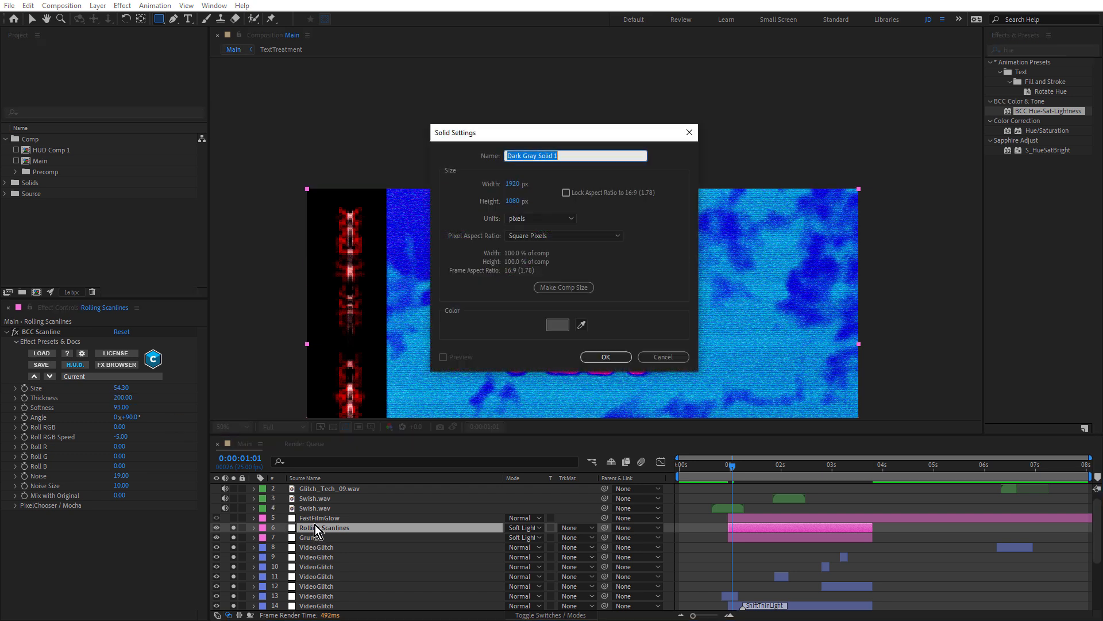
pyautogui.click(606, 357)
pyautogui.moveTo(318, 526); pyautogui.dragTo(316, 540)
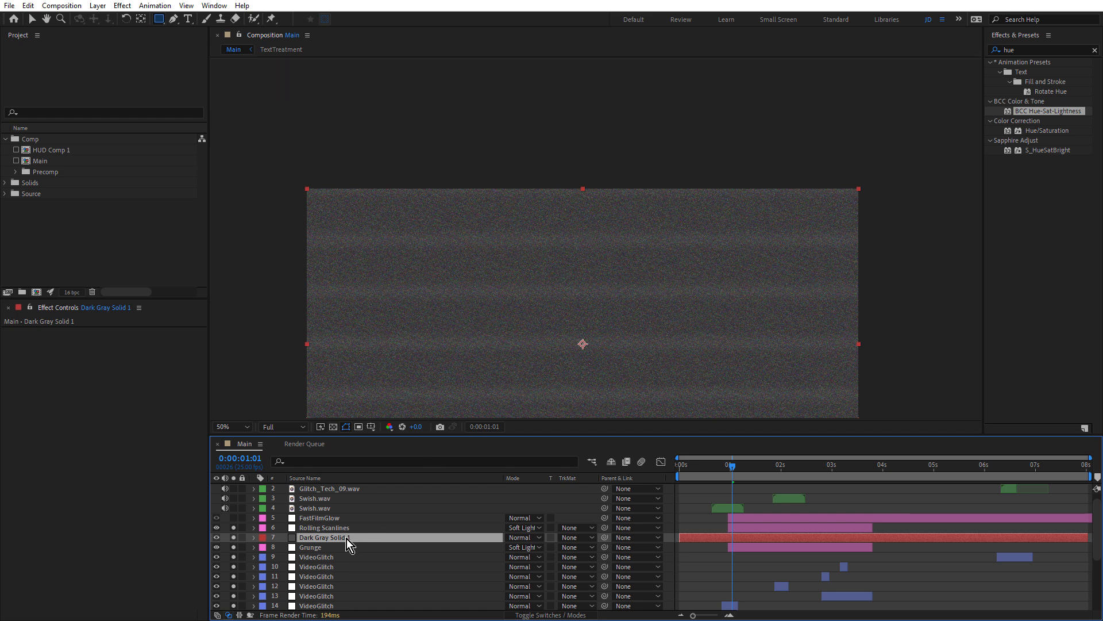
# Show the Rolling Scanlines layer's BCC Scanline settings against the dark gray solid, and delete the solid.
pyautogui.click(330, 527)
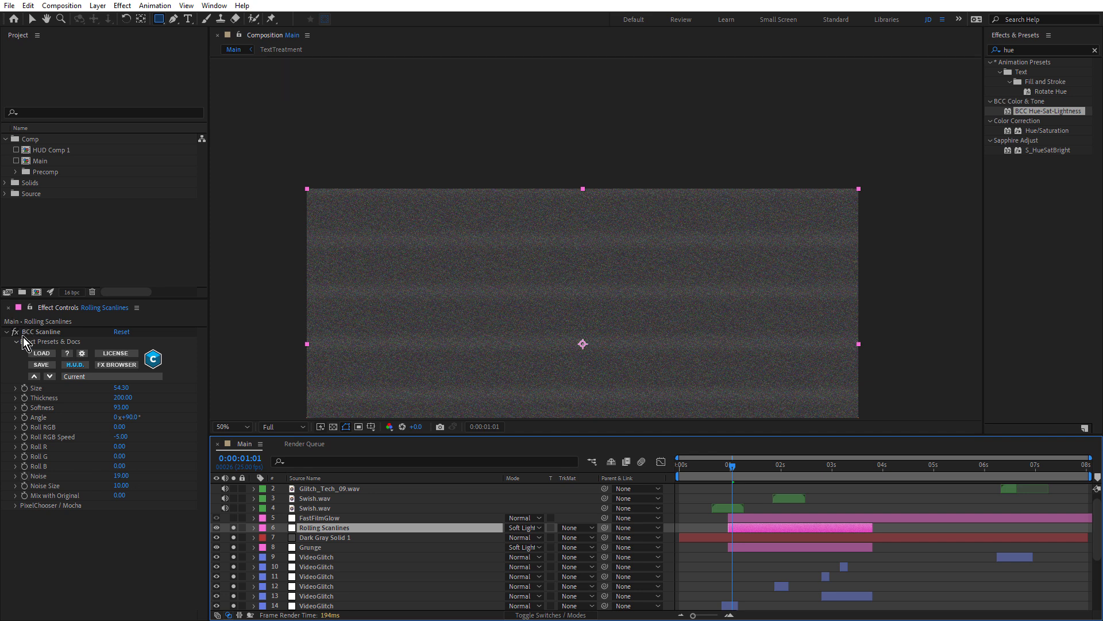
pyautogui.click(346, 540)
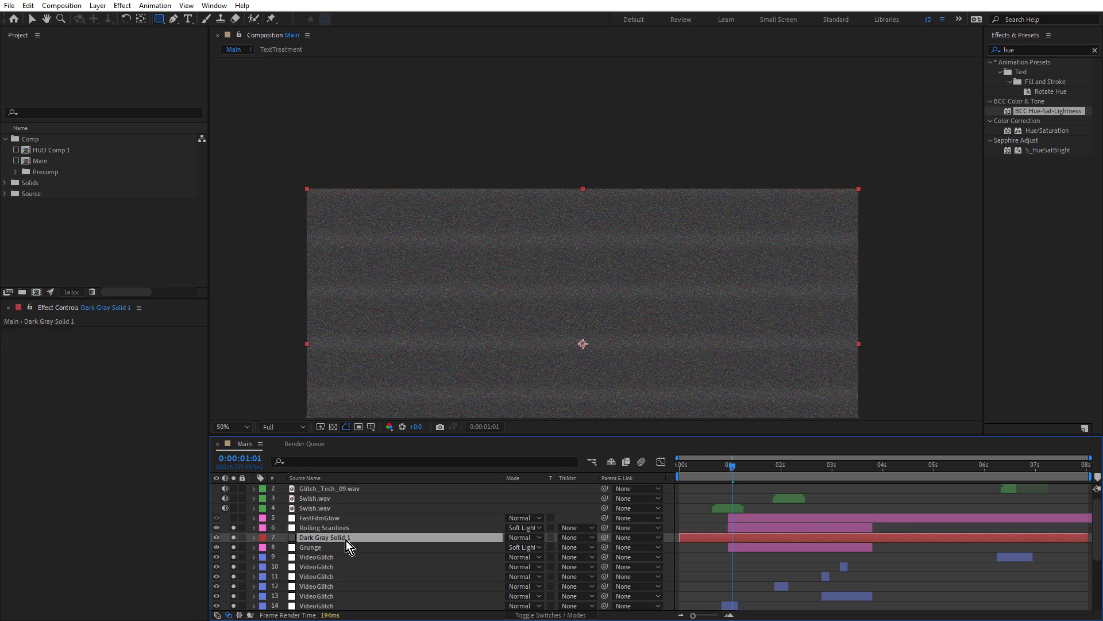
pyautogui.press('Delete')
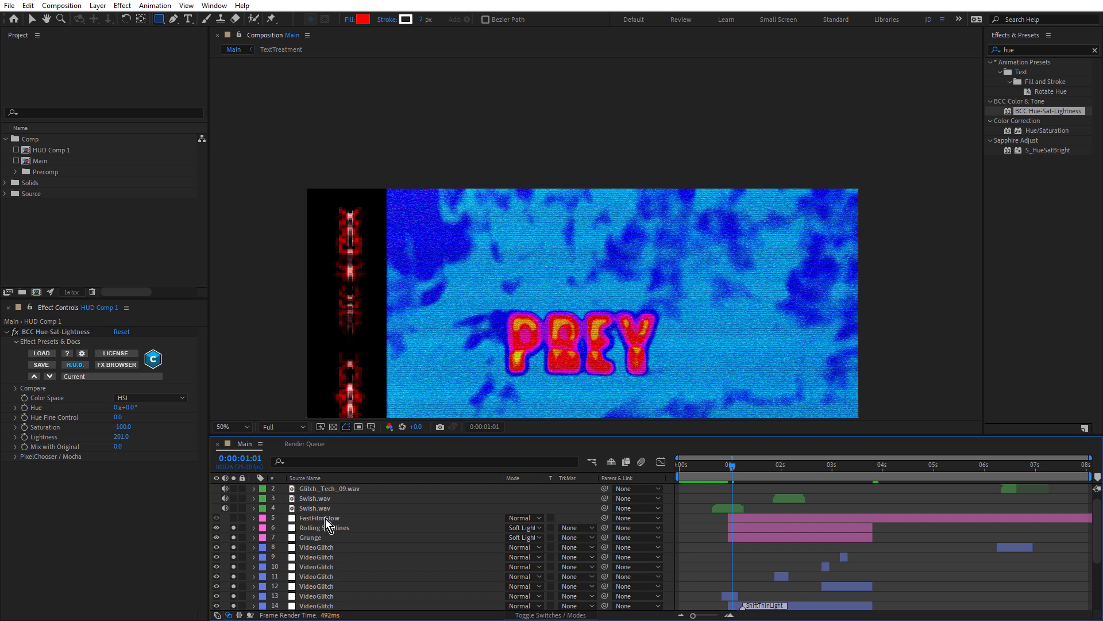
# Solo the FastFilmGlow layer and show its BCC Fast Film Glow settings at 0:00:03:08.
pyautogui.click(325, 519)
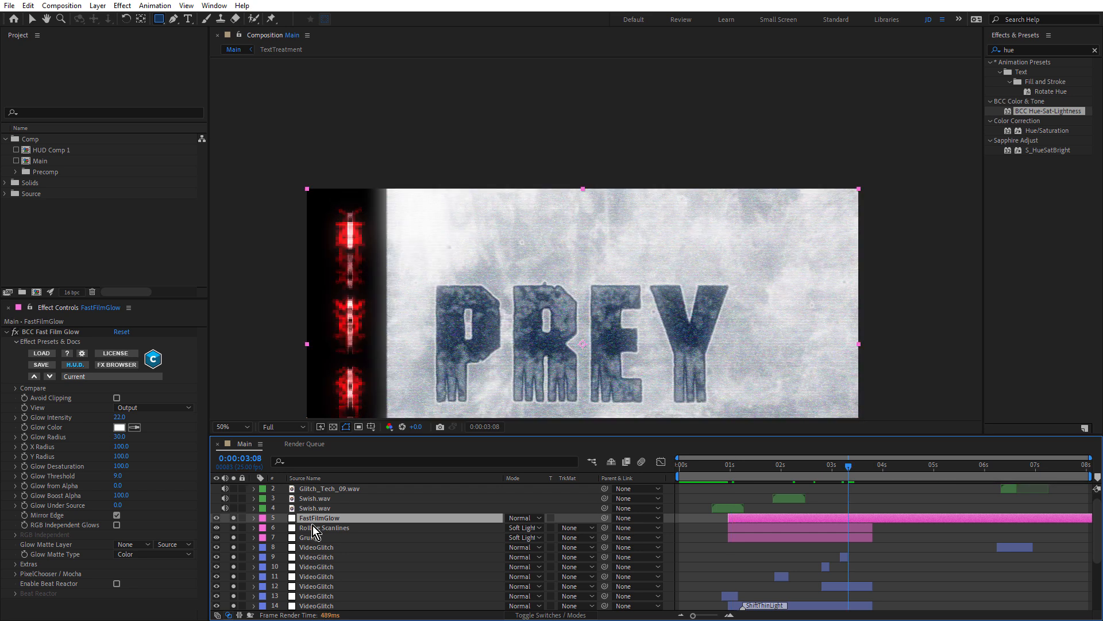
# Examine the audio layers' placement in turn: 2207 Prey_mixdown 04.wav, both Swish.wav layers and Glitch_Tech_09.wav.
pyautogui.scroll(1, 354, 512)
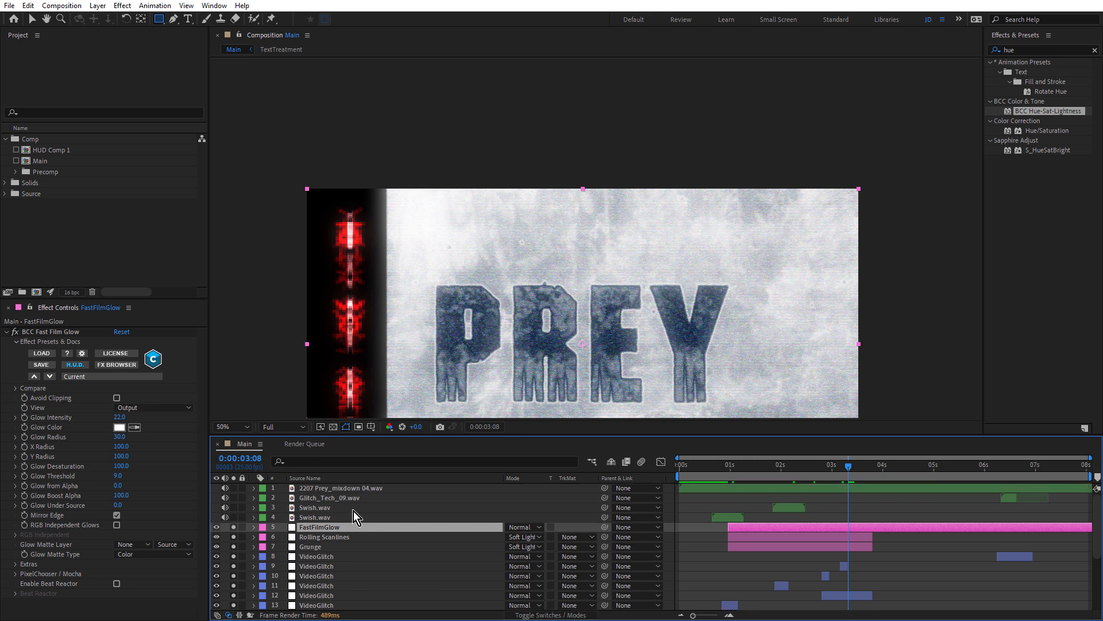
pyautogui.click(329, 488)
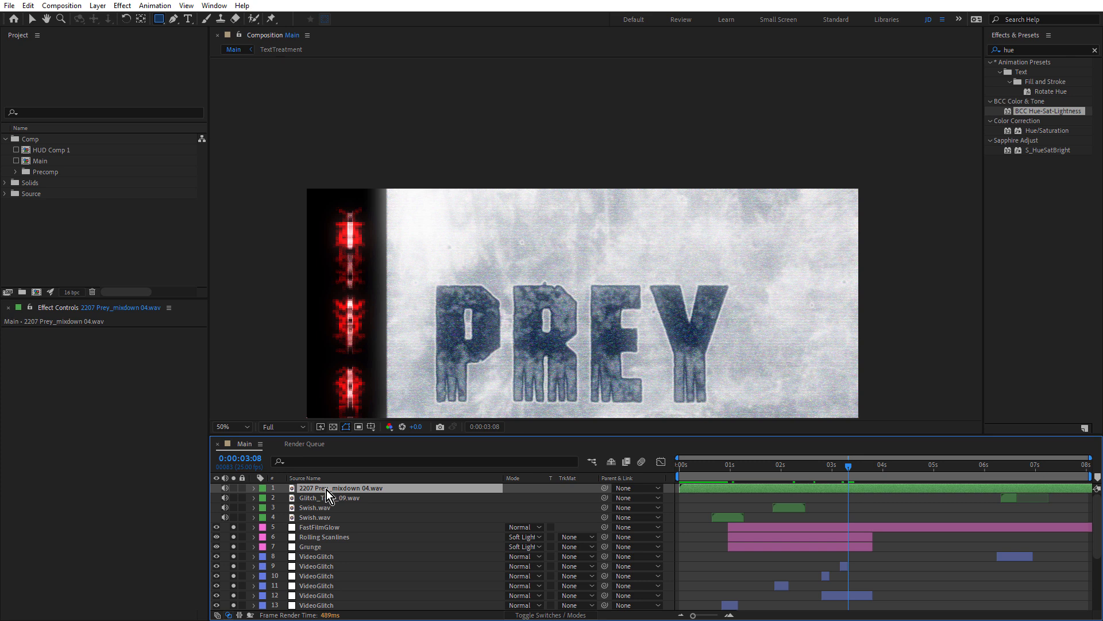
pyautogui.click(320, 508)
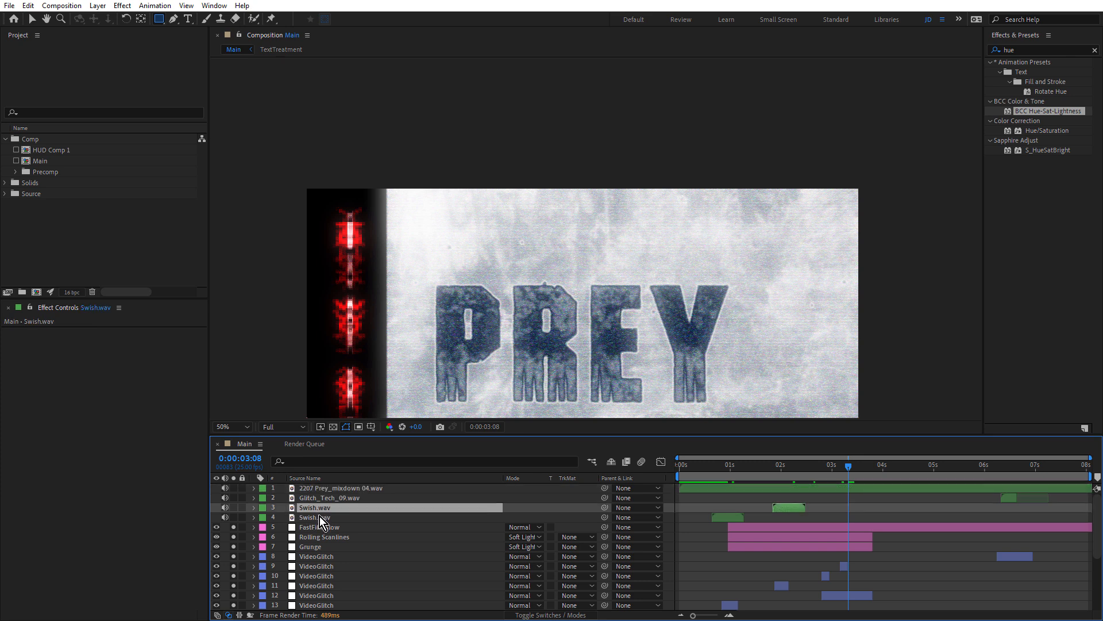
pyautogui.click(320, 516)
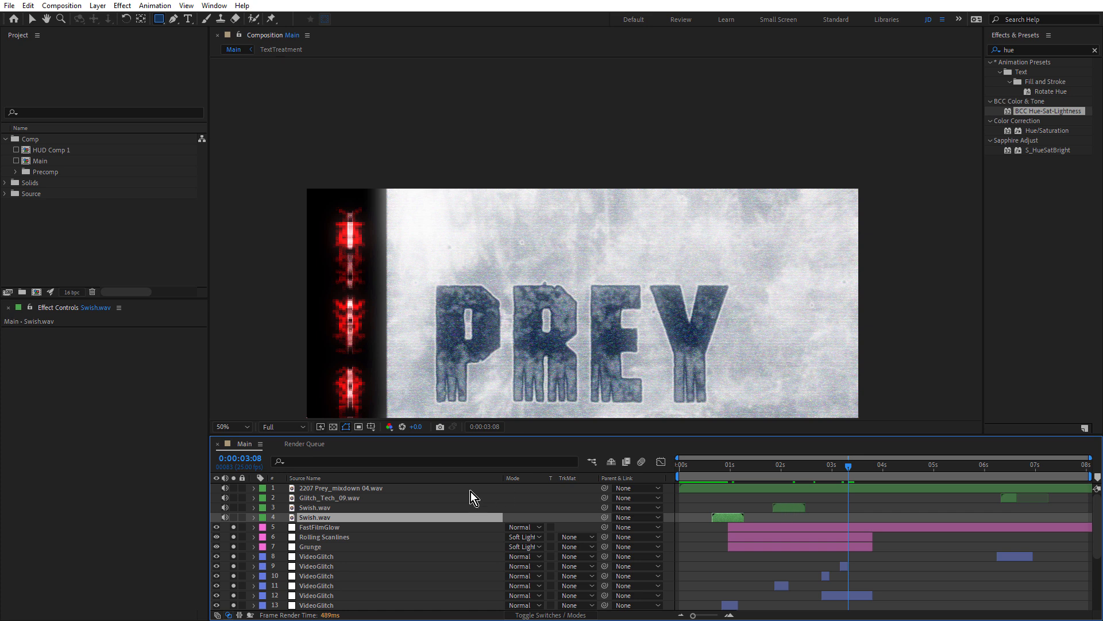
pyautogui.click(321, 499)
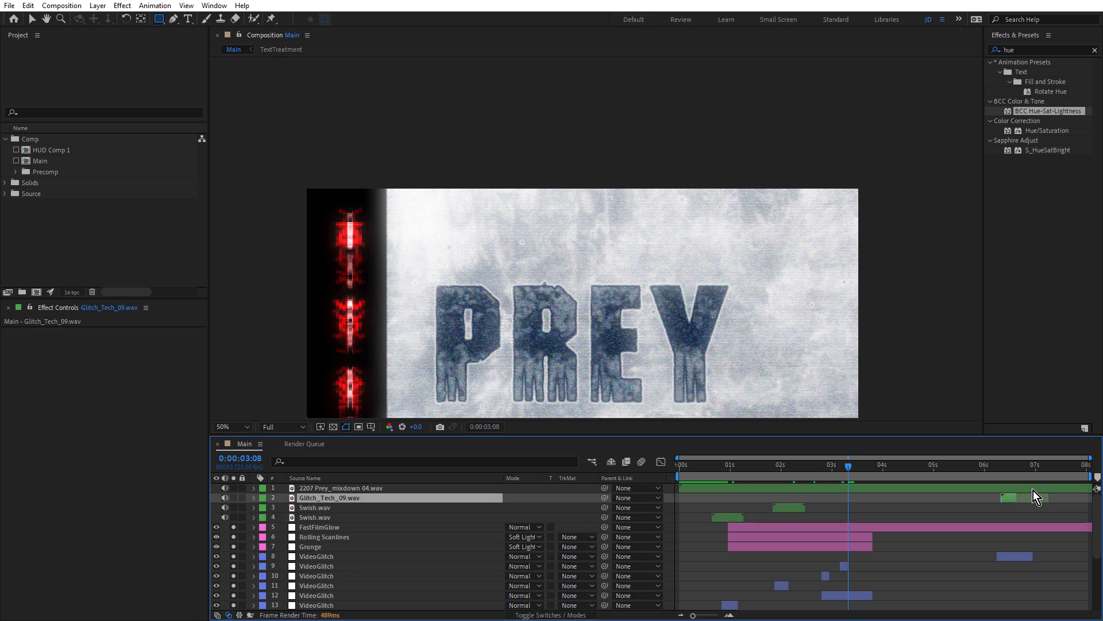